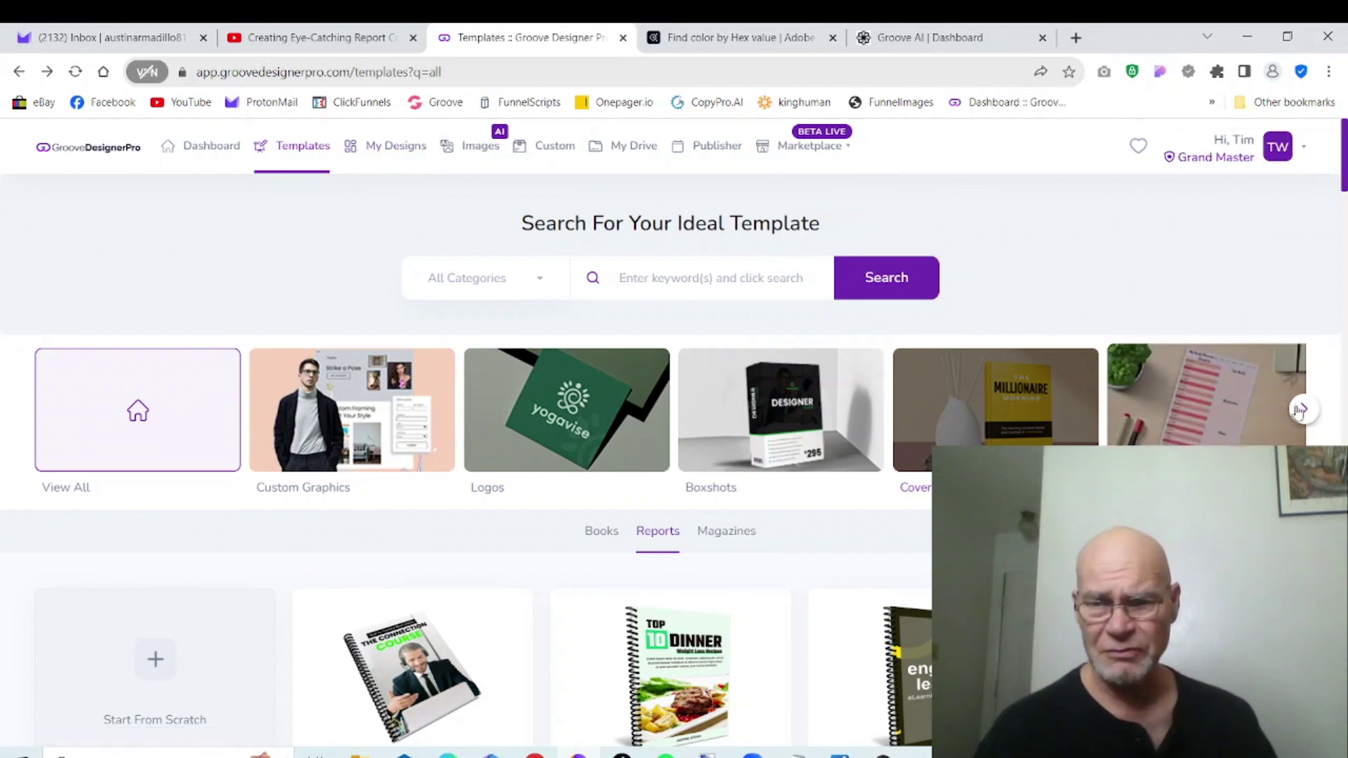
# Step: Browse the report templates in the Covers category, including the additional ones, and preview the Marketing Reports cover
pyautogui.click(1031, 421)
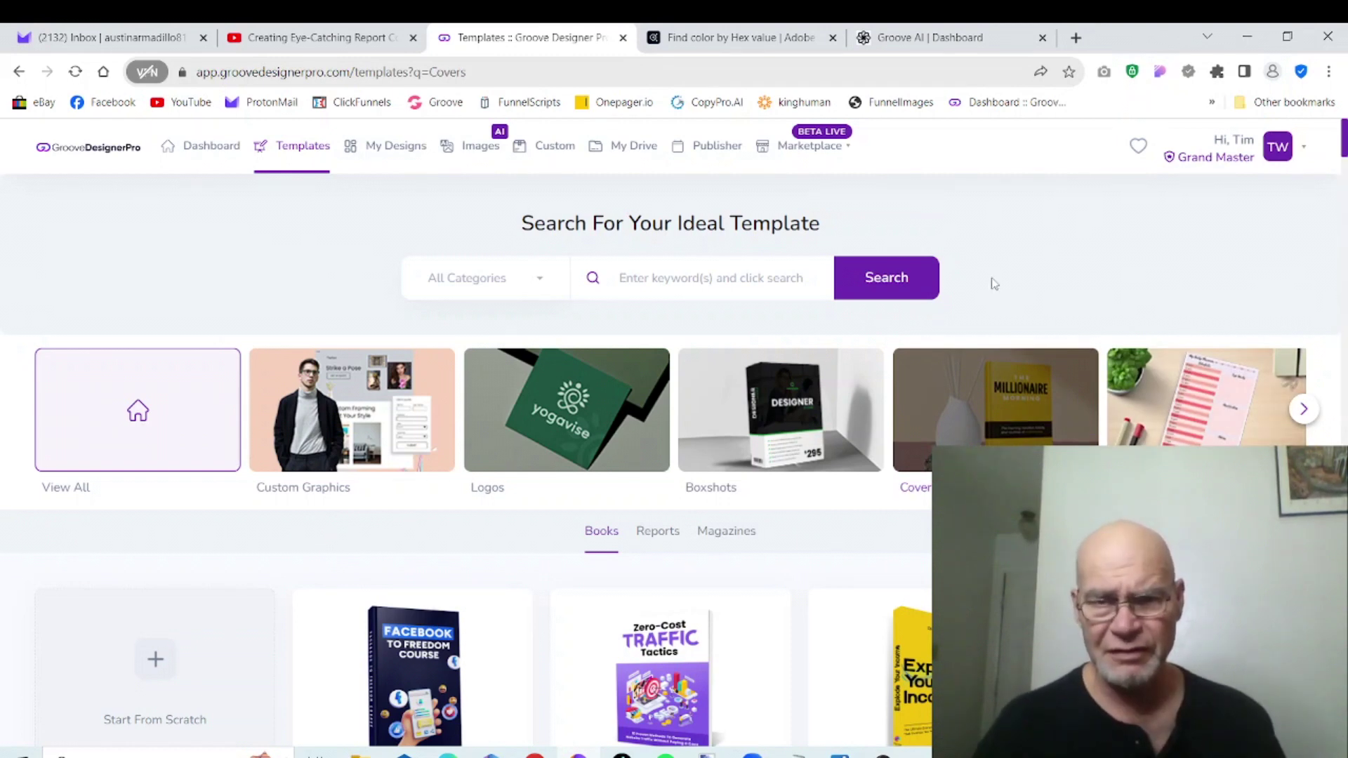
pyautogui.click(666, 535)
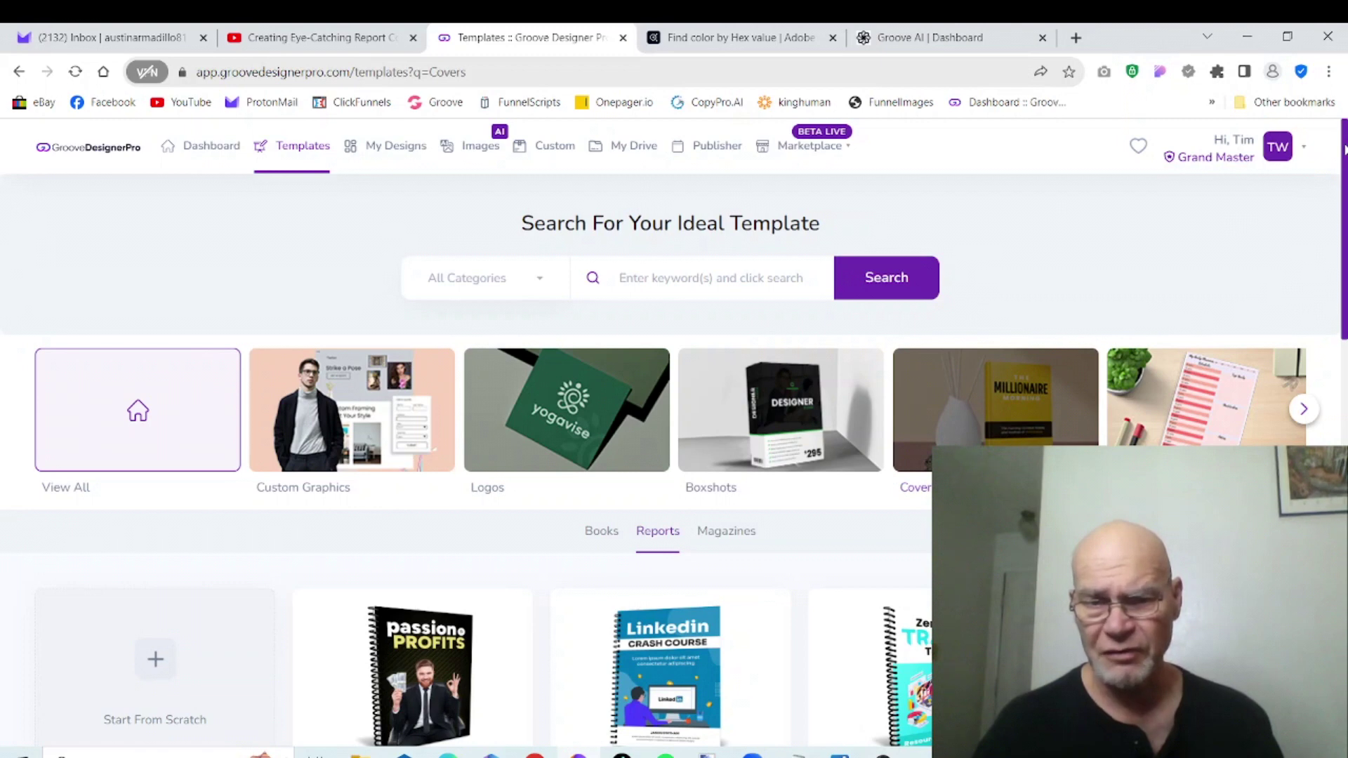
pyautogui.moveTo(1345, 148); pyautogui.dragTo(1332, 562)
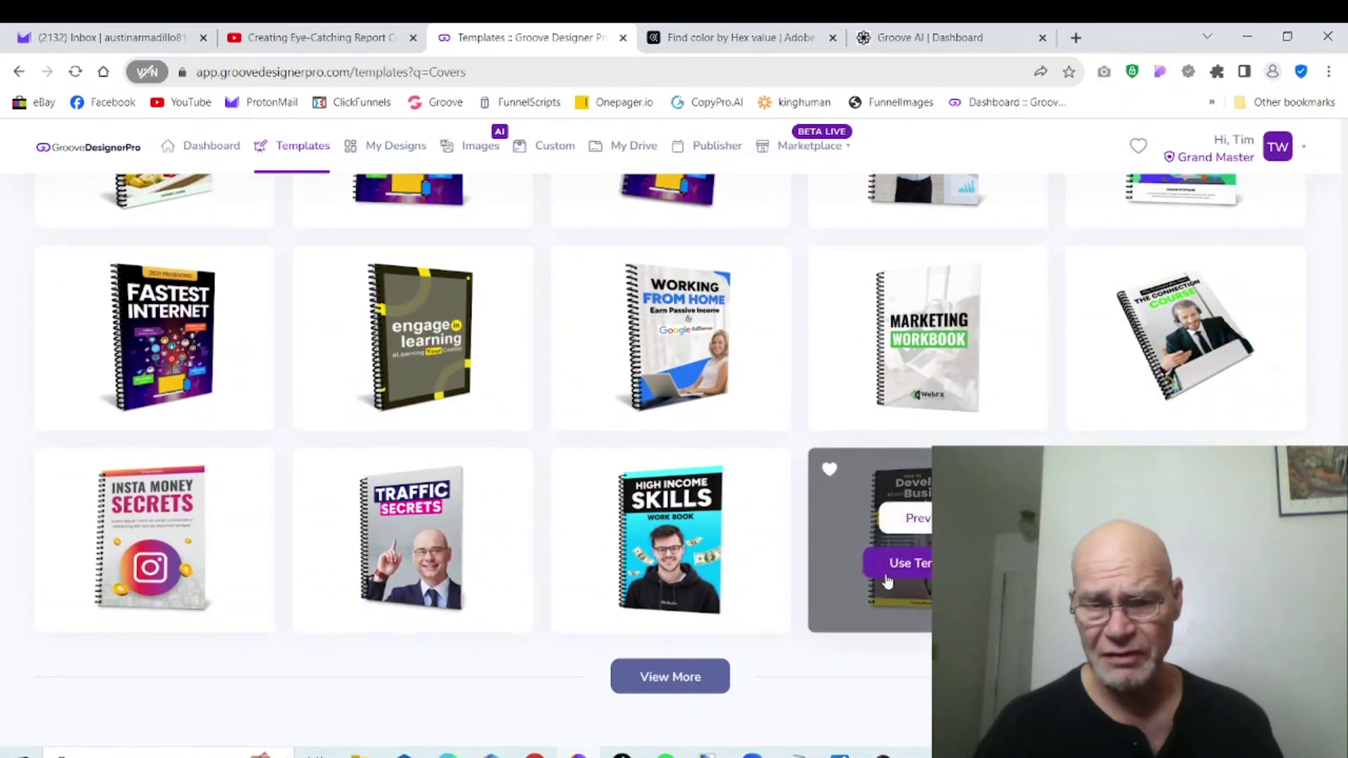
pyautogui.click(670, 678)
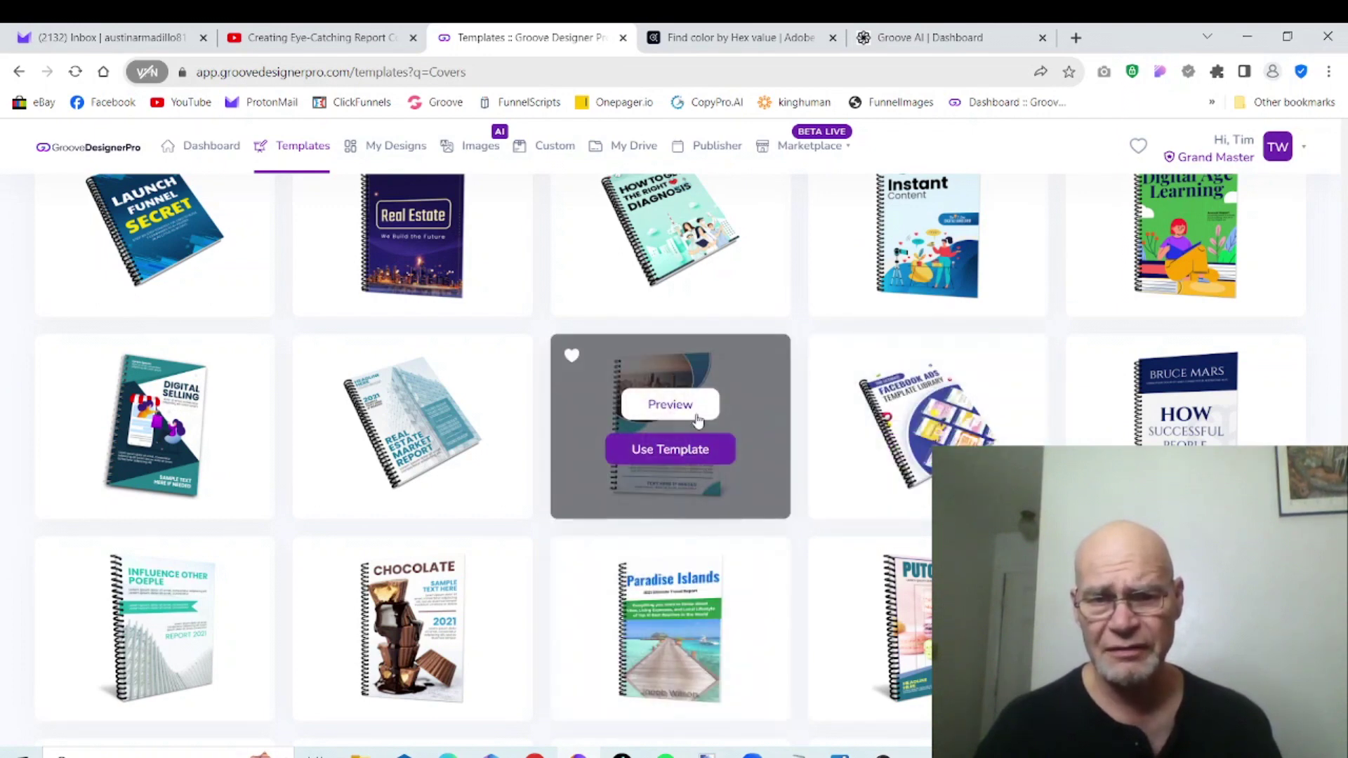
pyautogui.click(698, 419)
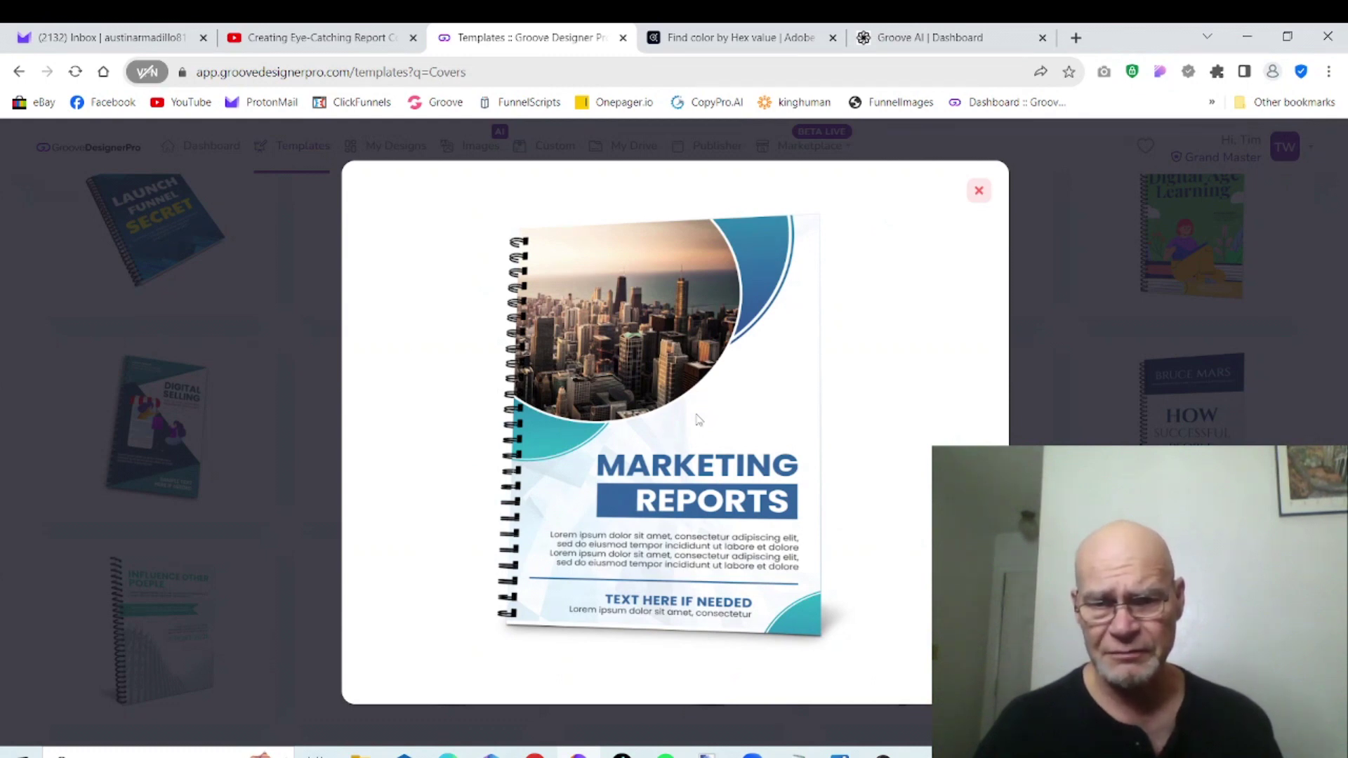
pyautogui.click(979, 190)
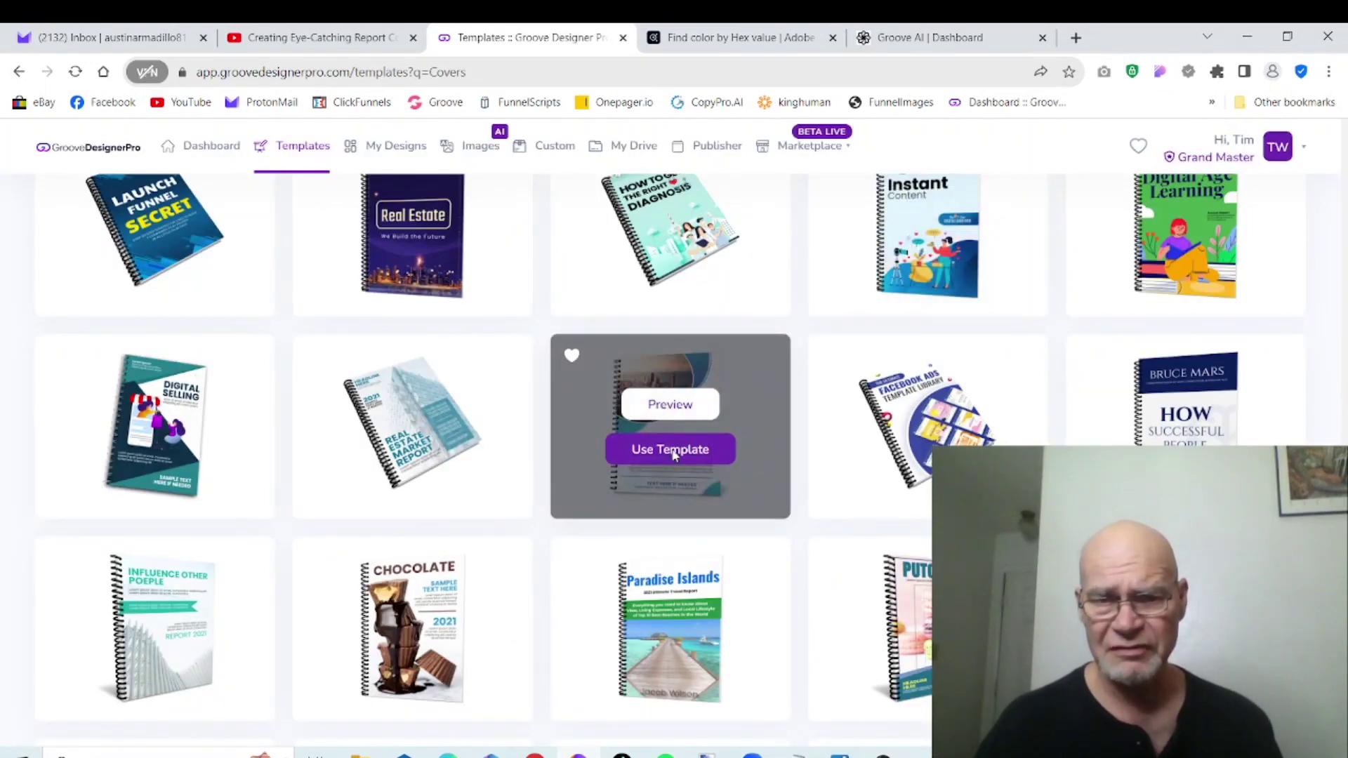
# Step: Create a design titled "Report Cover Test 1" from the Marketing Reports template and open its cover image for editing
pyautogui.click(674, 455)
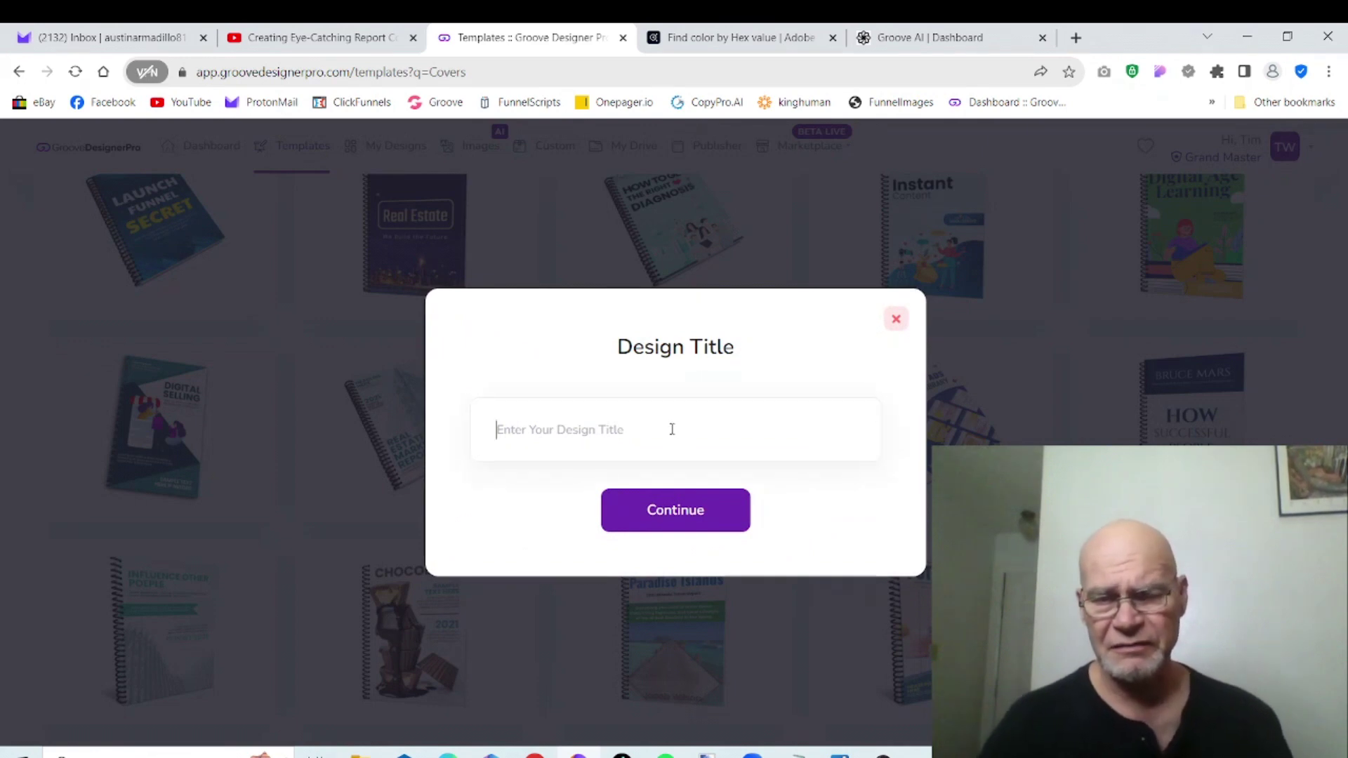
pyautogui.write('Re')
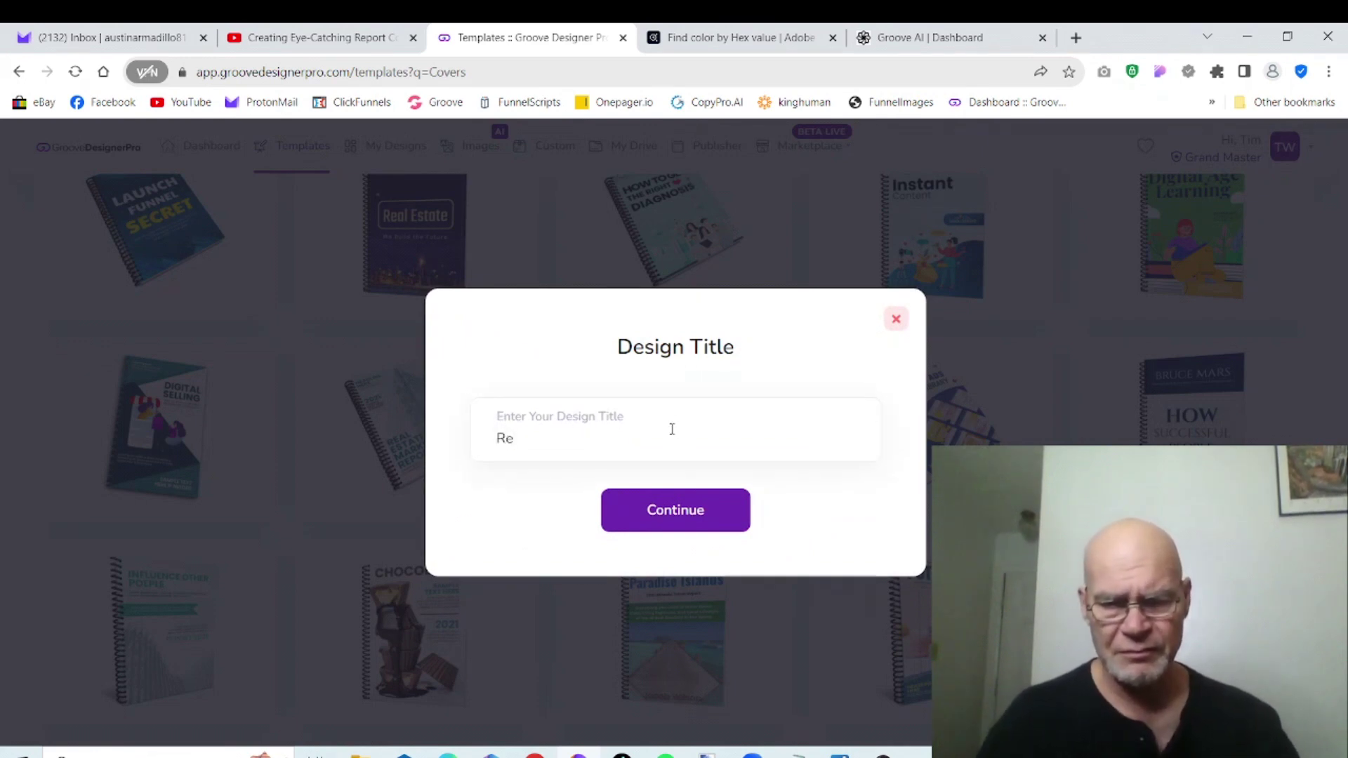
pyautogui.write('port Coo')
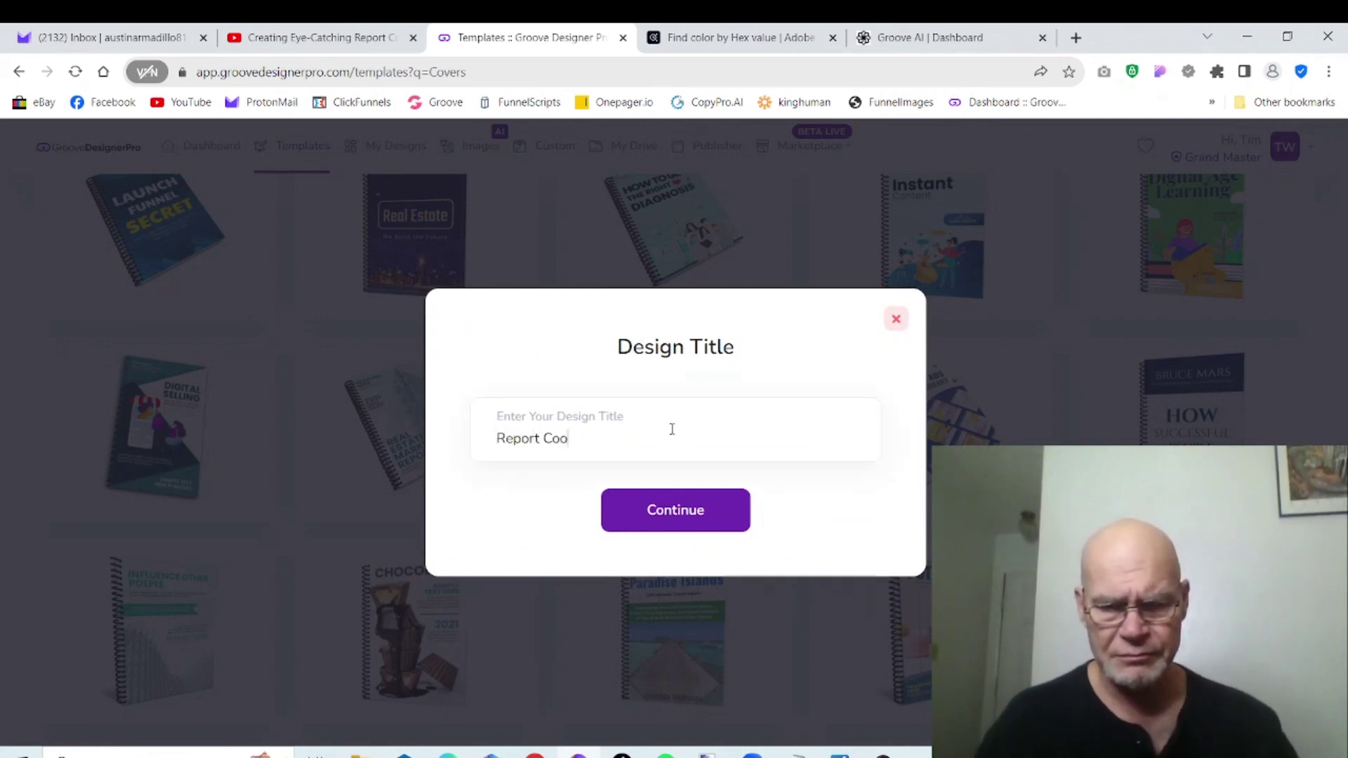
pyautogui.write('ver')
pyautogui.press('BackSpace')
pyautogui.press('BackSpace')
pyautogui.press('BackSpace')
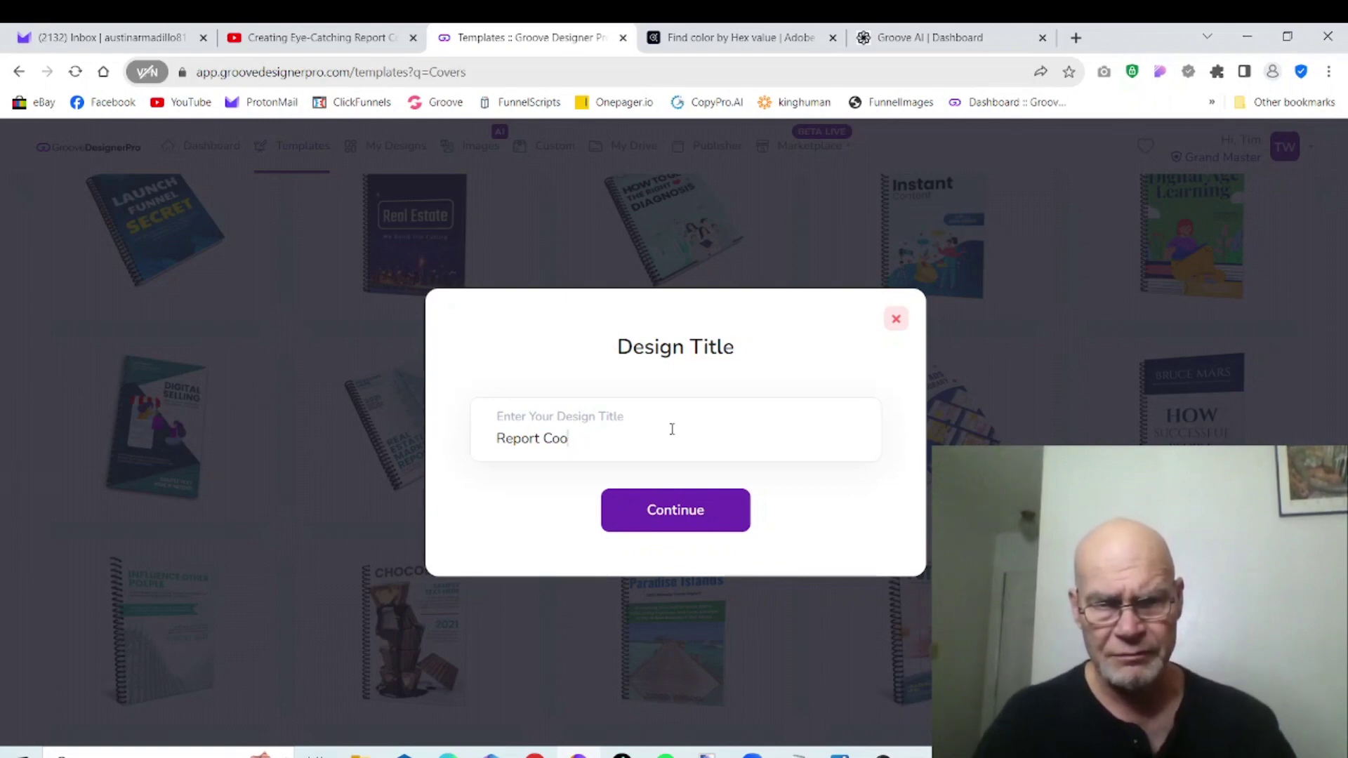
pyautogui.press('BackSpace')
pyautogui.write('ver ')
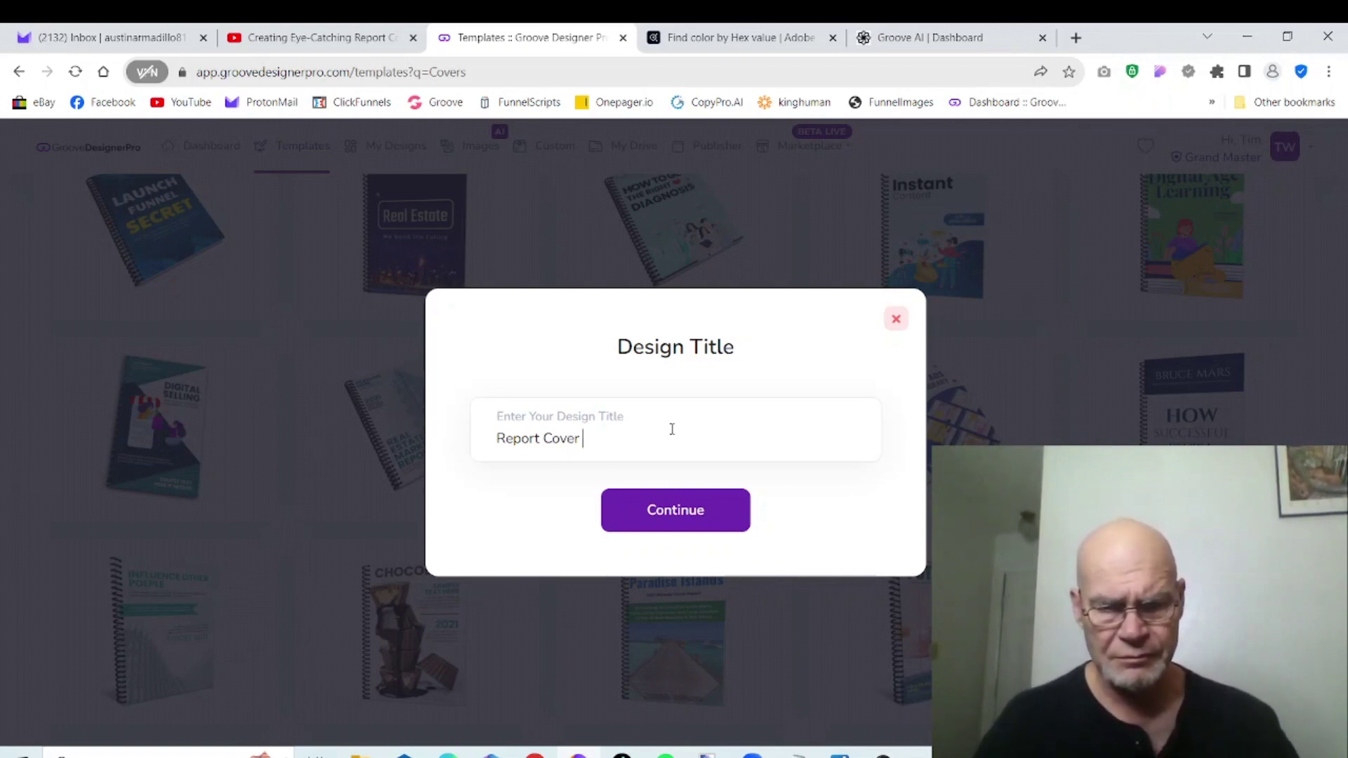
pyautogui.write('Test')
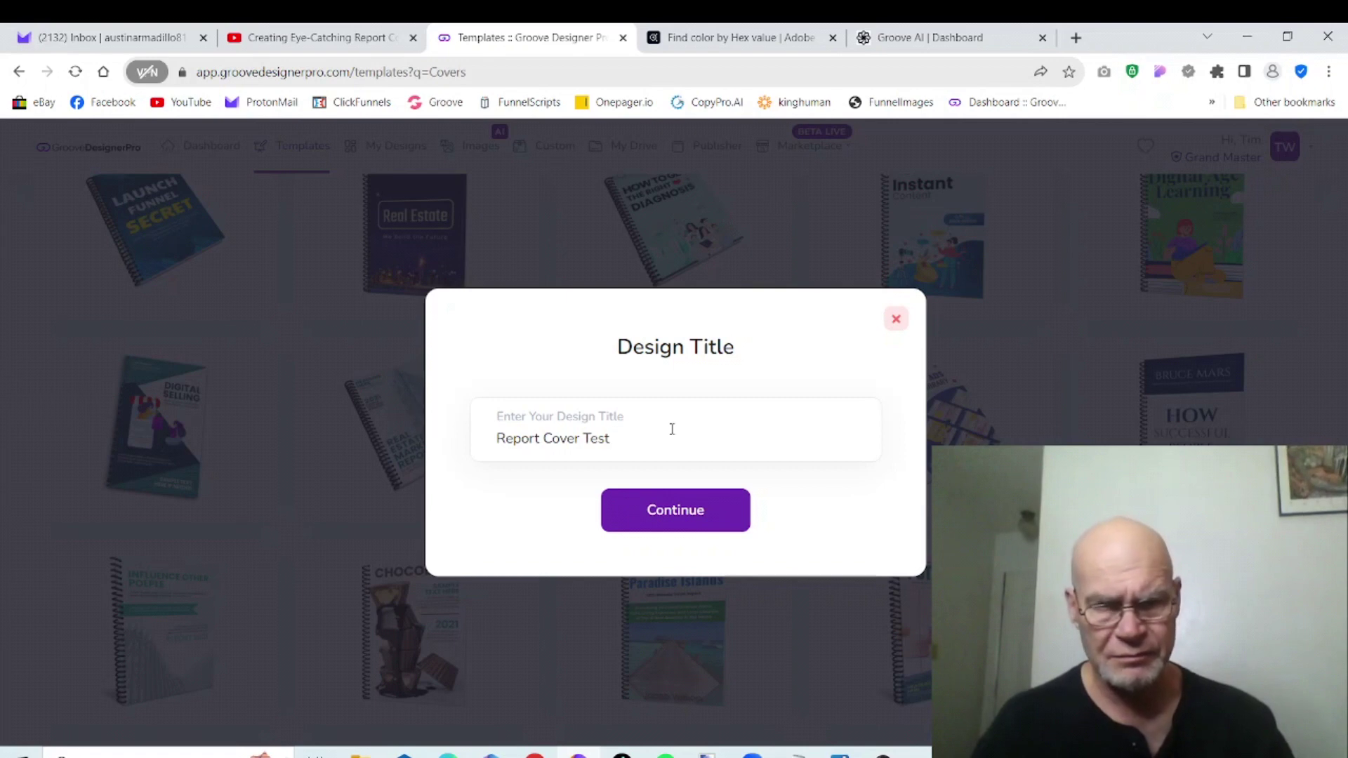
pyautogui.write(' 1')
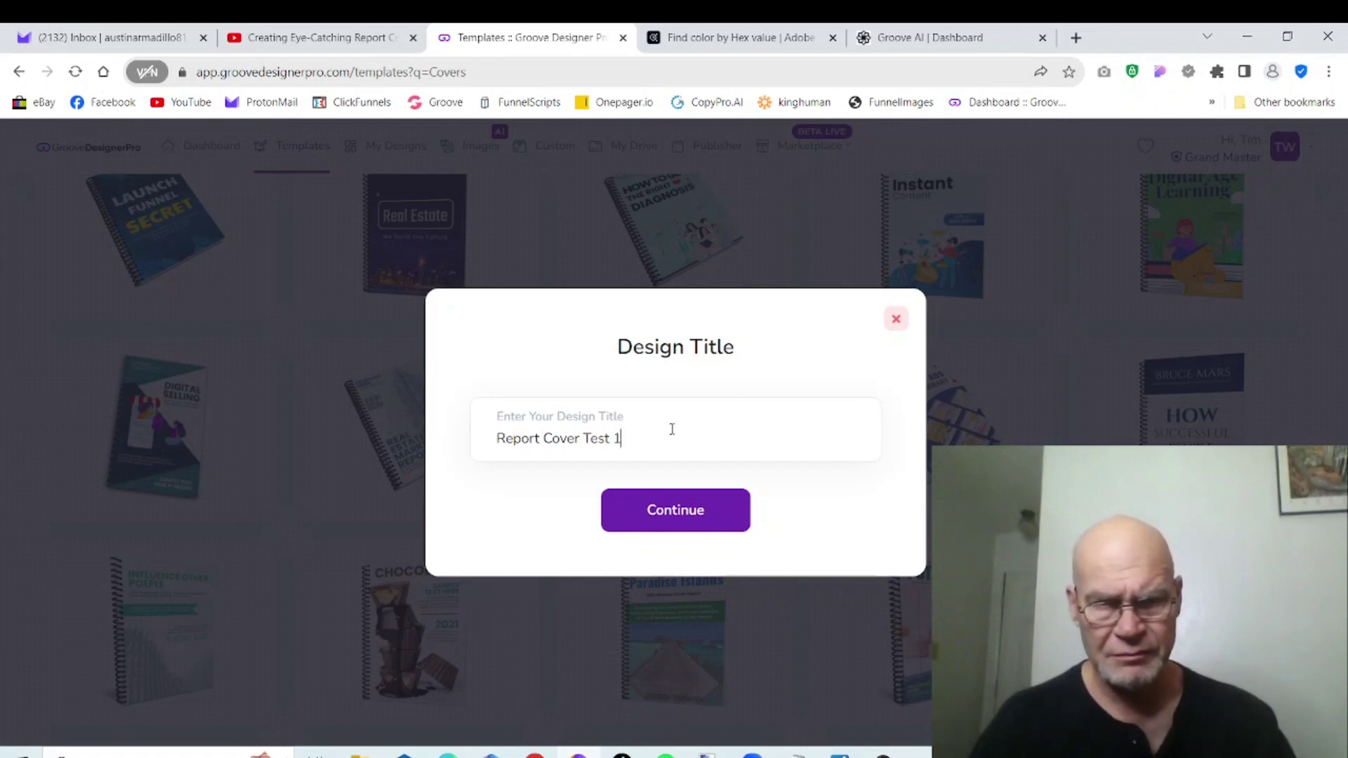
pyautogui.click(712, 517)
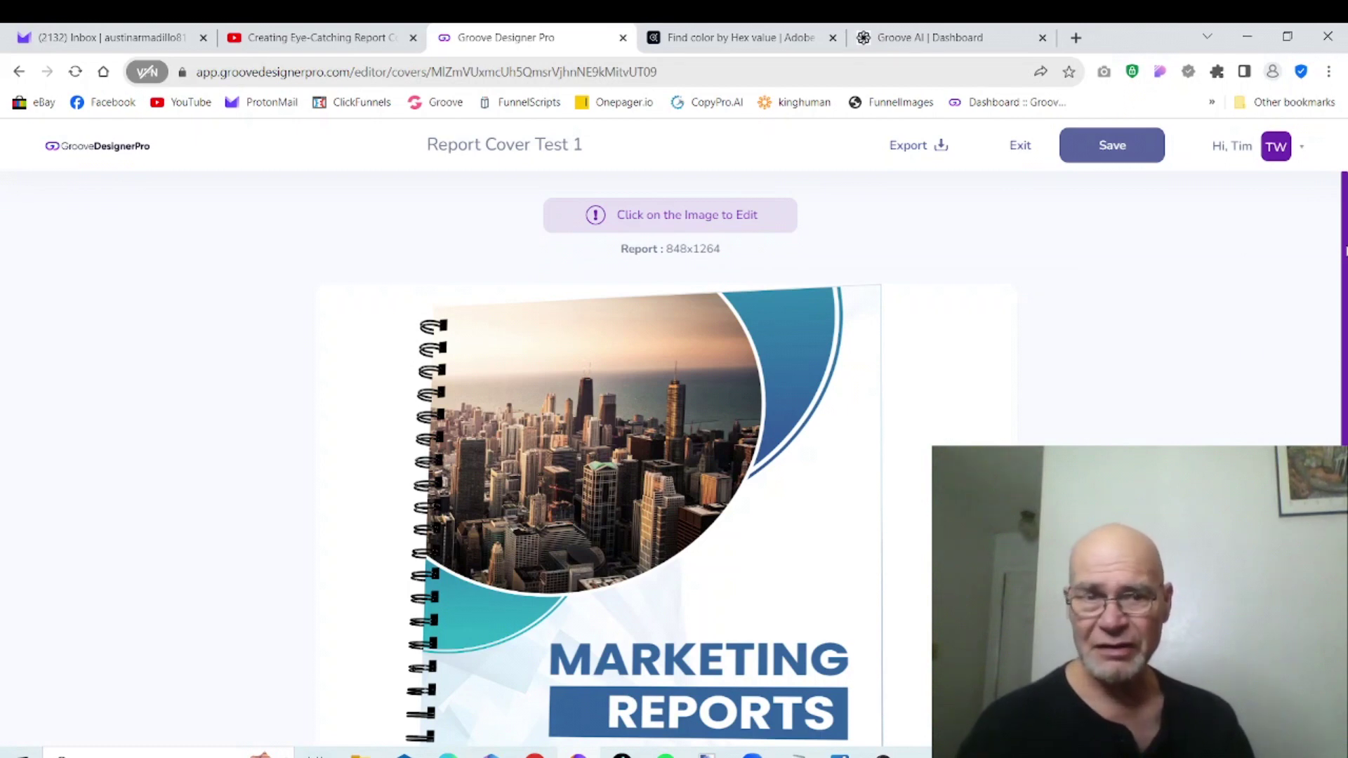
pyautogui.moveTo(1346, 249)
pyautogui.mouseDown()
pyautogui.moveTo(1346, 304)
pyautogui.moveTo(1346, 252)
pyautogui.mouseUp()
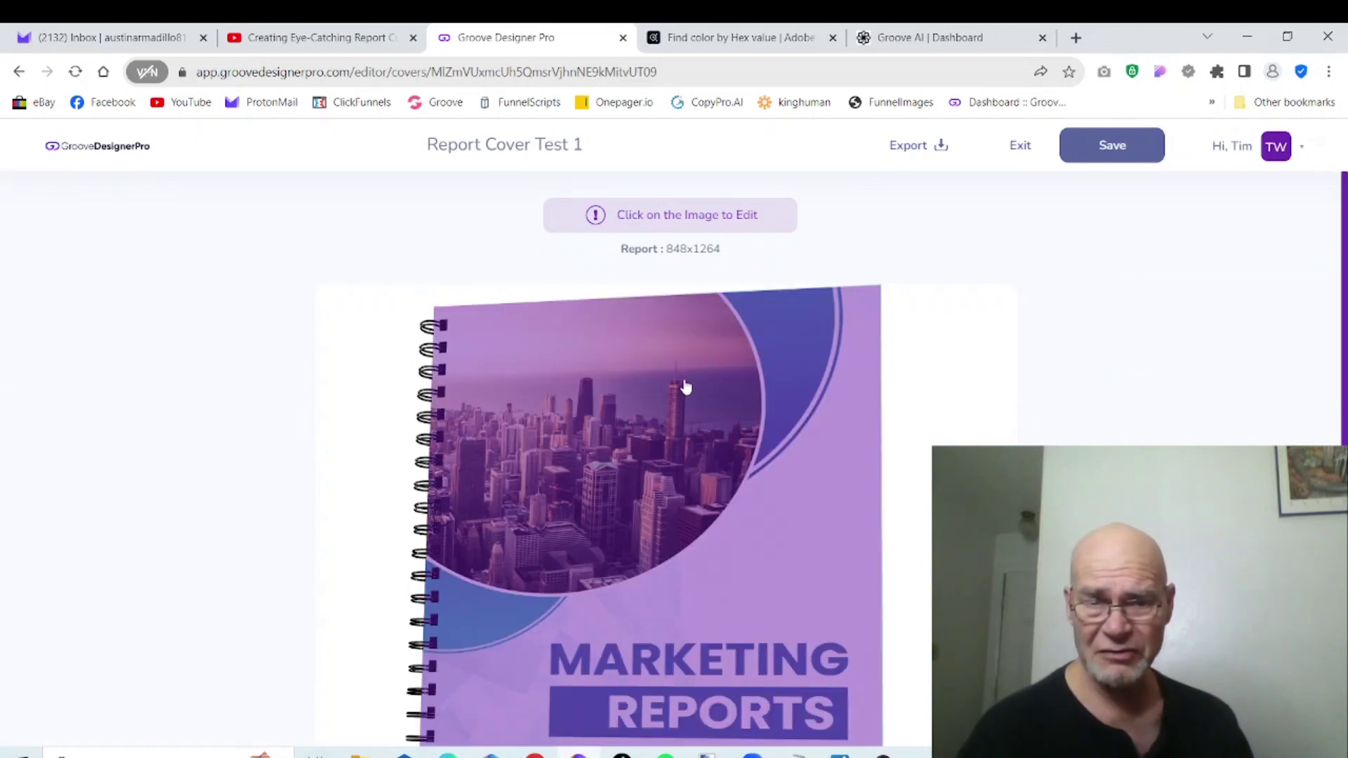
pyautogui.click(686, 386)
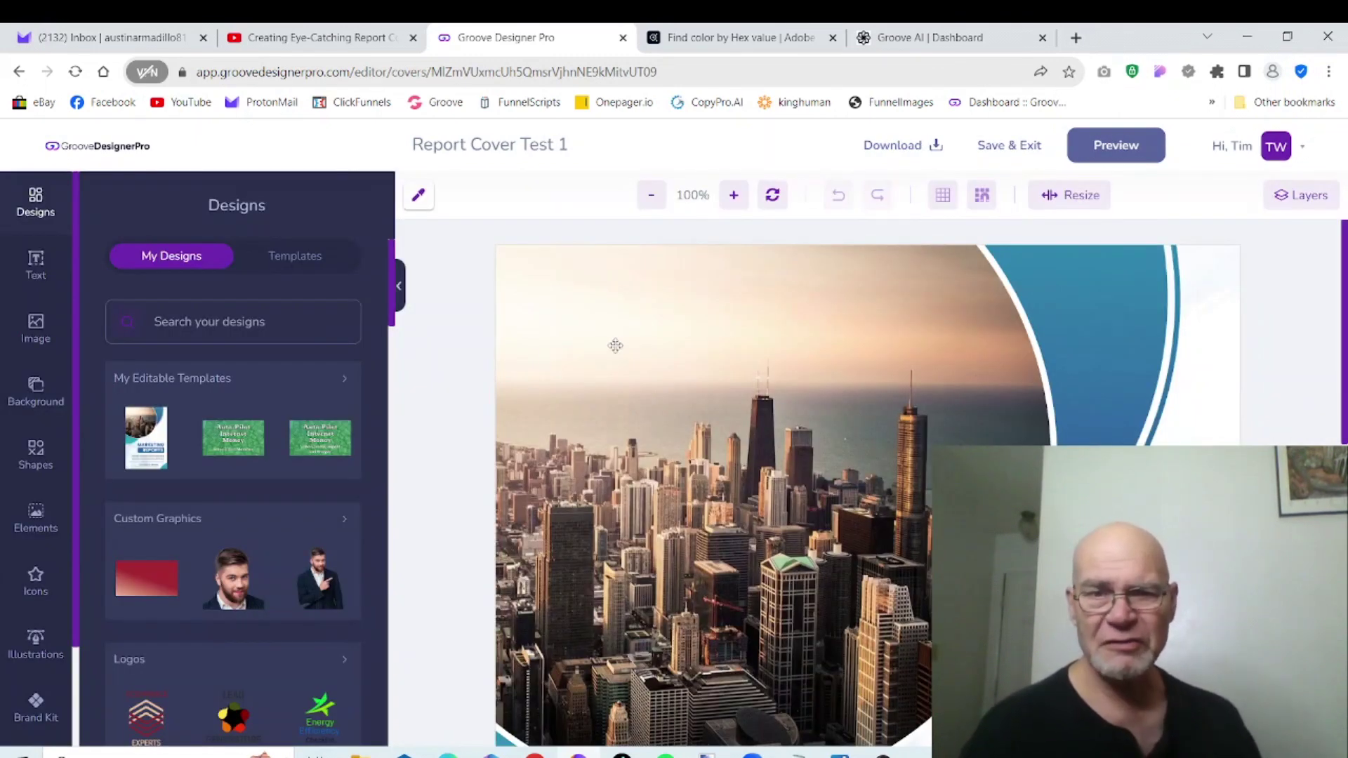
# Step: Examine the whole cover layout, from the city photo at its top to the text lines at its bottom
pyautogui.moveTo(1344, 344); pyautogui.dragTo(1343, 609)
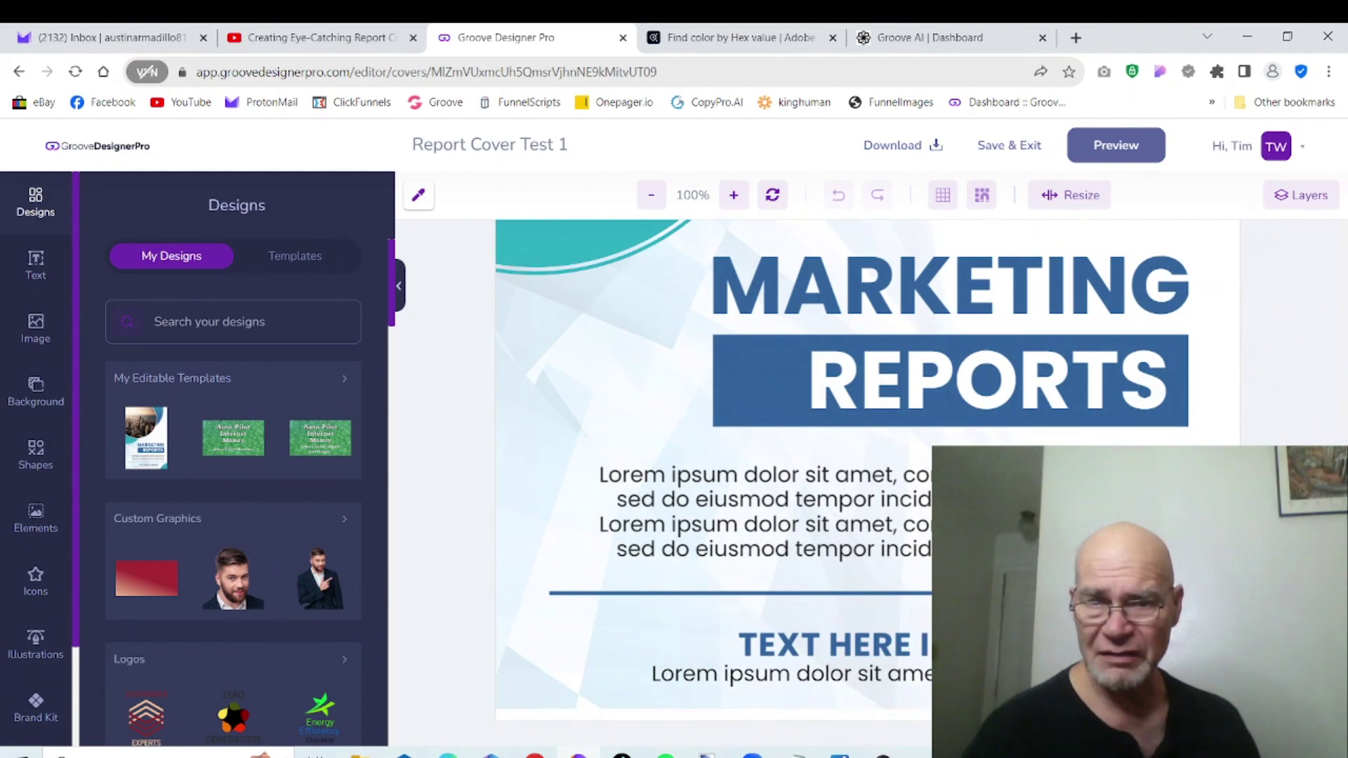
pyautogui.scroll(3, 867, 471)
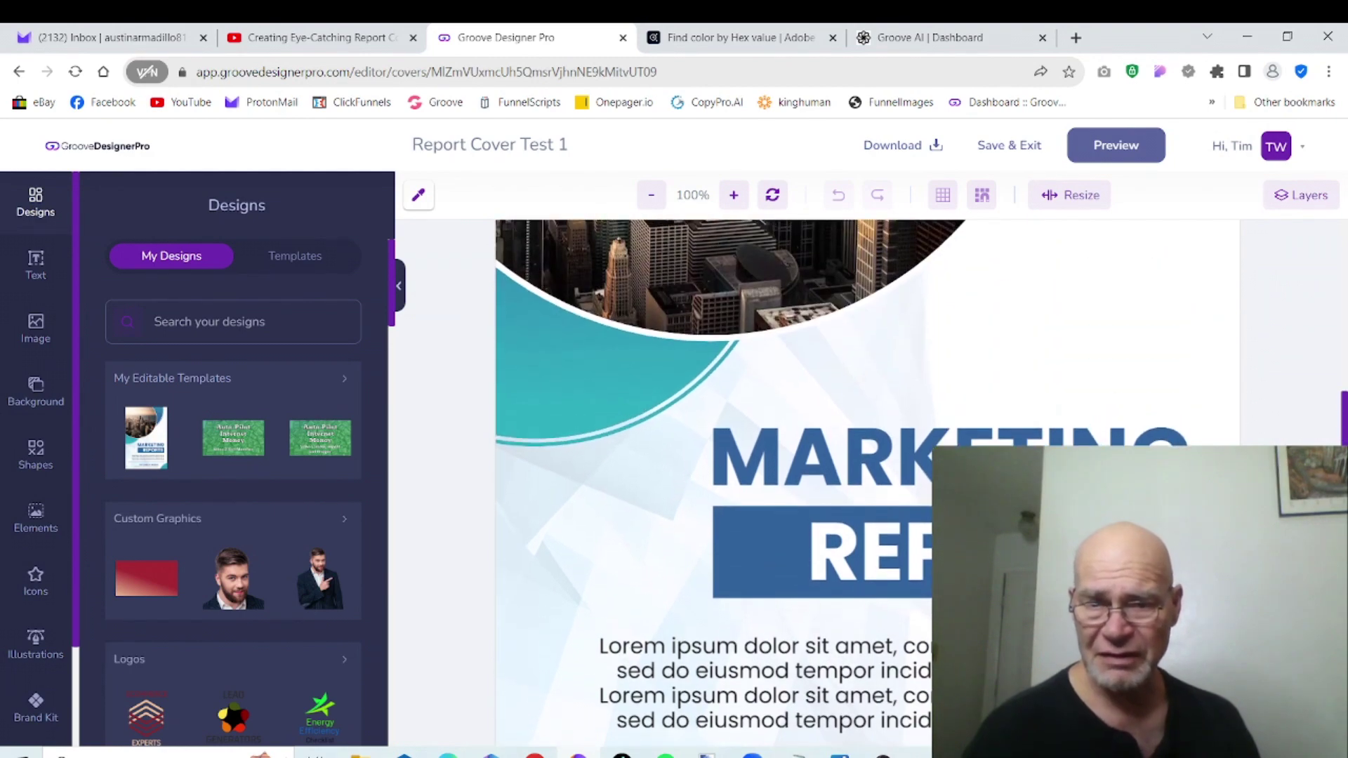
pyautogui.scroll(-3, 868, 485)
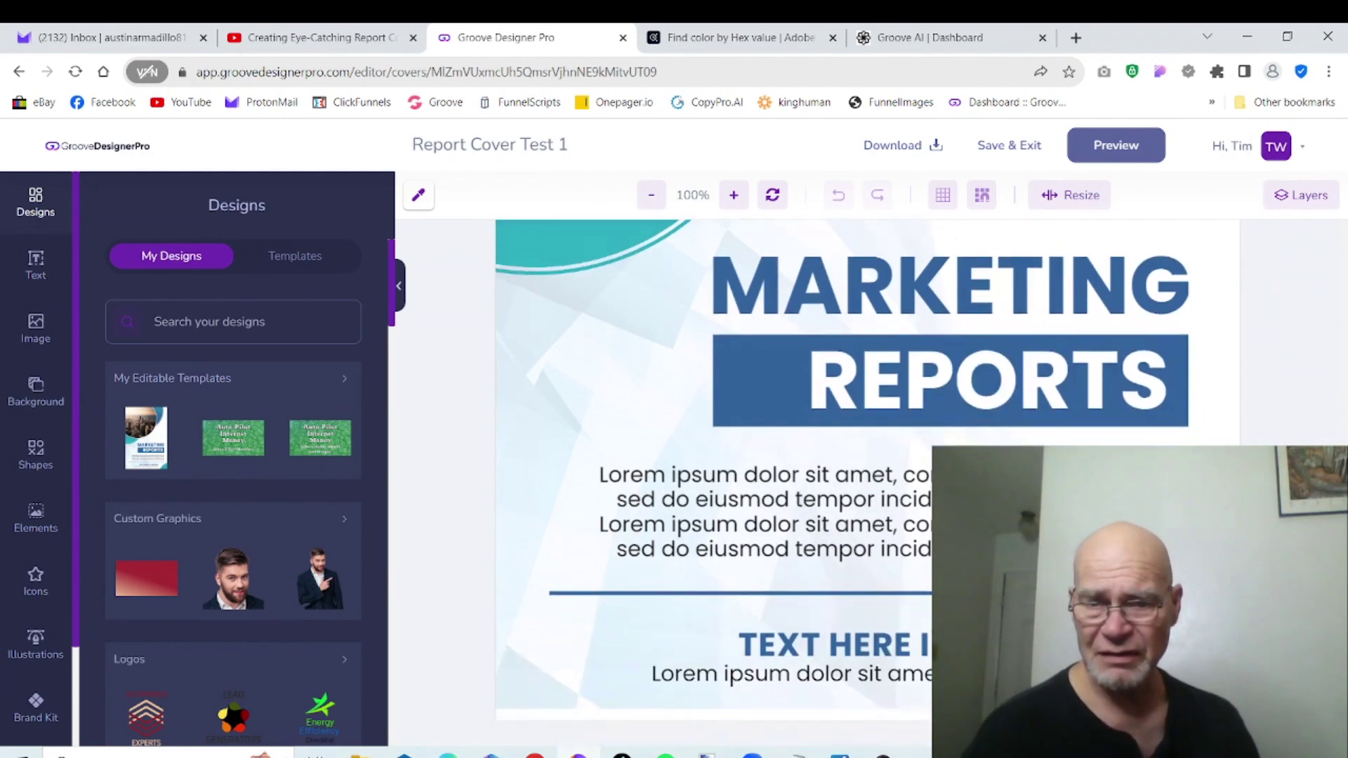
pyautogui.scroll(3, 867, 484)
pyautogui.scroll(-1, 867, 485)
pyautogui.scroll(2, 867, 485)
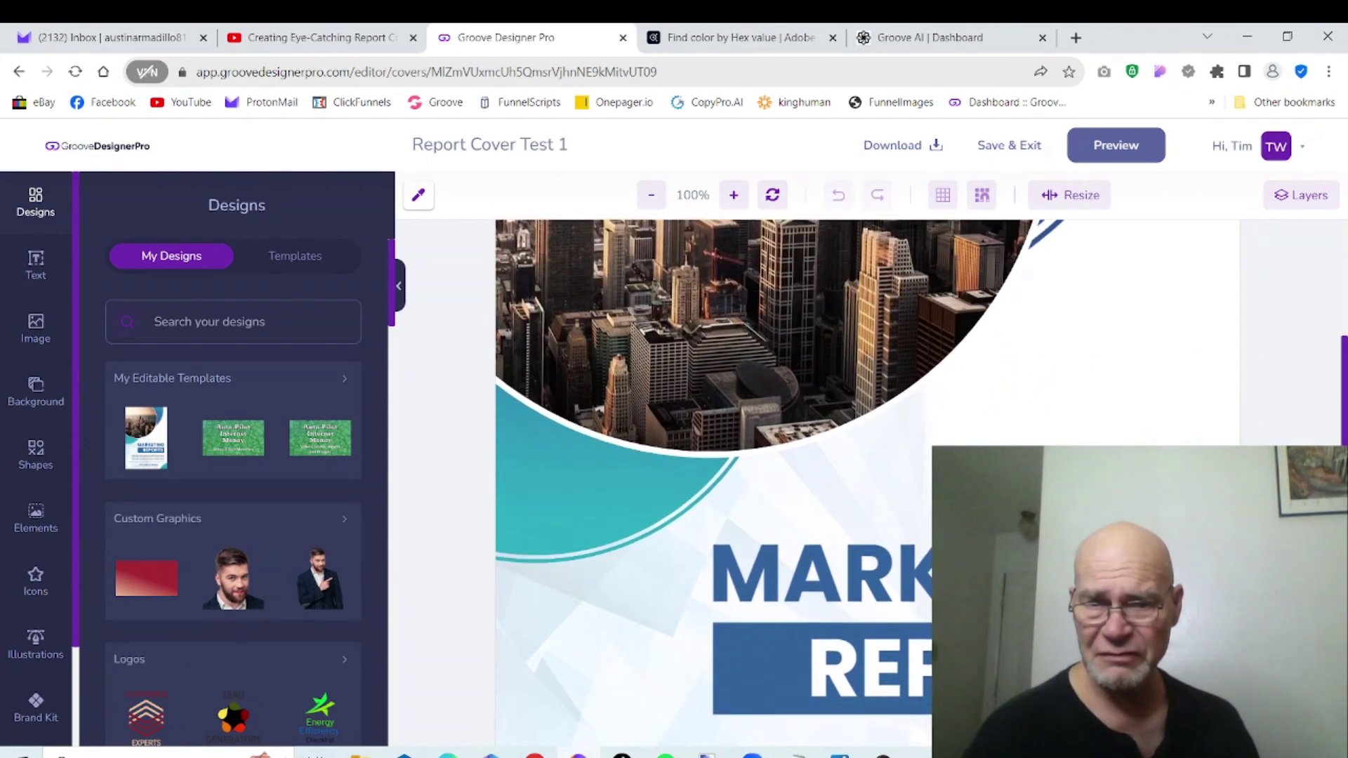
pyautogui.scroll(-2, 867, 484)
pyautogui.scroll(-1, 867, 484)
pyautogui.scroll(7, 867, 485)
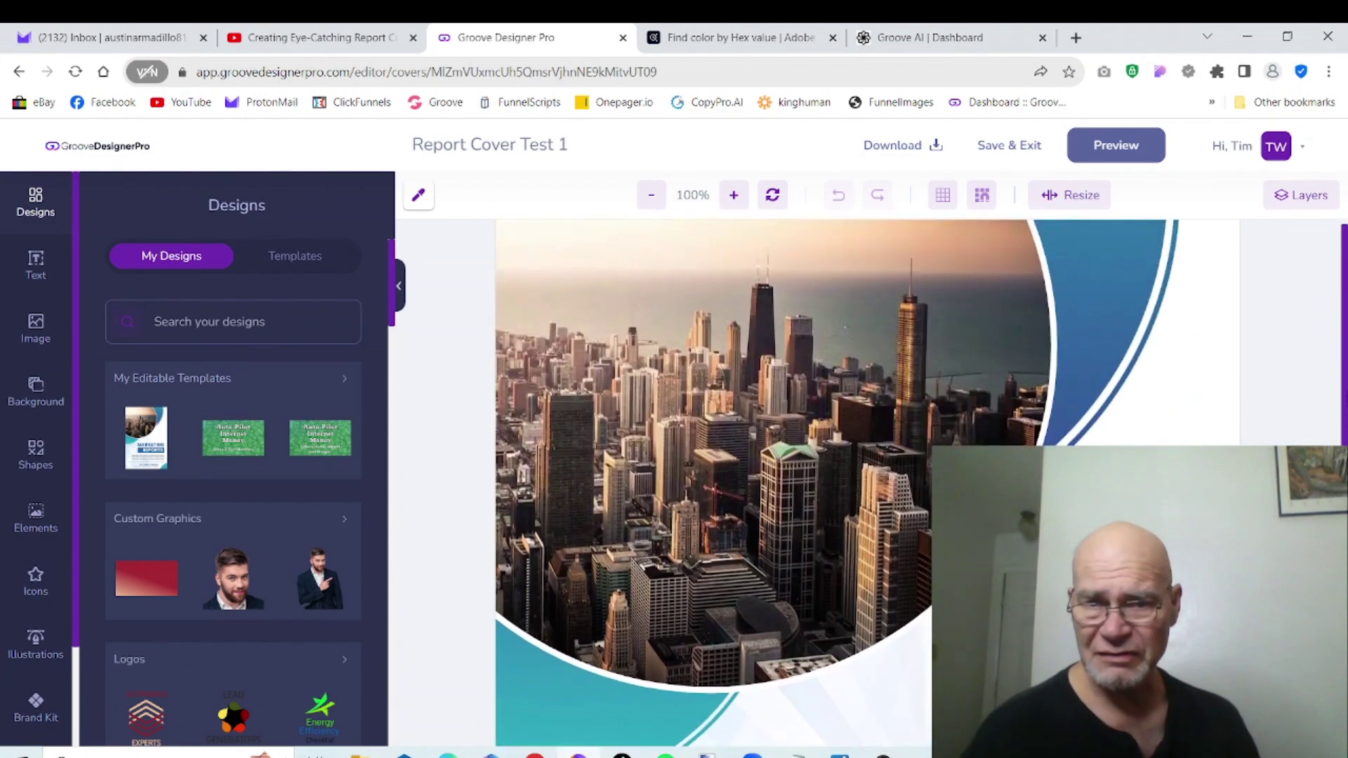
pyautogui.scroll(1, 867, 485)
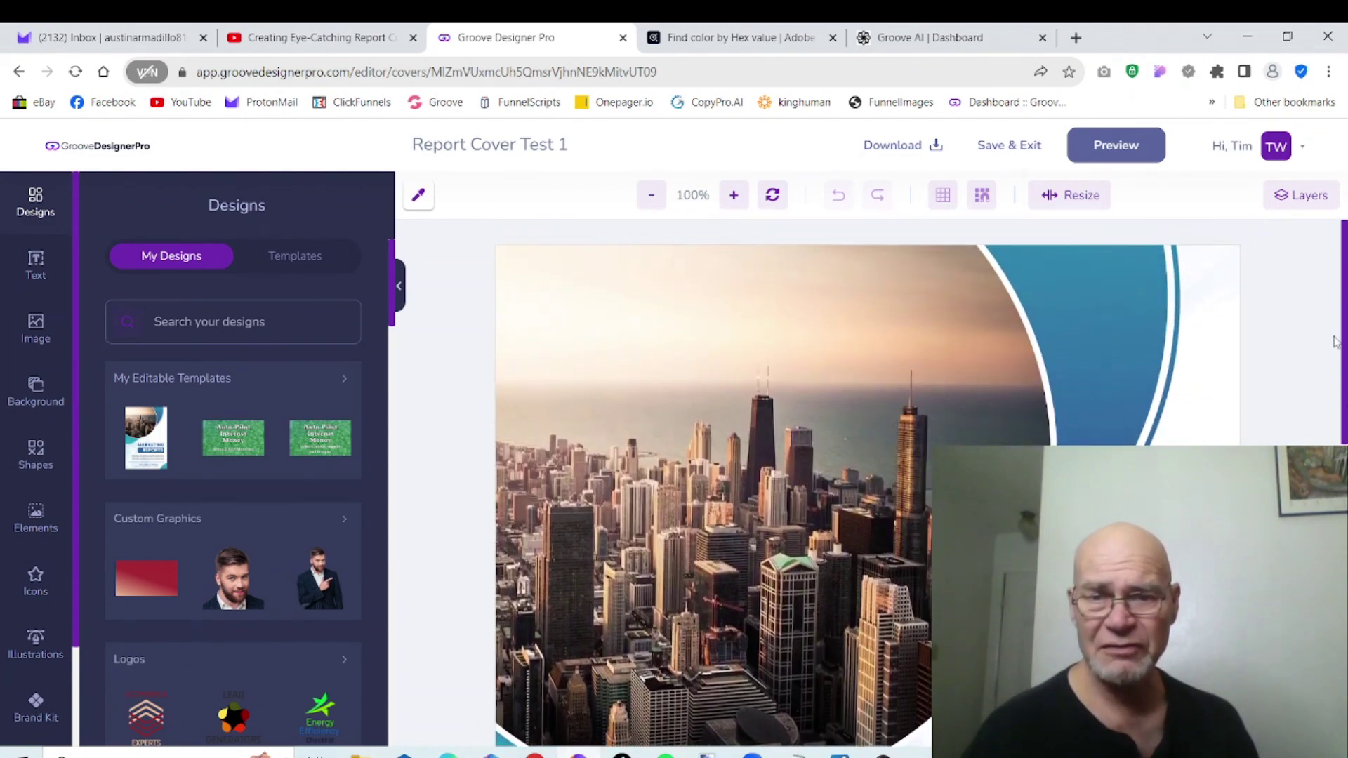
pyautogui.scroll(-1, 1334, 342)
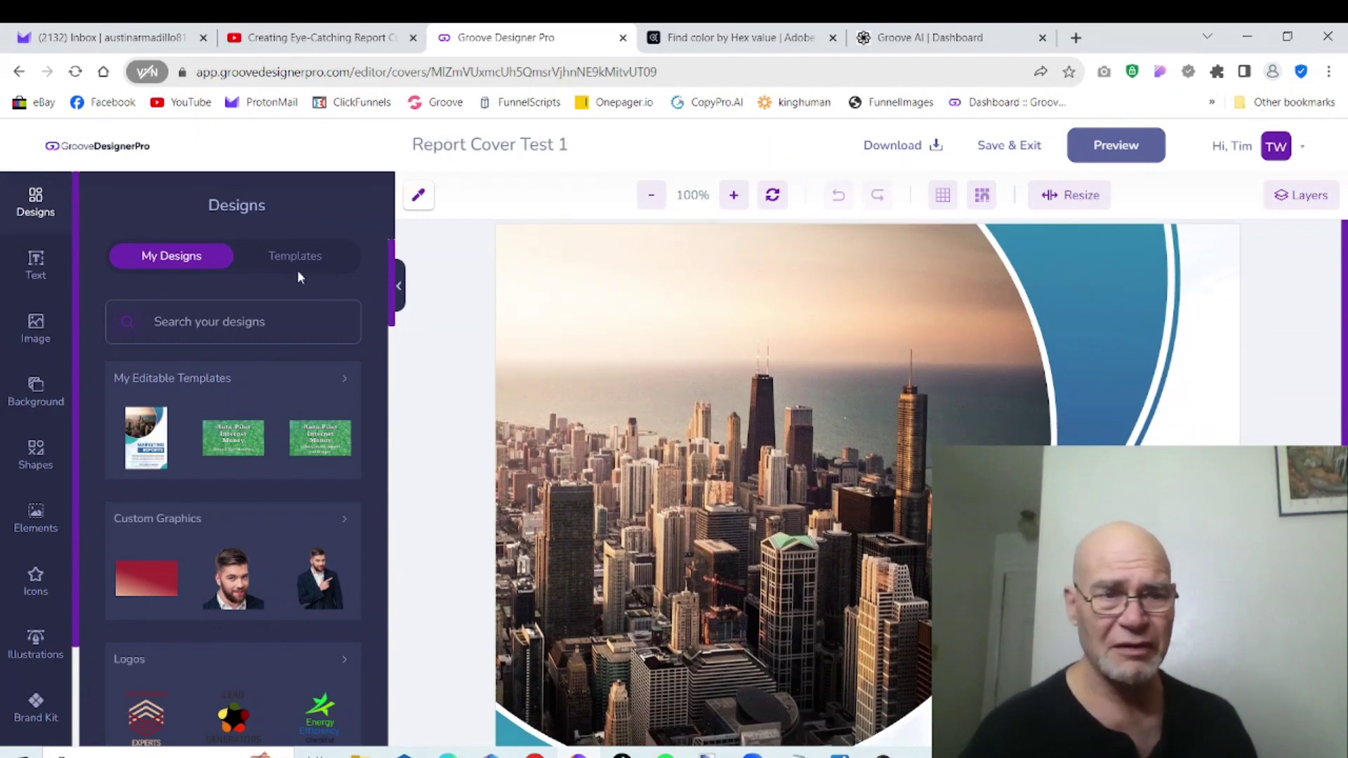
# Step: Search the stock images for "skyline" and pick out the photo of glass office towers among the results
pyautogui.click(41, 329)
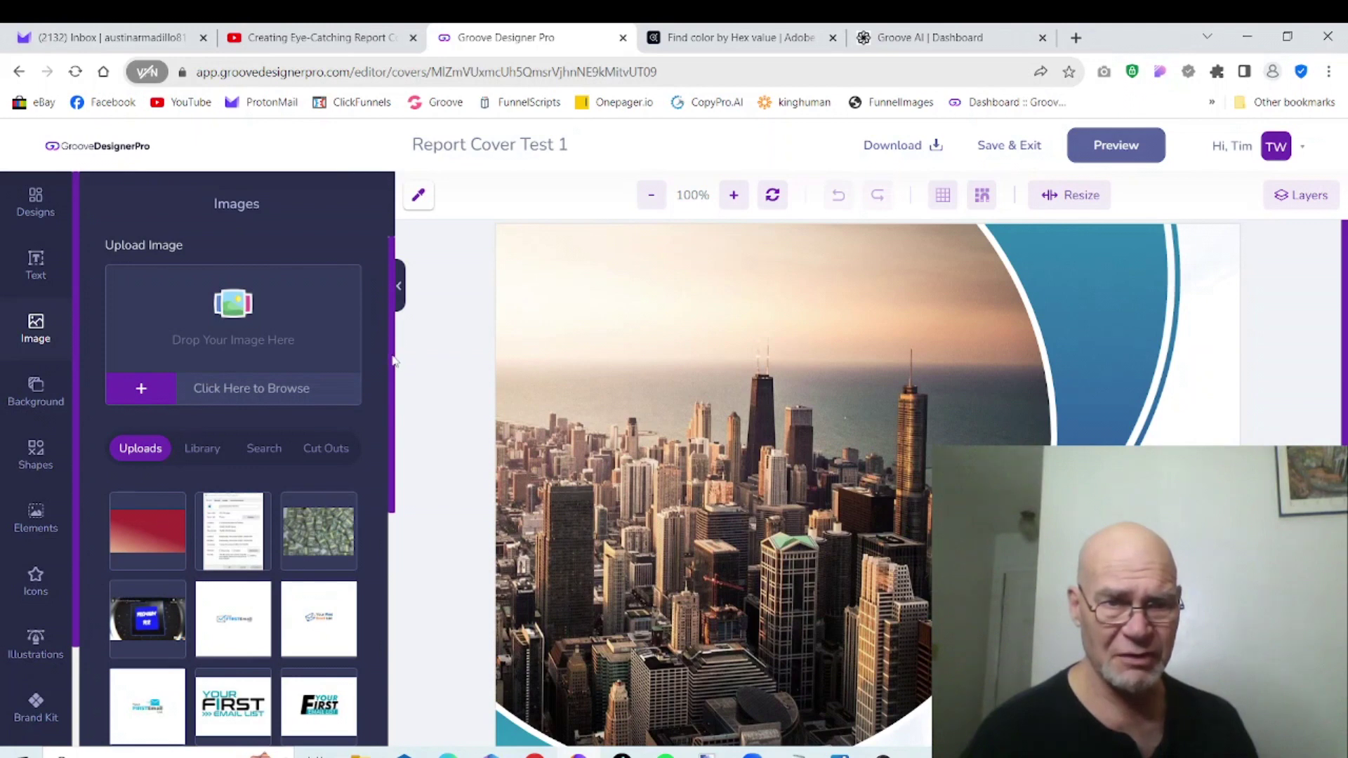
pyautogui.click(267, 447)
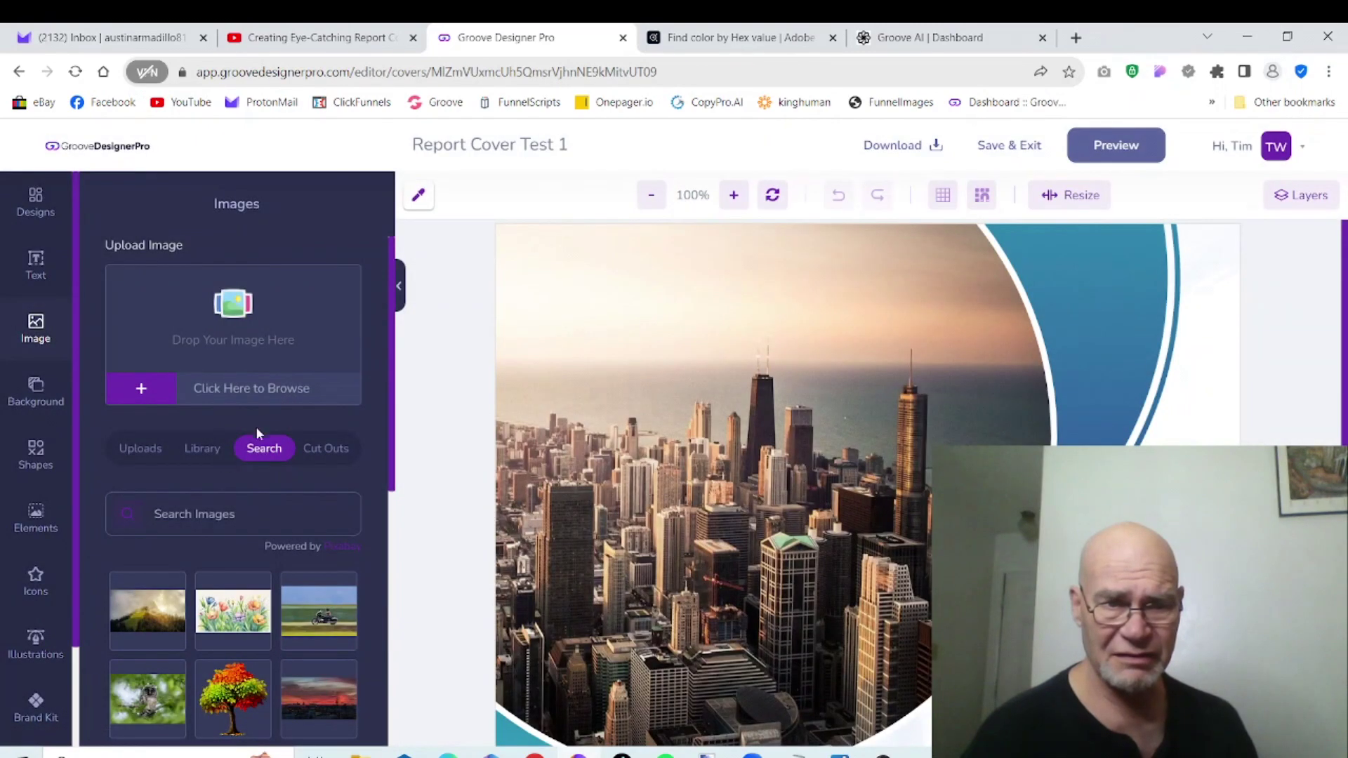
pyautogui.click(194, 512)
pyautogui.write('skykk')
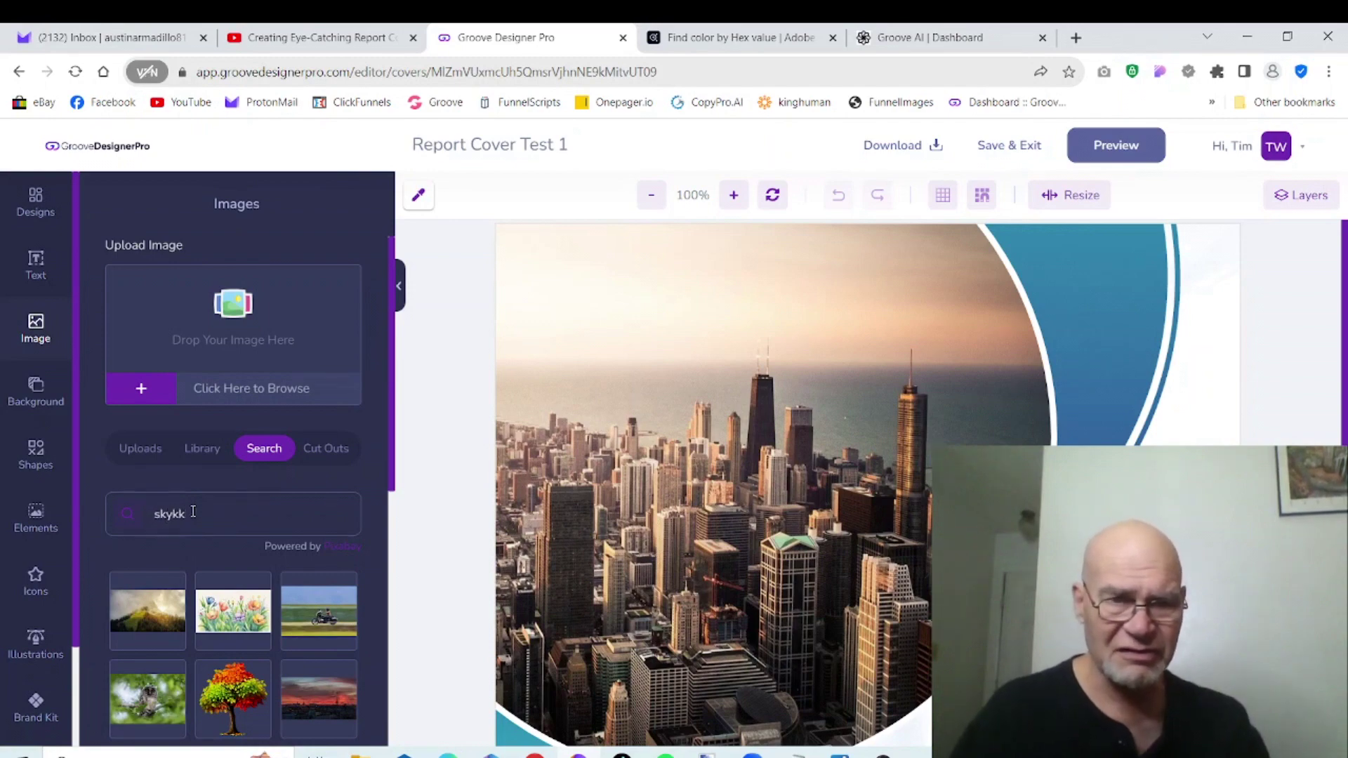
pyautogui.press('BackSpace')
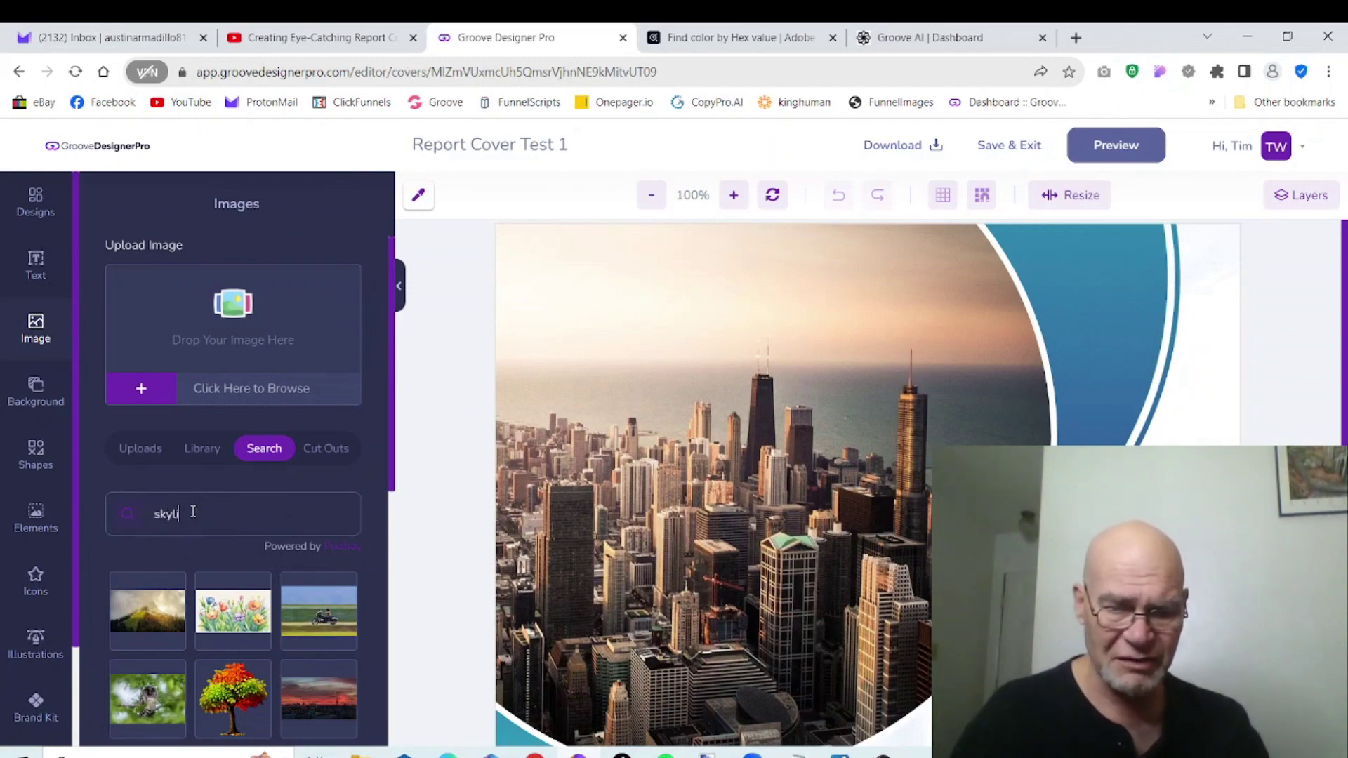
pyautogui.write('ine')
pyautogui.press('Return')
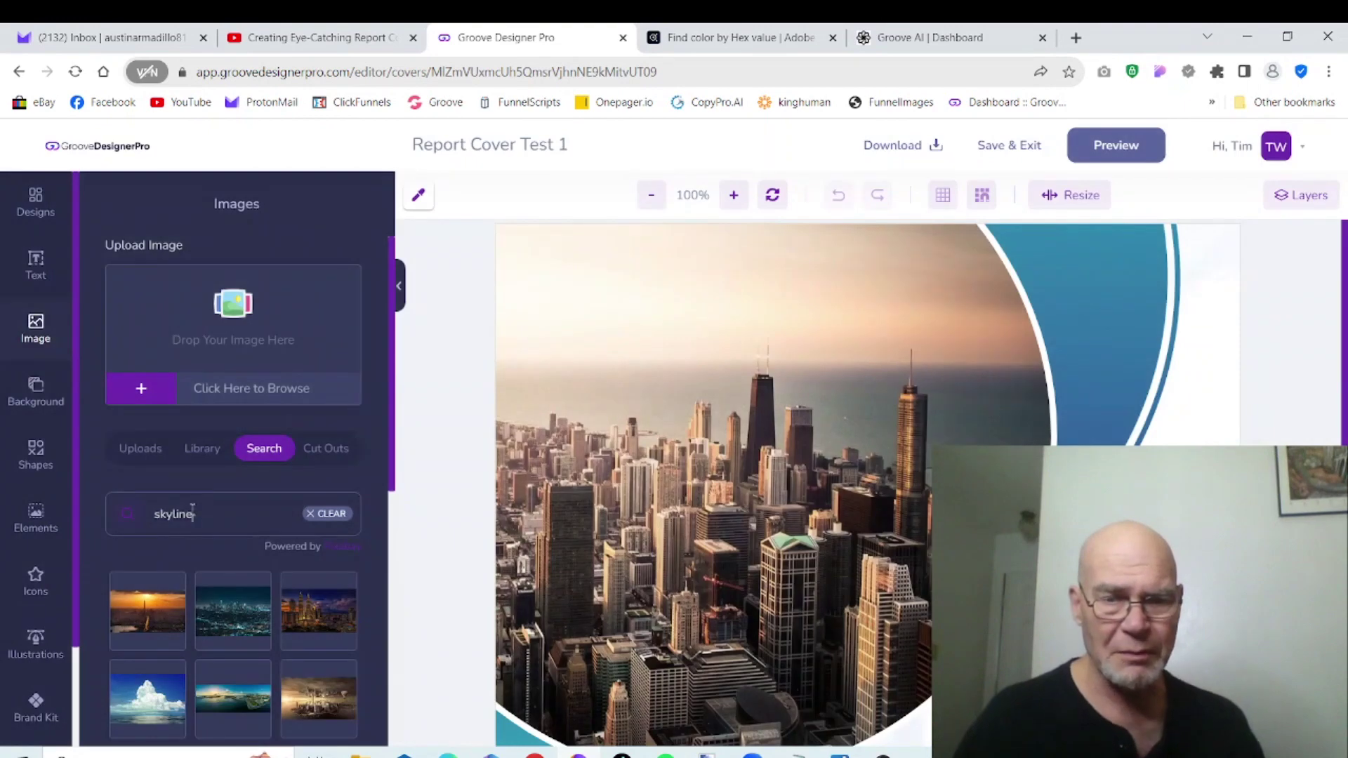
pyautogui.scroll(-8, 192, 512)
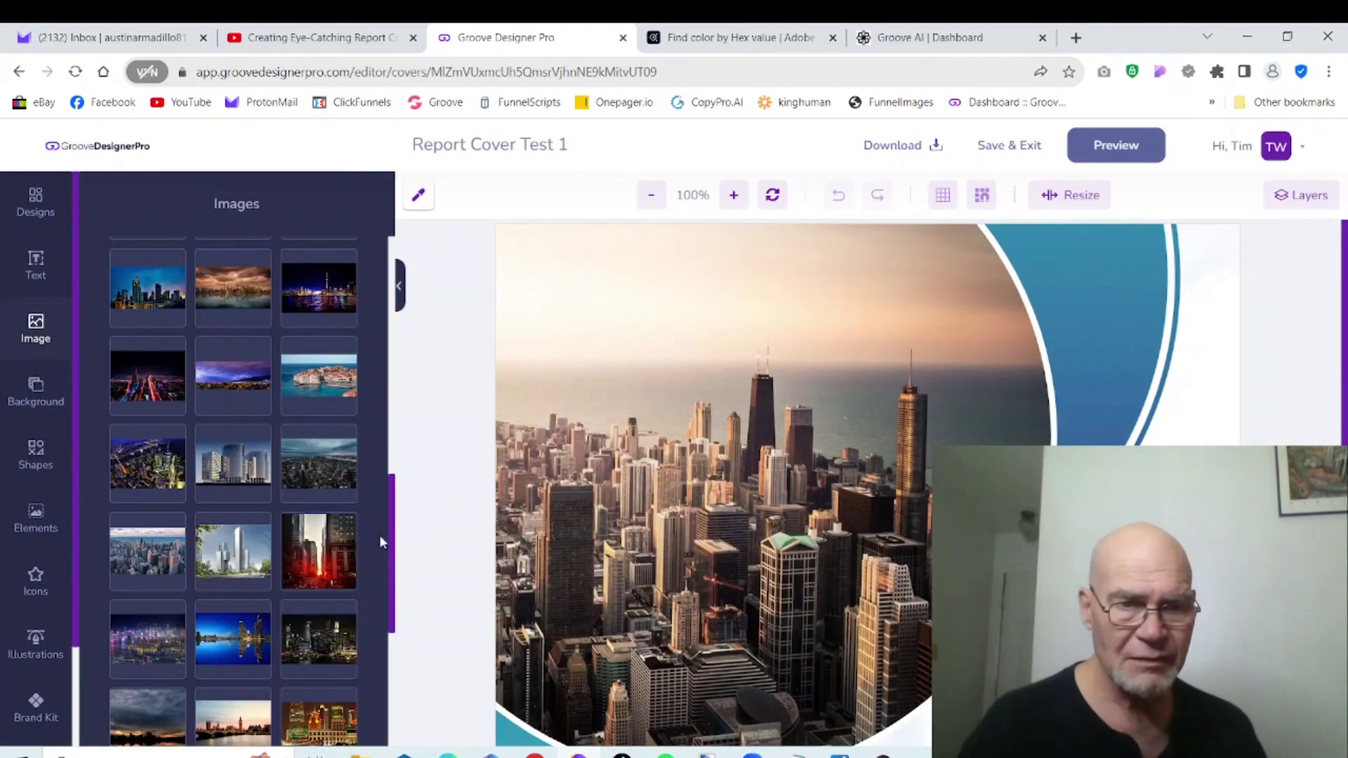
pyautogui.click(249, 469)
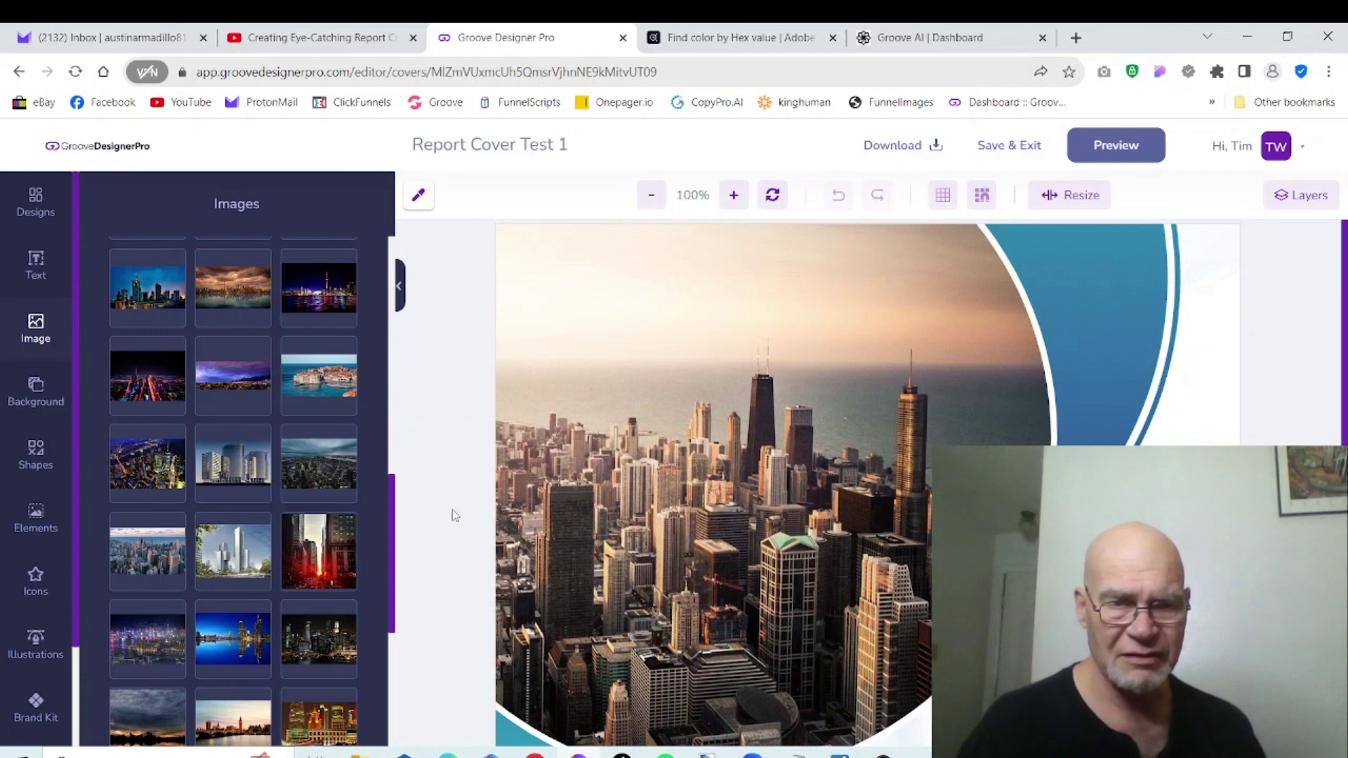
# Step: Delete the existing city photo from the upper part of the cover
pyautogui.click(733, 460)
pyautogui.rightClick(730, 460)
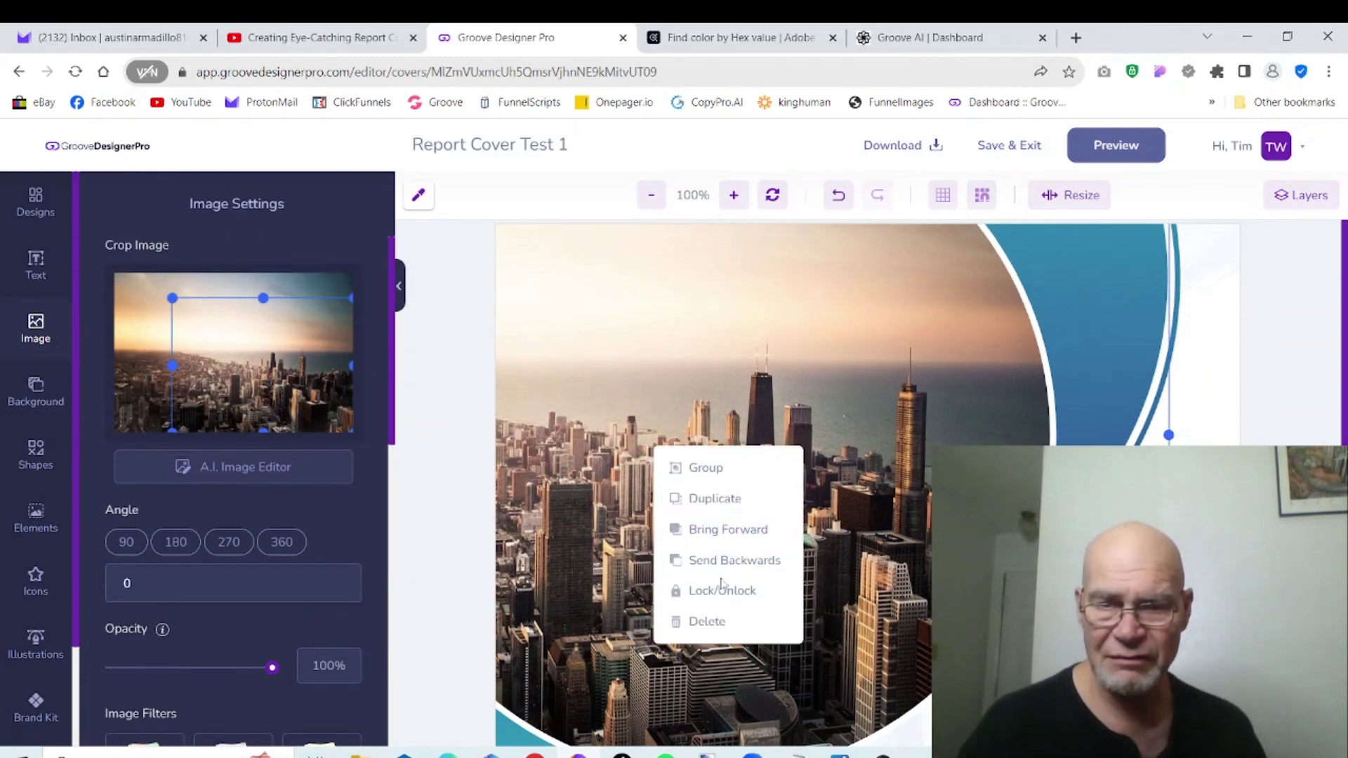
pyautogui.click(714, 623)
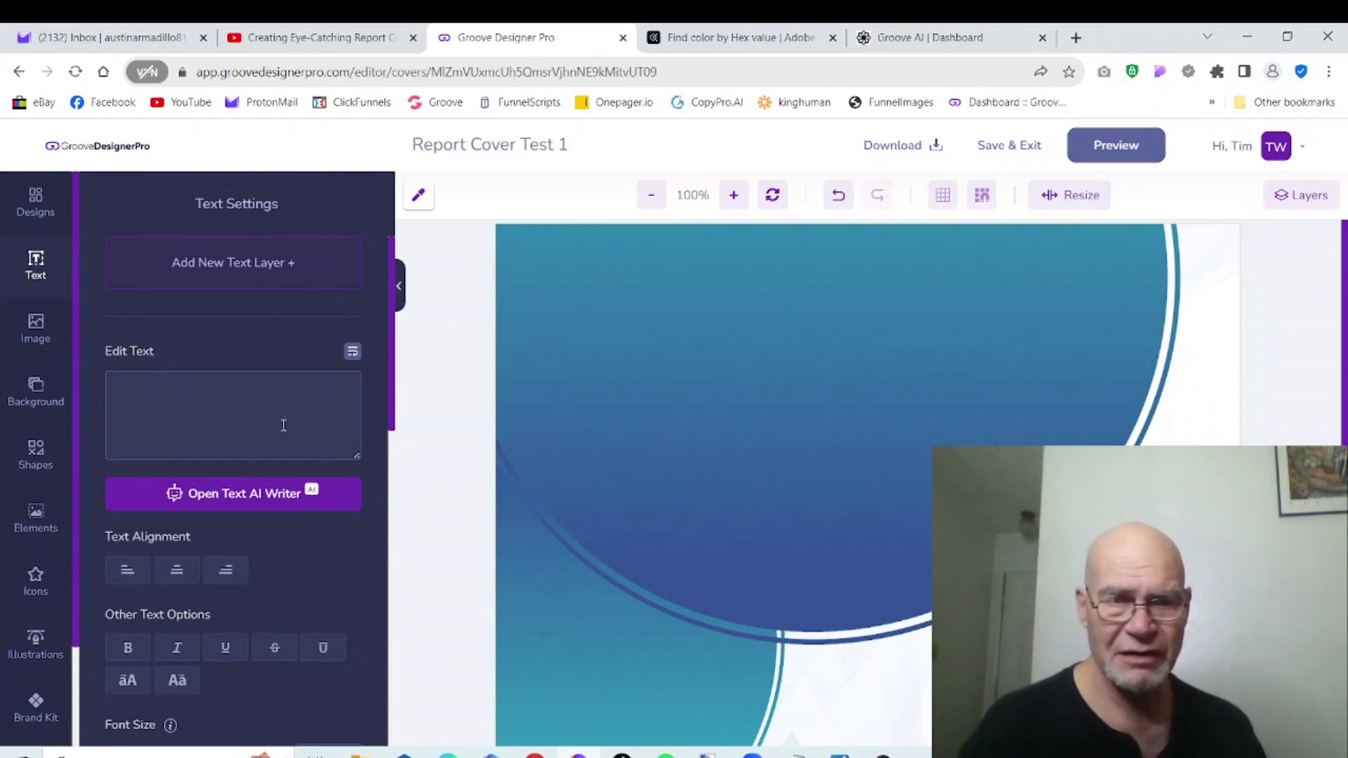
# Step: Insert the office towers photo from the skyline results and move it up over the large blue circle on the cover
pyautogui.click(34, 335)
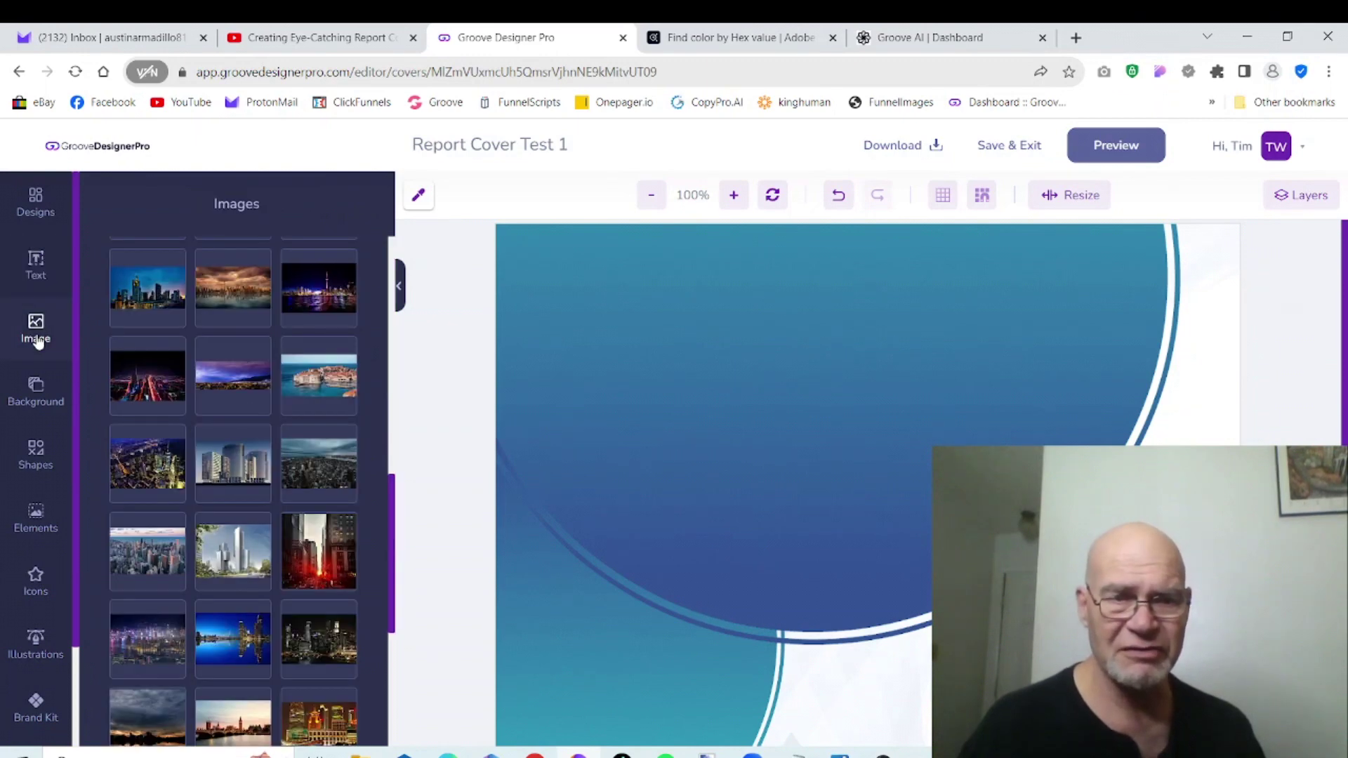
pyautogui.click(225, 465)
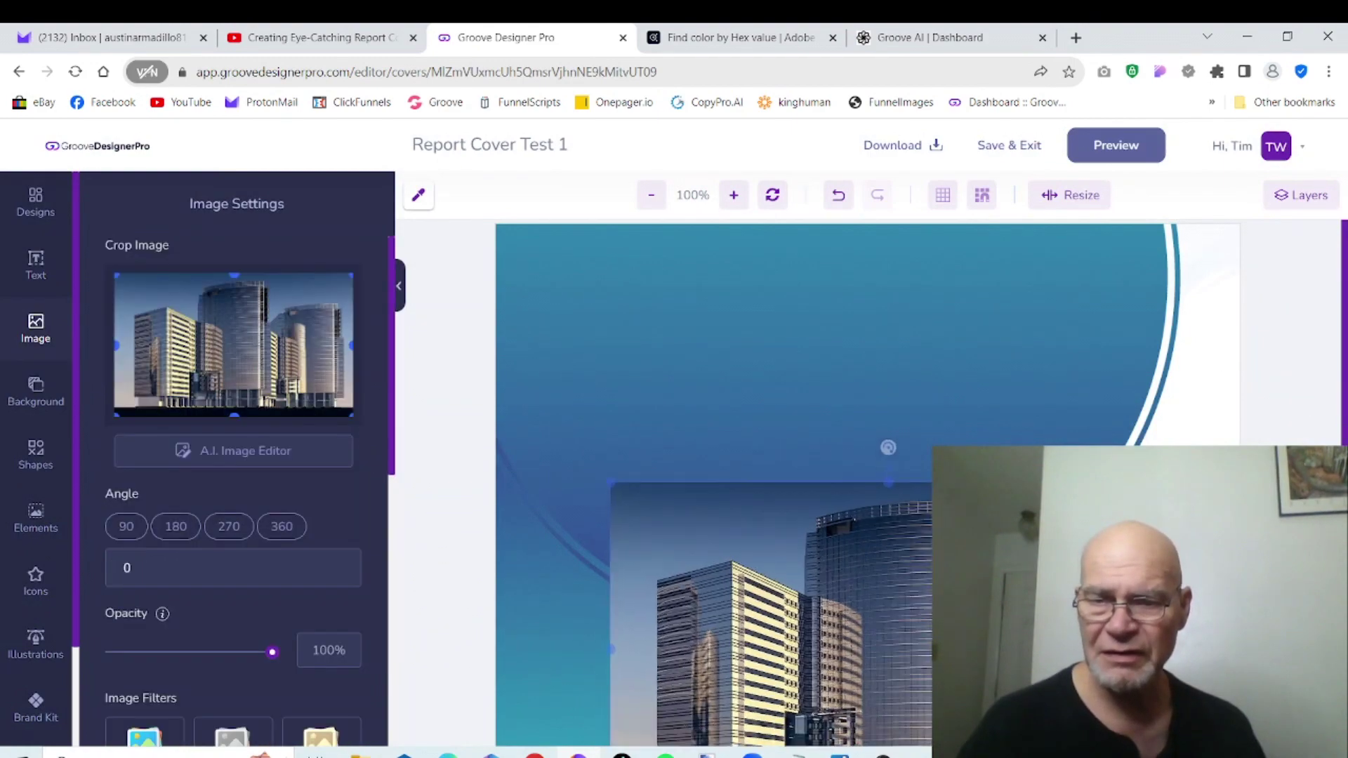
pyautogui.moveTo(969, 583); pyautogui.dragTo(908, 410)
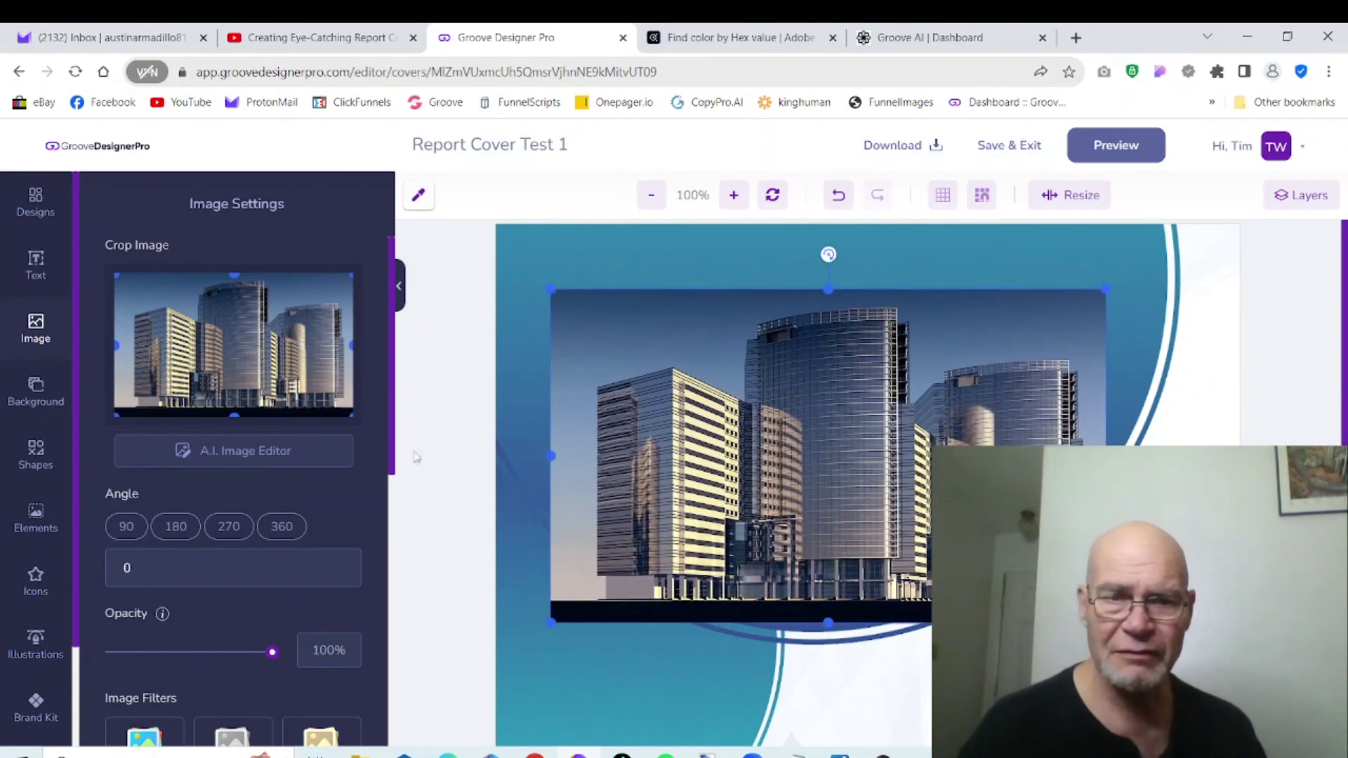
# Step: Turn the office towers photo into a circle image
pyautogui.scroll(-6, 382, 586)
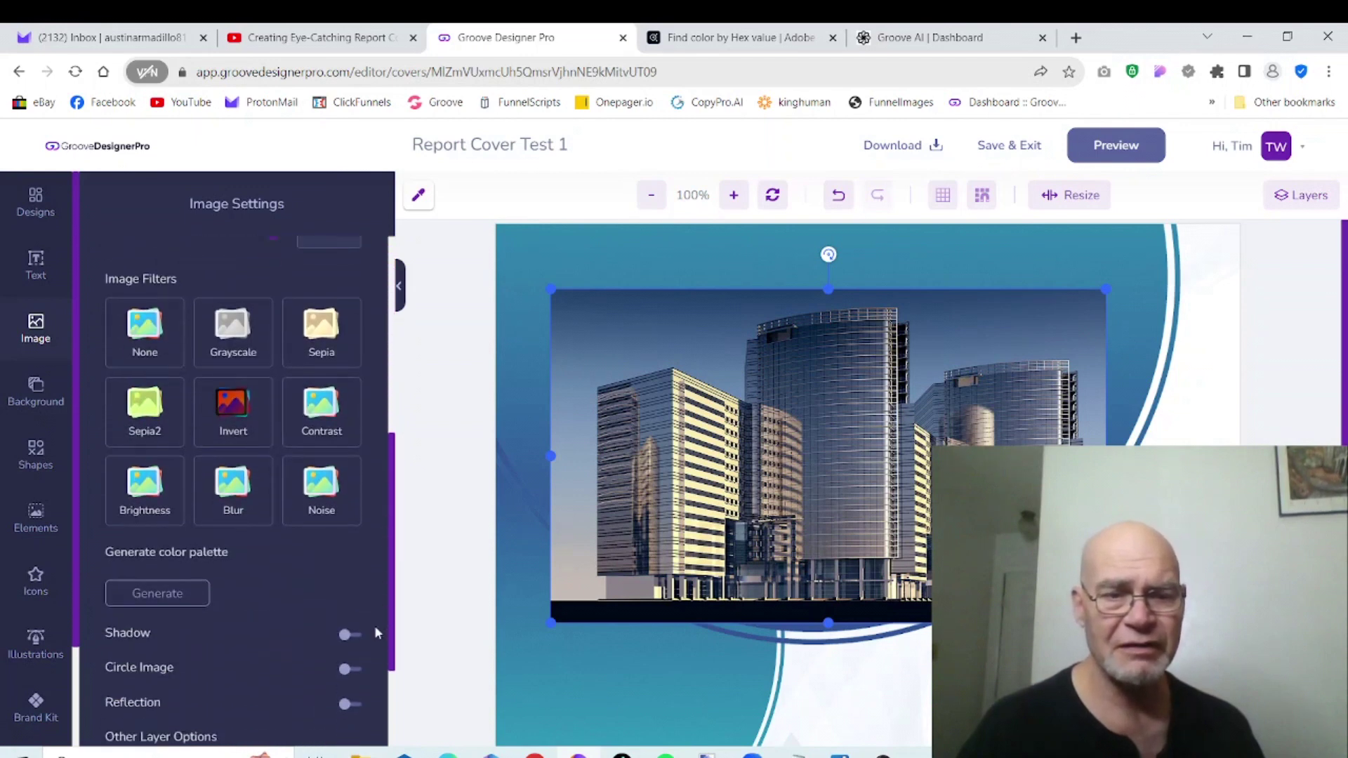
pyautogui.scroll(-2, 373, 653)
pyautogui.click(351, 511)
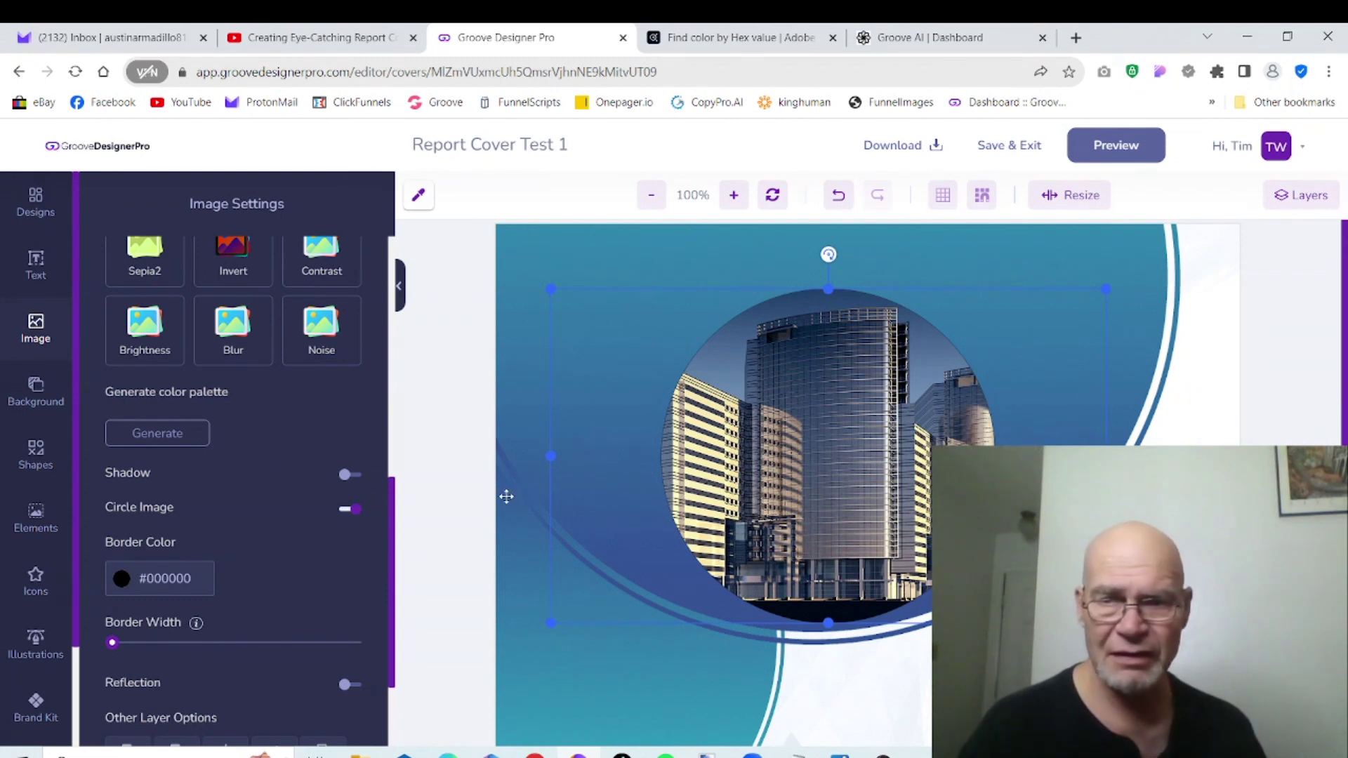
pyautogui.scroll(1, 507, 497)
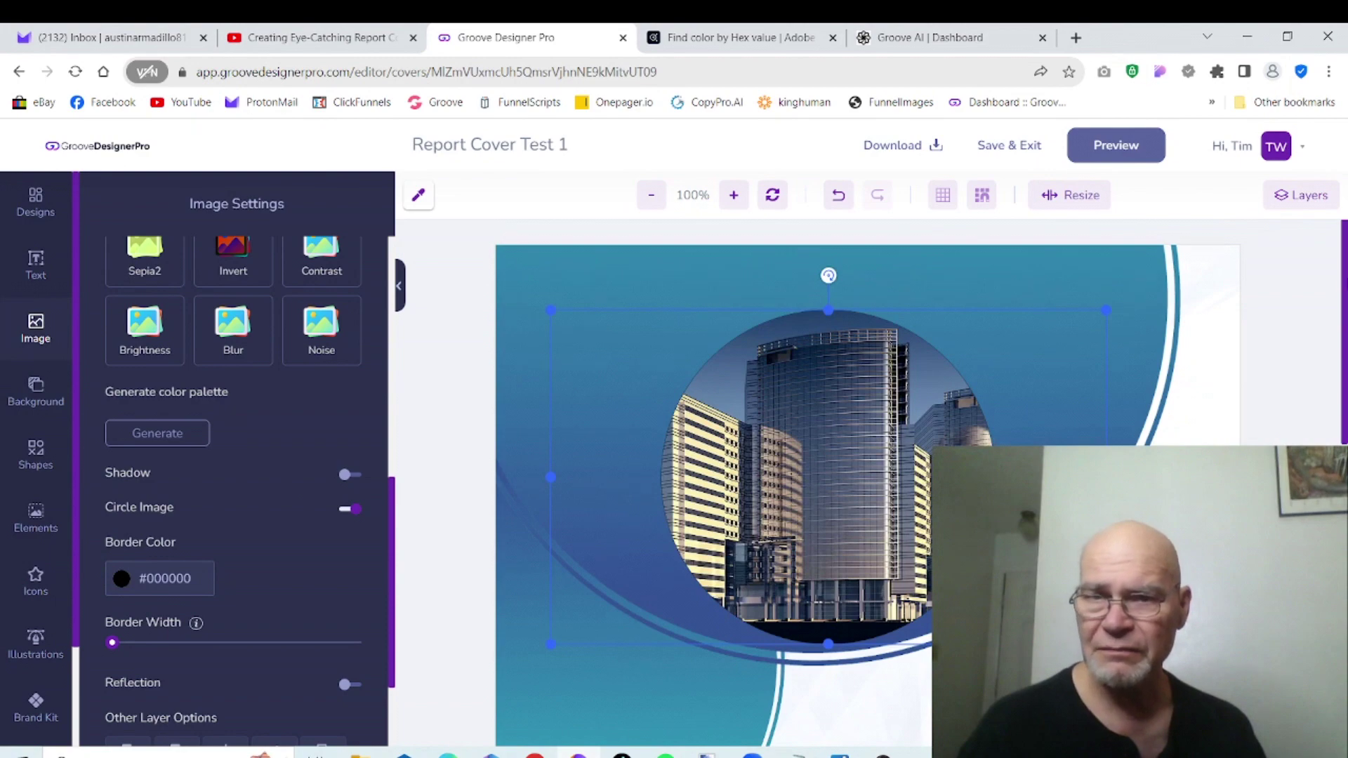
# Step: Enlarge the round office towers photo and reposition it until it nearly fills the large blue circle on the cover
pyautogui.moveTo(895, 493); pyautogui.dragTo(868, 379)
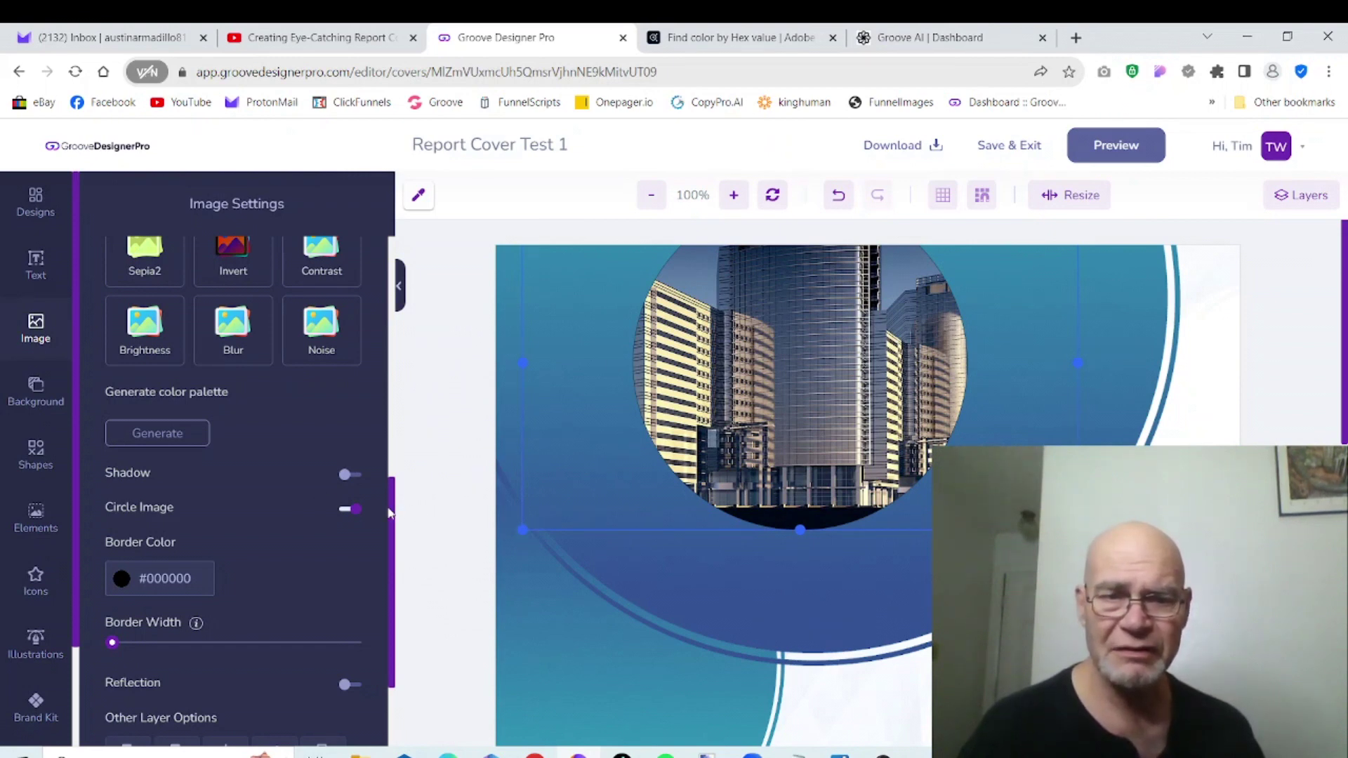
pyautogui.moveTo(389, 514); pyautogui.dragTo(364, 168)
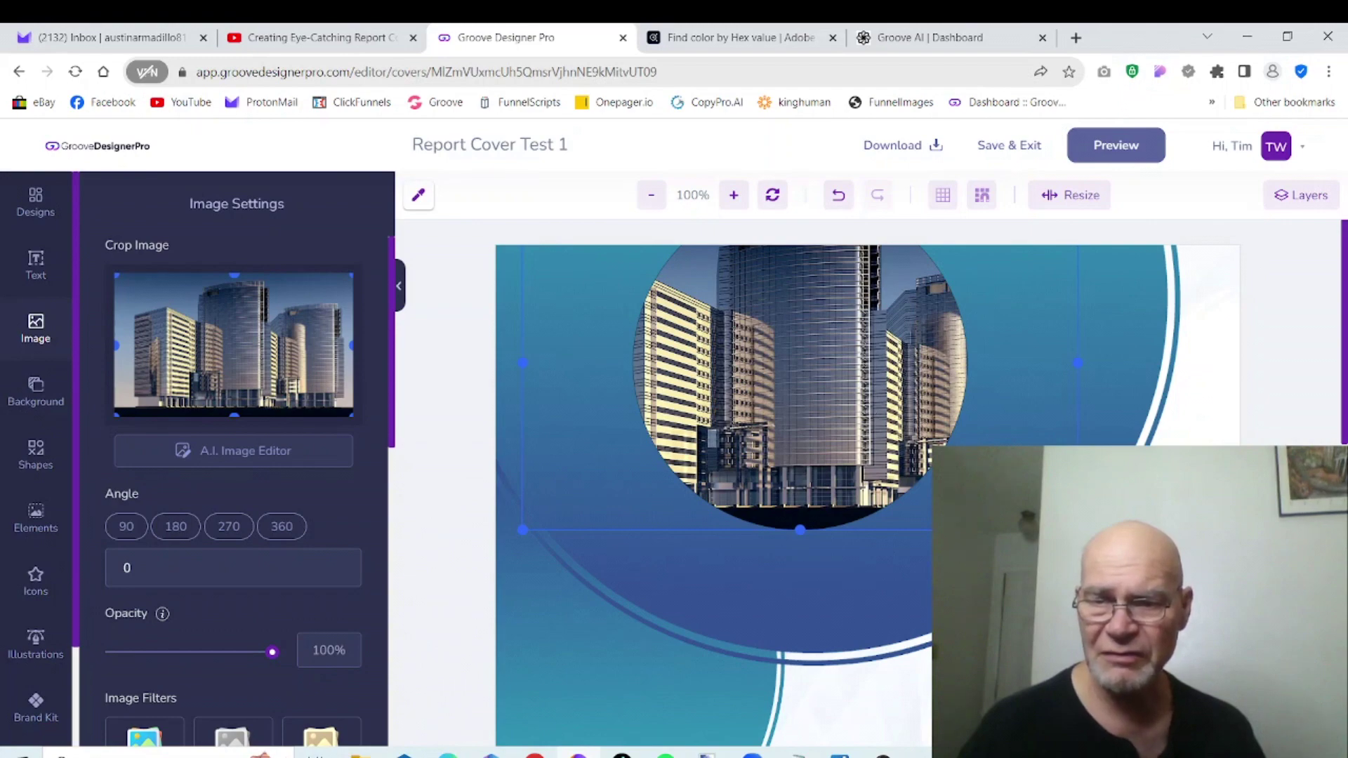
pyautogui.moveTo(1078, 530); pyautogui.dragTo(1254, 671)
pyautogui.moveTo(1019, 566); pyautogui.dragTo(921, 453)
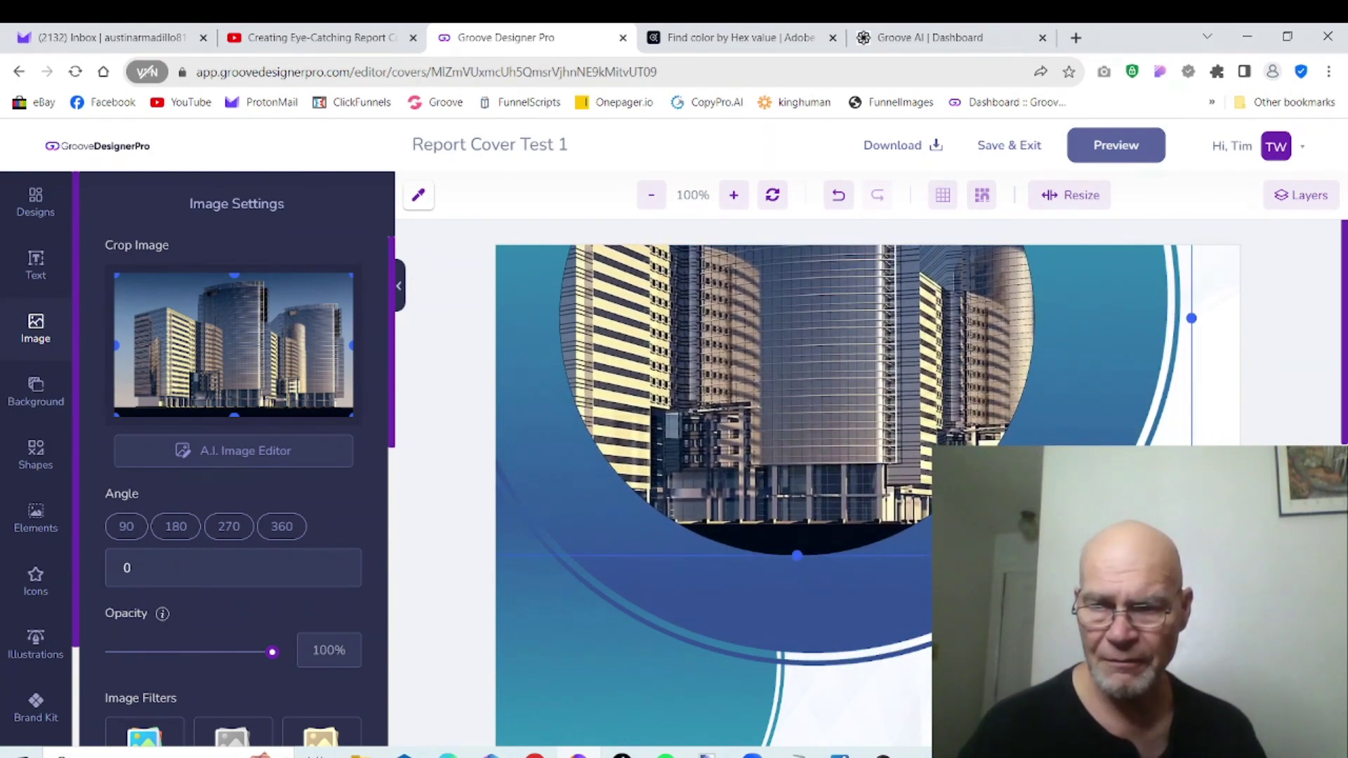
pyautogui.moveTo(1192, 555); pyautogui.dragTo(1238, 584)
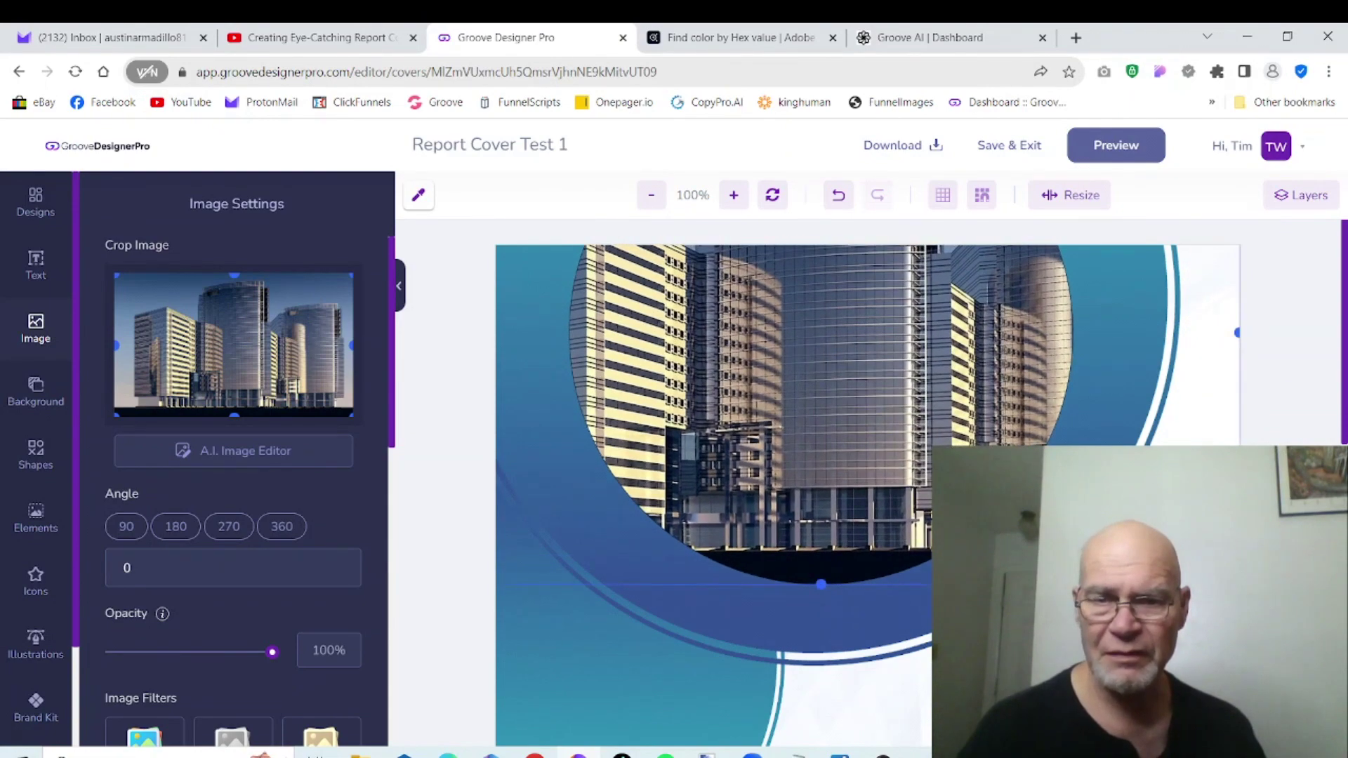
pyautogui.moveTo(1018, 533); pyautogui.dragTo(1003, 570)
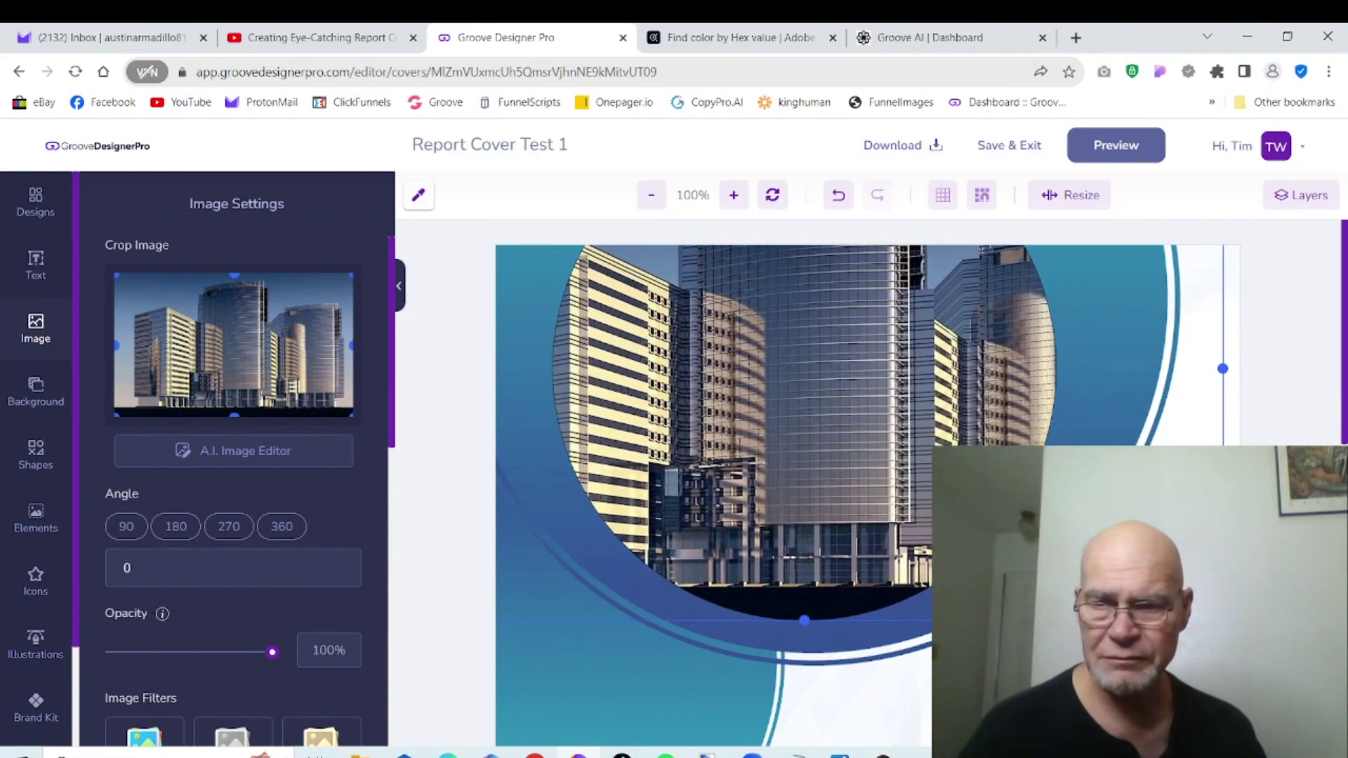
pyautogui.moveTo(1222, 621); pyautogui.dragTo(1345, 718)
pyautogui.moveTo(913, 547); pyautogui.dragTo(826, 452)
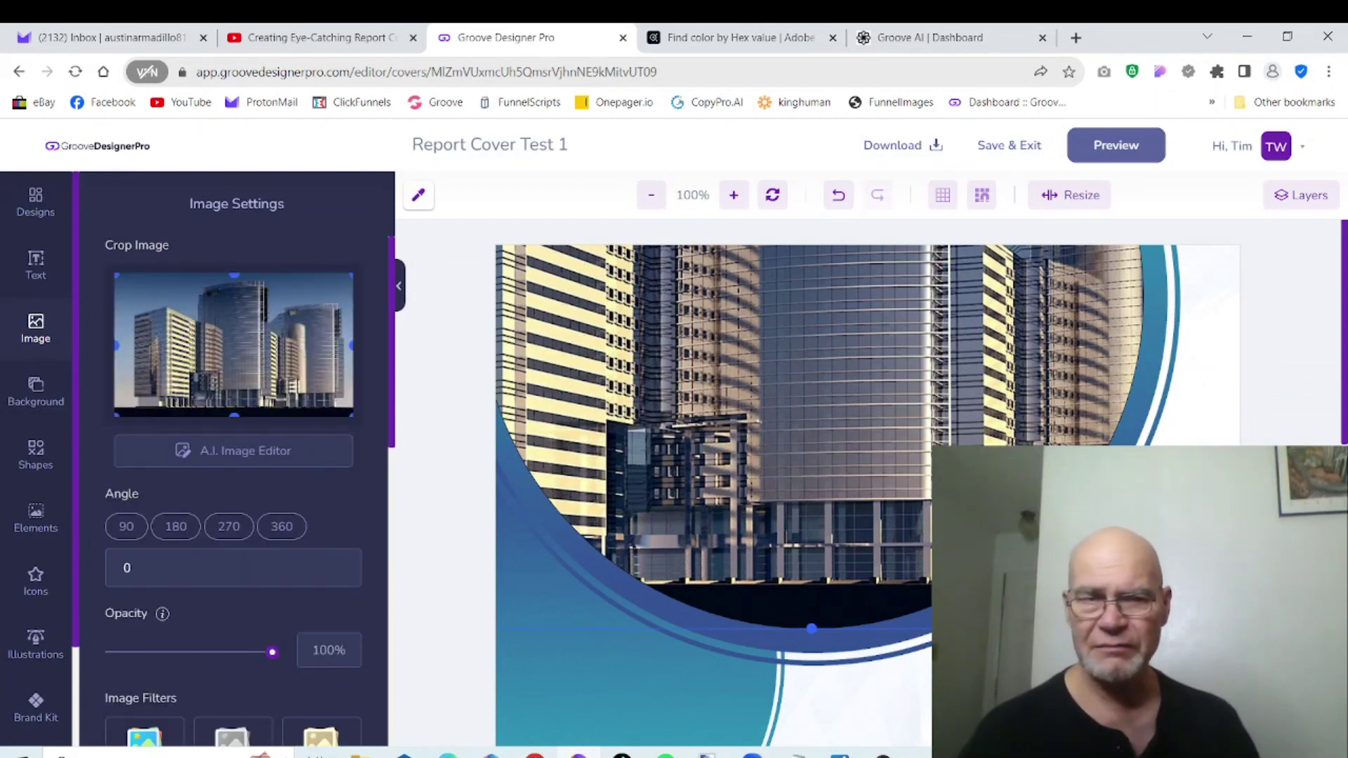
# Step: Try the Sepia2 filter on the office towers photo
pyautogui.click(901, 634)
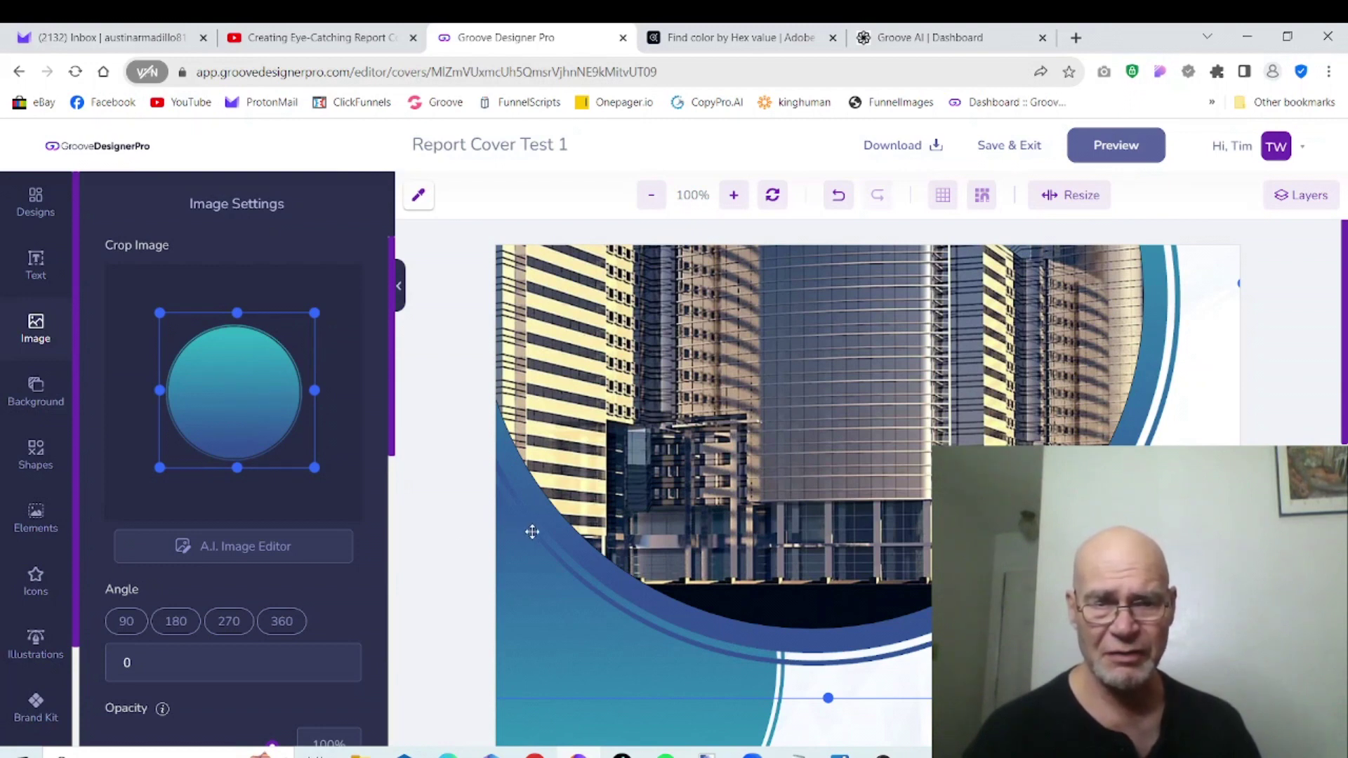
pyautogui.click(557, 531)
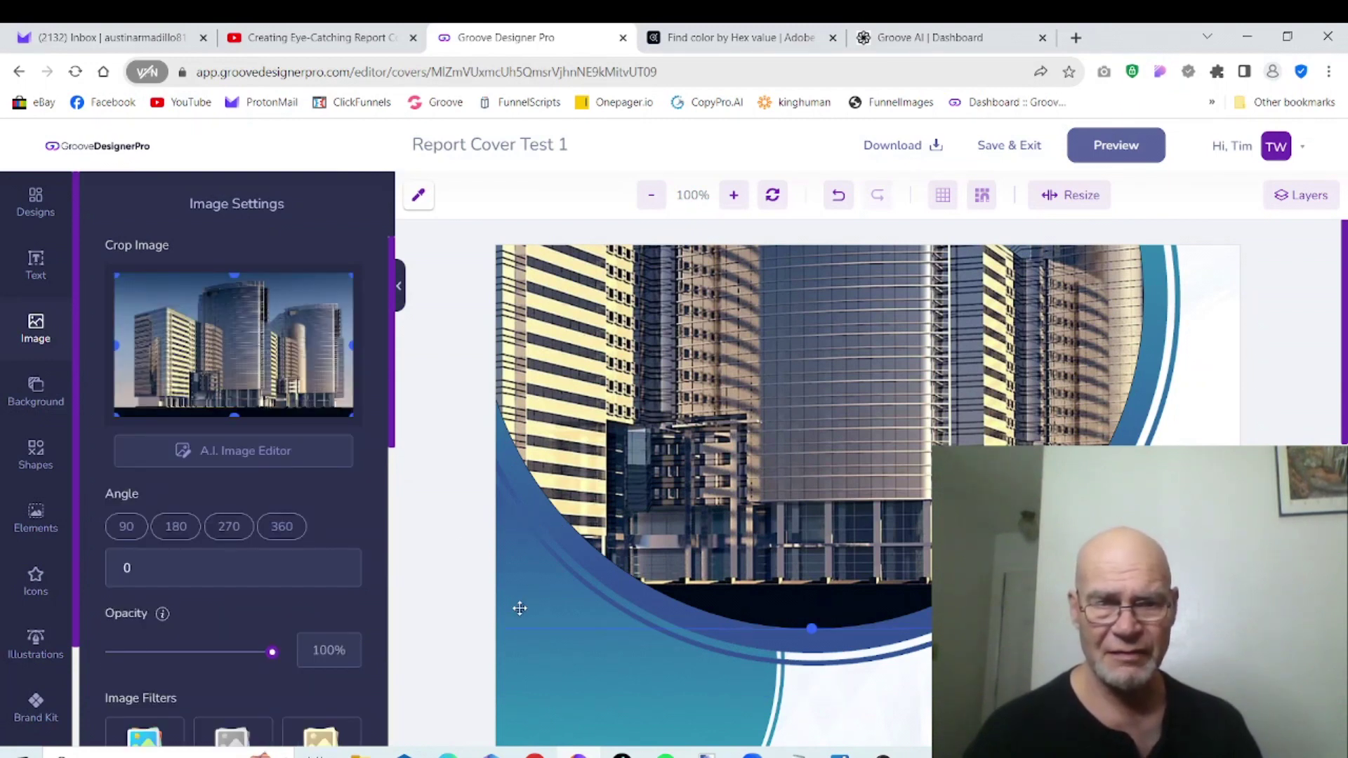
pyautogui.click(550, 680)
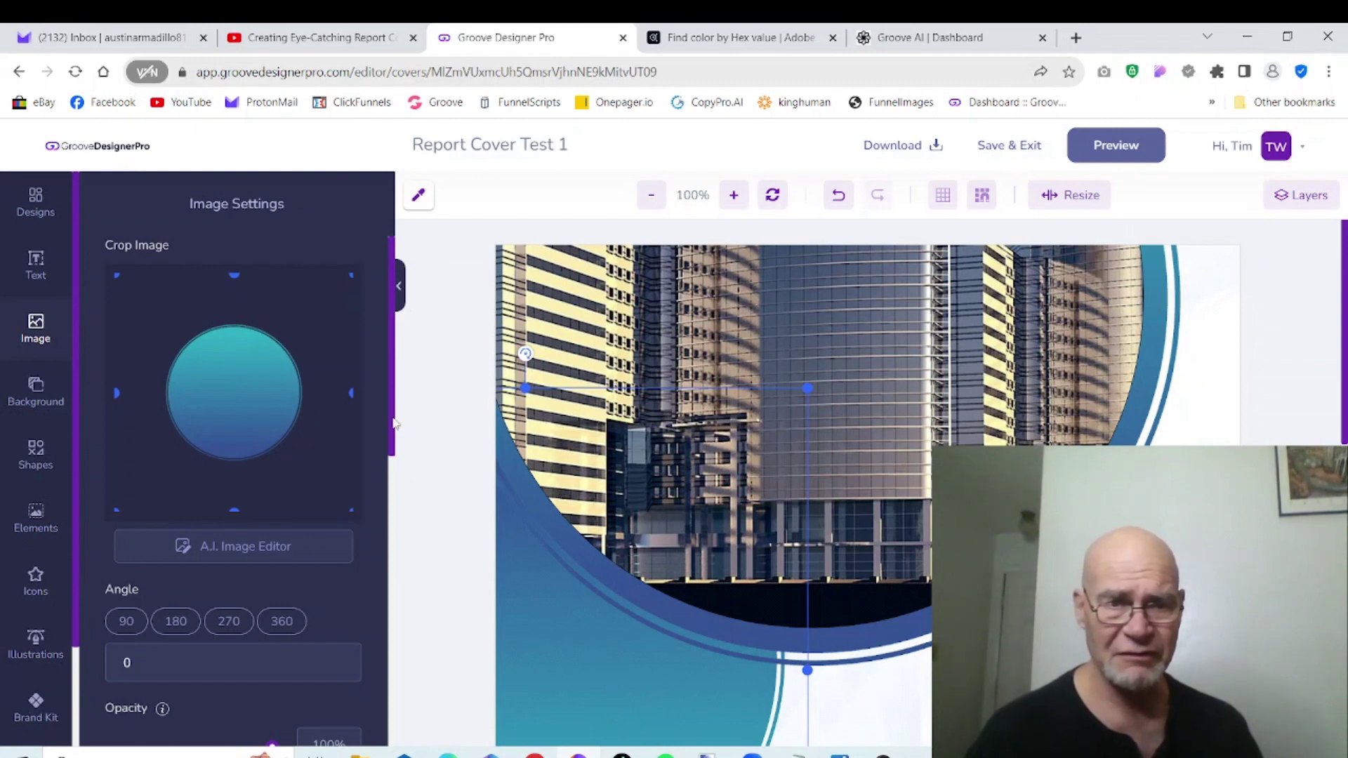
pyautogui.moveTo(394, 424); pyautogui.dragTo(394, 599)
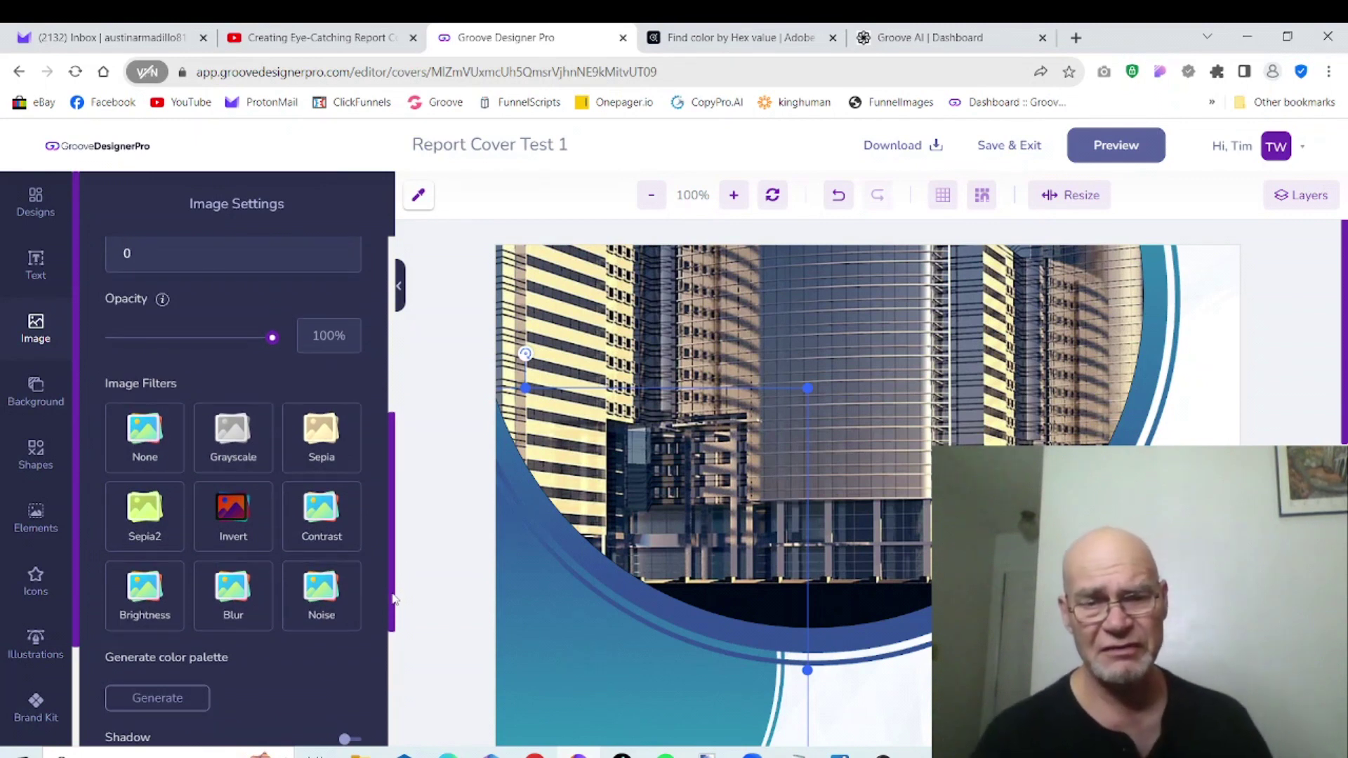
pyautogui.moveTo(808, 671); pyautogui.dragTo(811, 627)
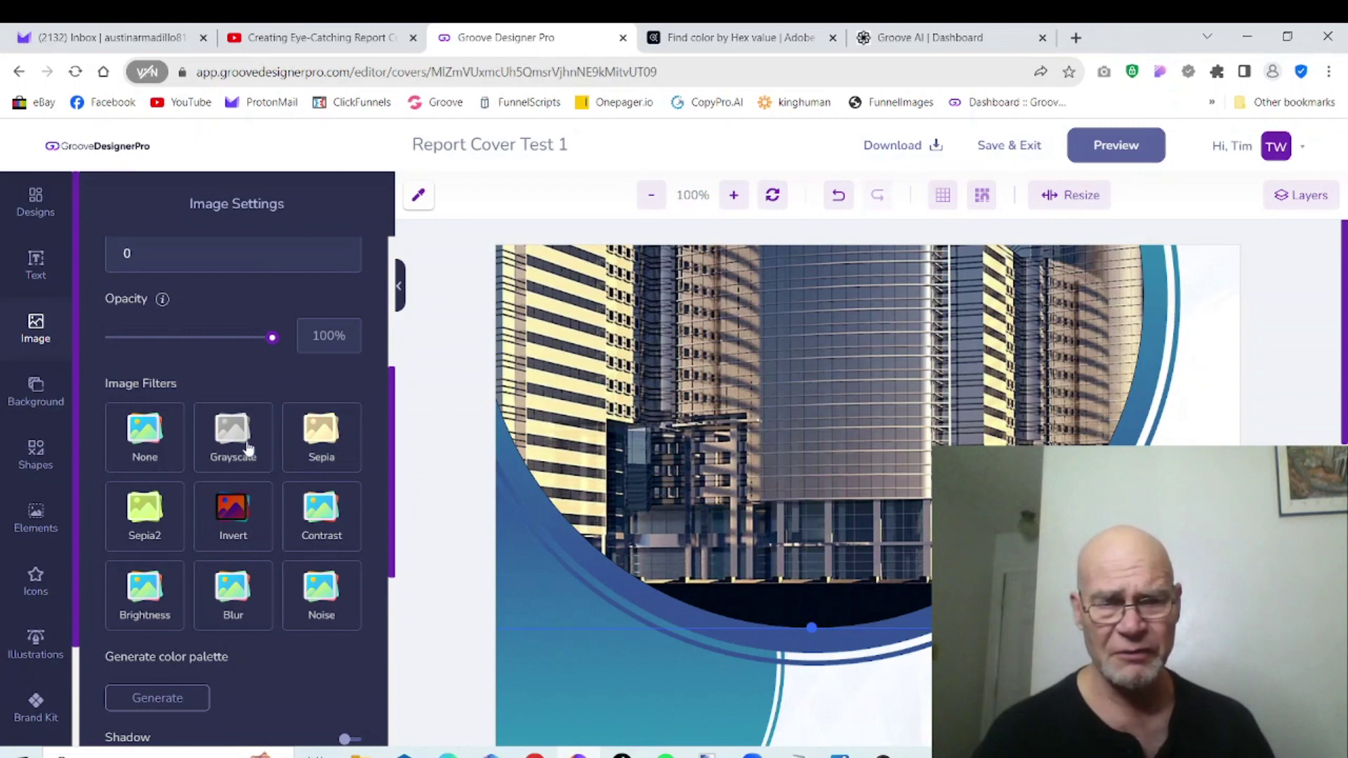
pyautogui.click(145, 512)
pyautogui.click(144, 512)
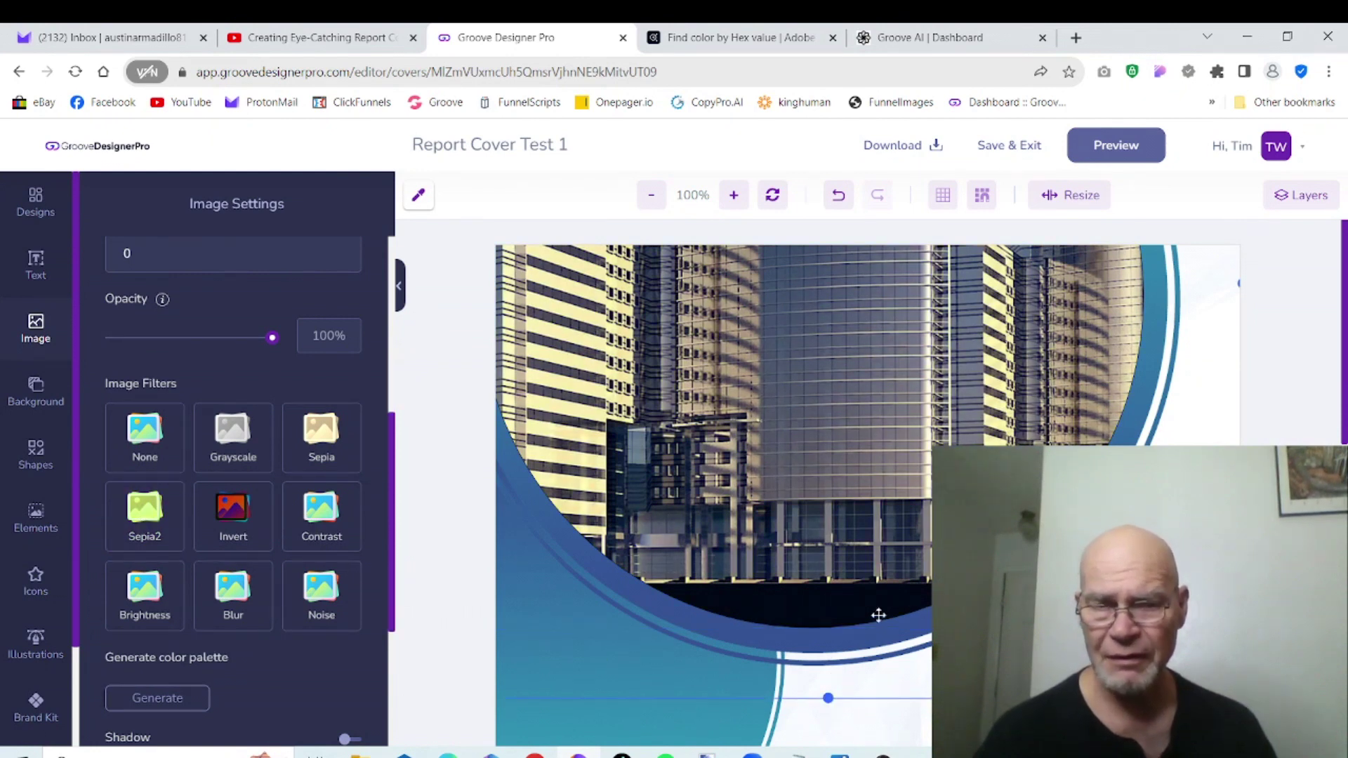
# Step: Apply the Invert filter to the large blue circle behind the photo and to the smaller circle below it
pyautogui.click(248, 518)
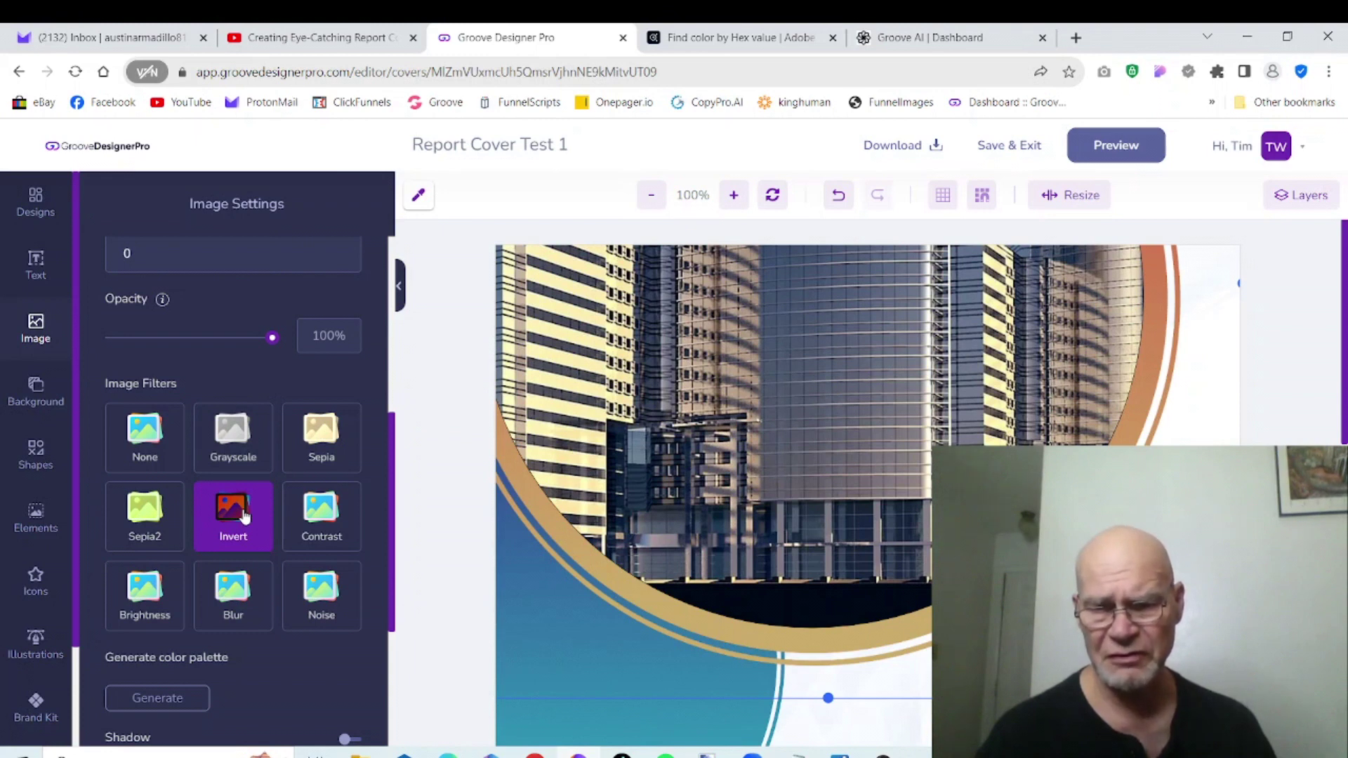
pyautogui.click(633, 721)
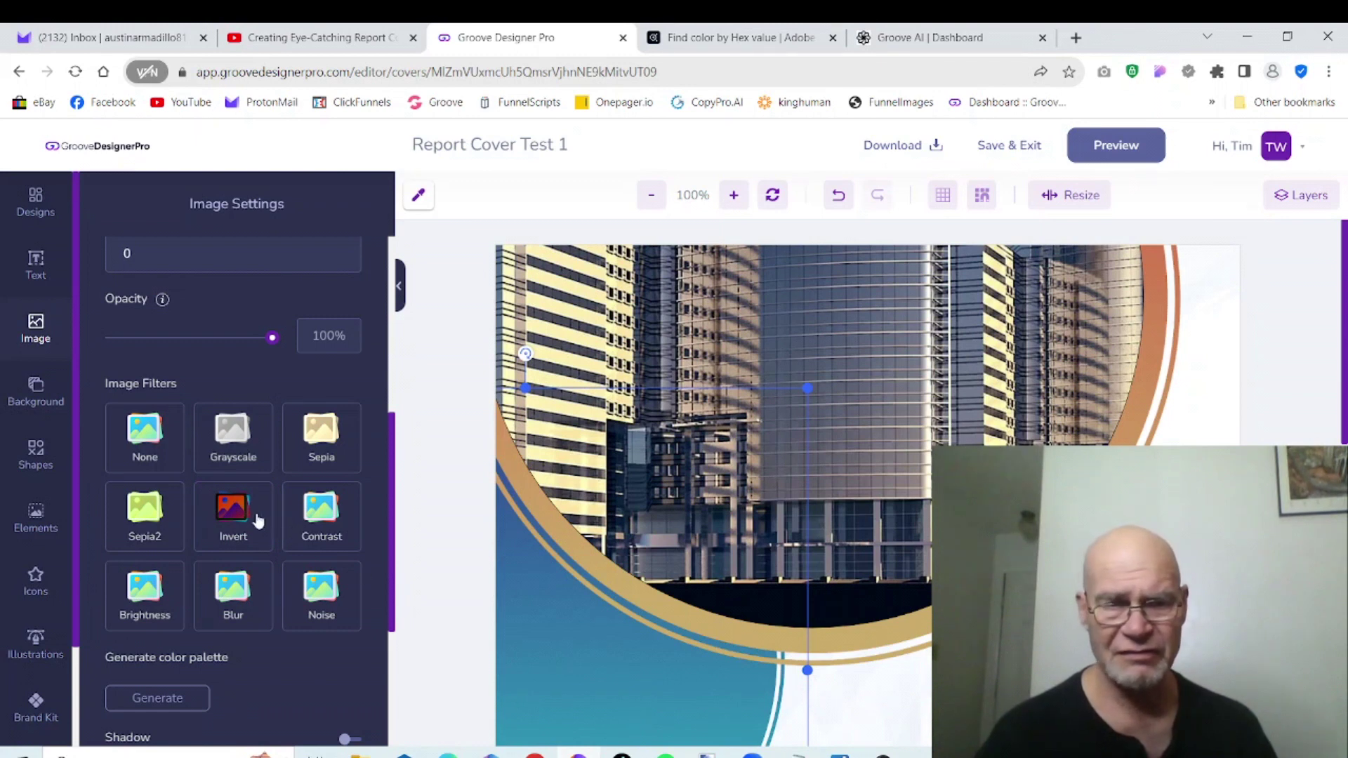
pyautogui.click(235, 512)
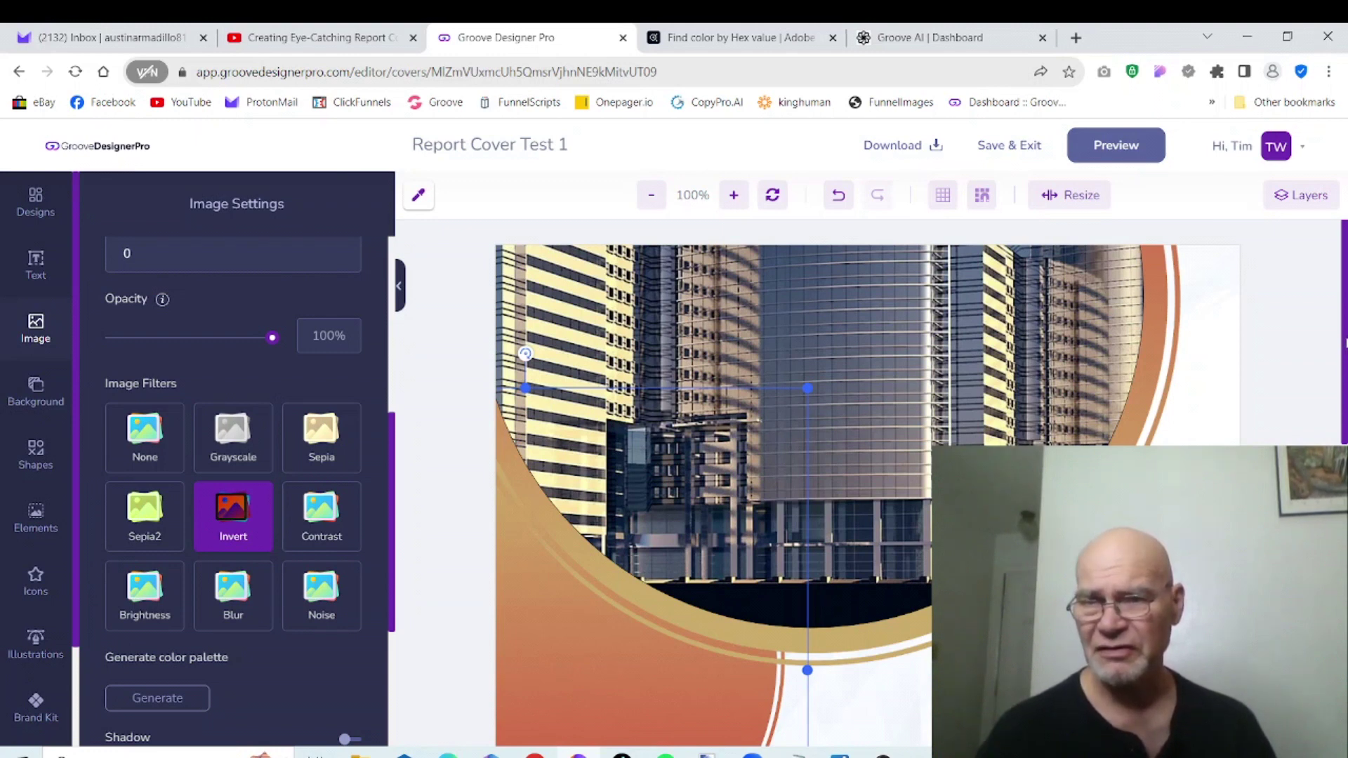
# Step: Select the blue band behind the REPORTS text and sample a matching colour from the cover with the eyedropper
pyautogui.moveTo(1344, 344); pyautogui.dragTo(1345, 490)
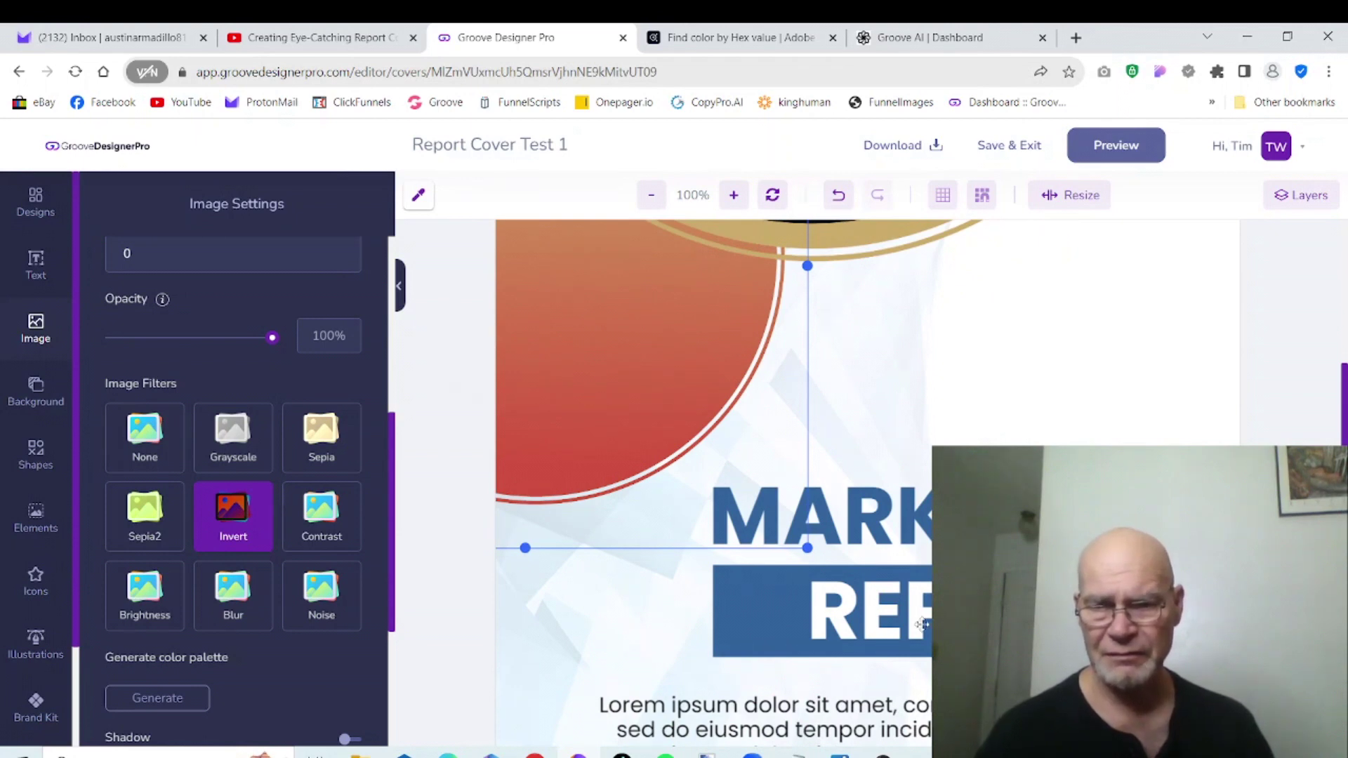
pyautogui.click(754, 612)
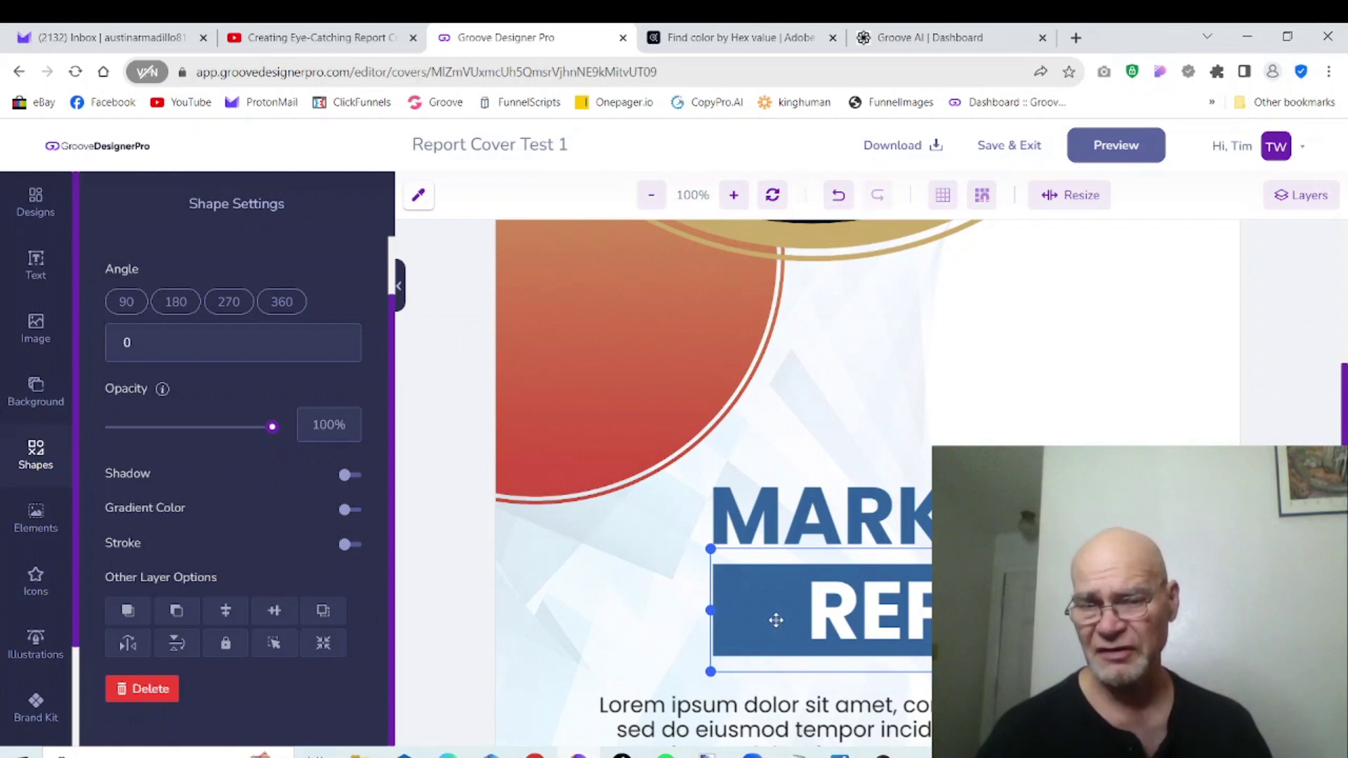
pyautogui.click(837, 623)
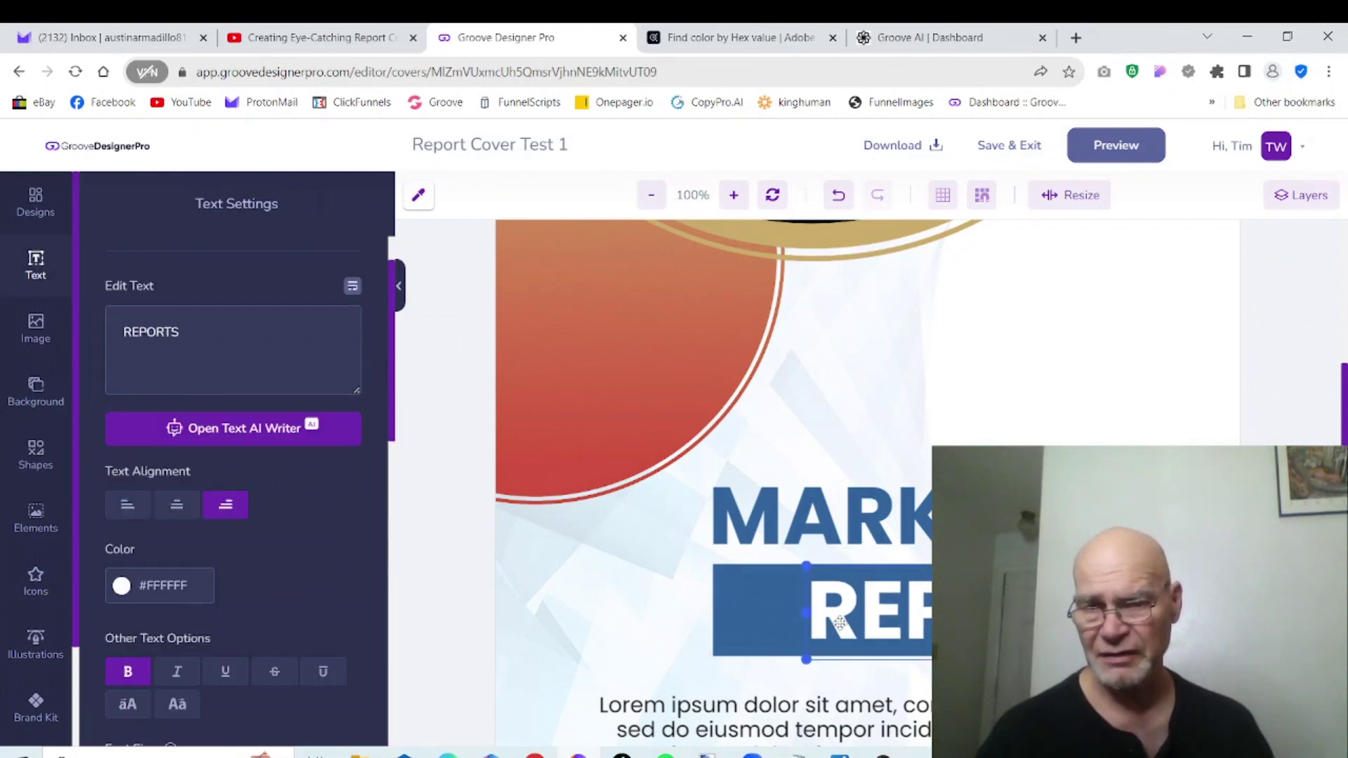
pyautogui.click(759, 618)
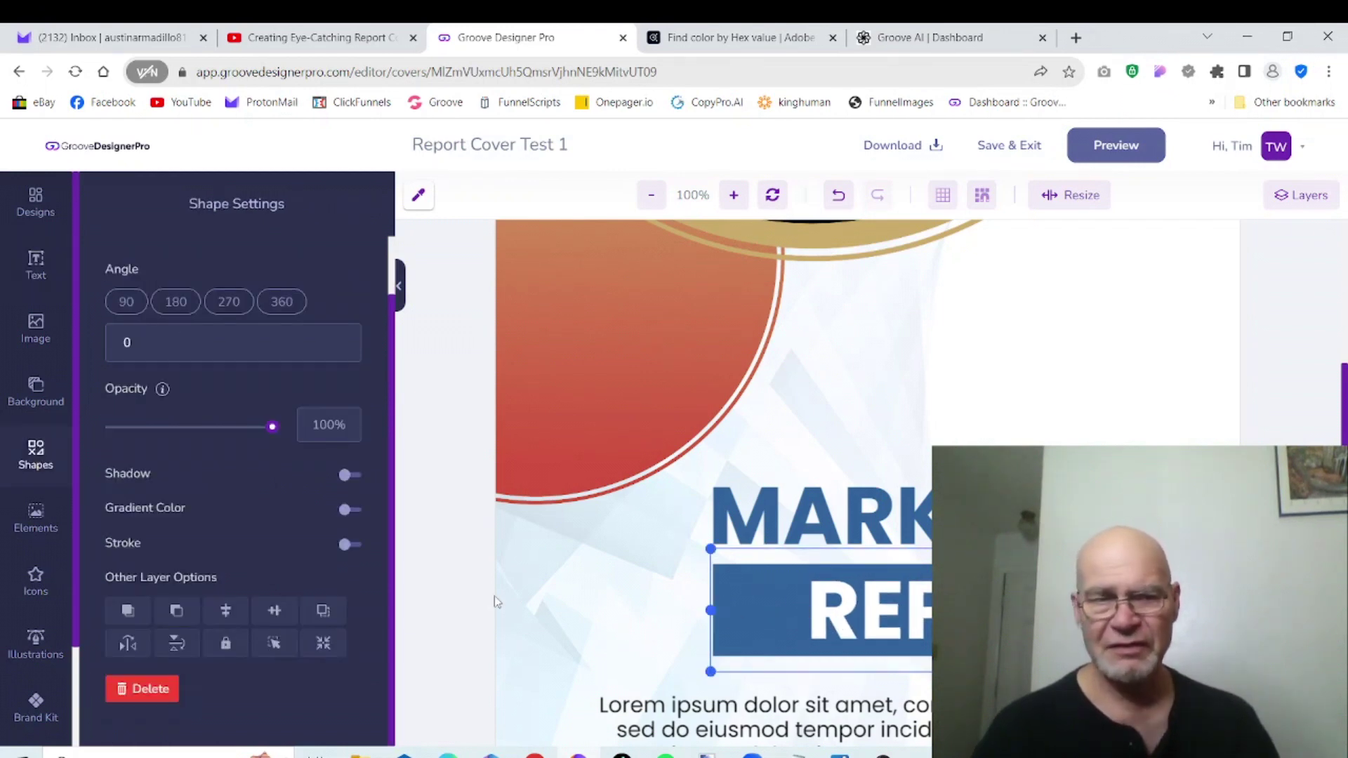
pyautogui.click(419, 196)
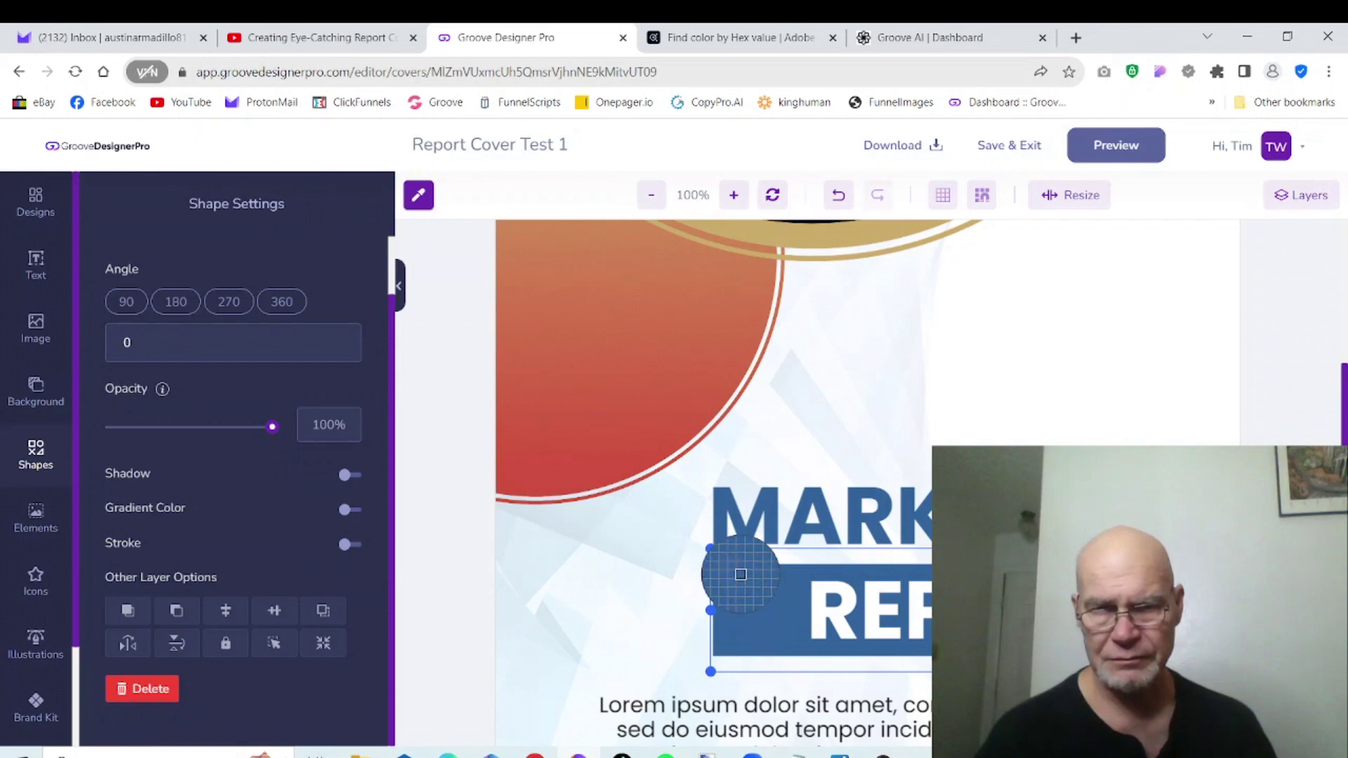
pyautogui.click(675, 398)
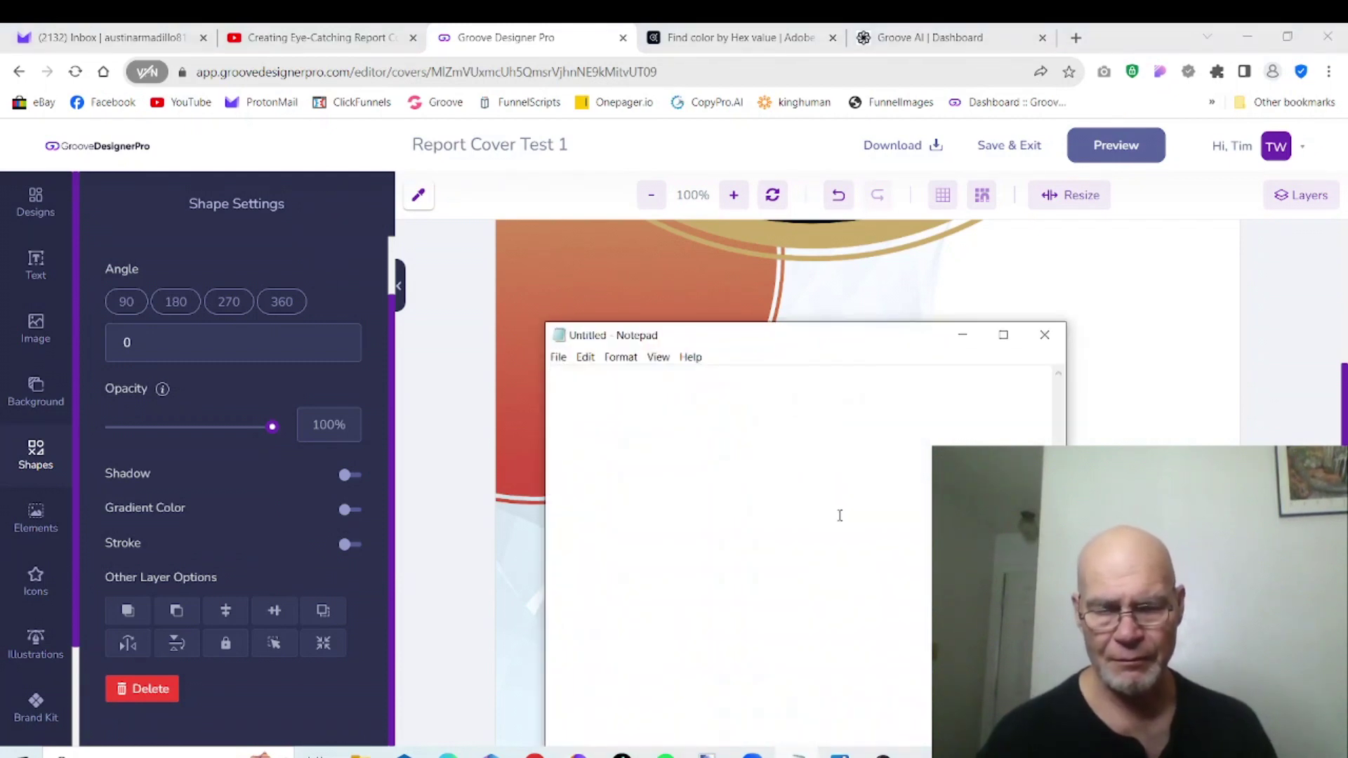
# Step: Write the colour code 981A25 in a blank Notepad document, copy it and return to the cover design
pyautogui.write('981A25')
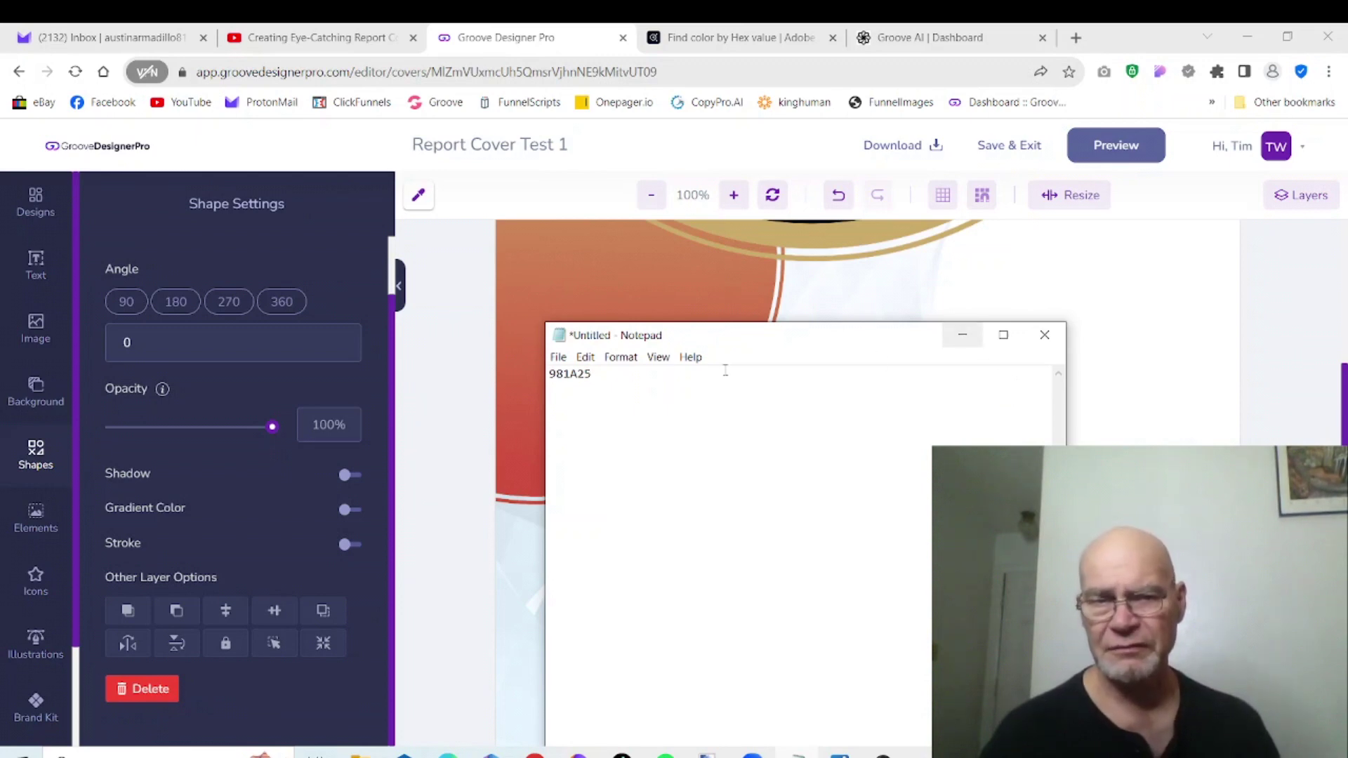
pyautogui.moveTo(649, 373); pyautogui.dragTo(533, 375)
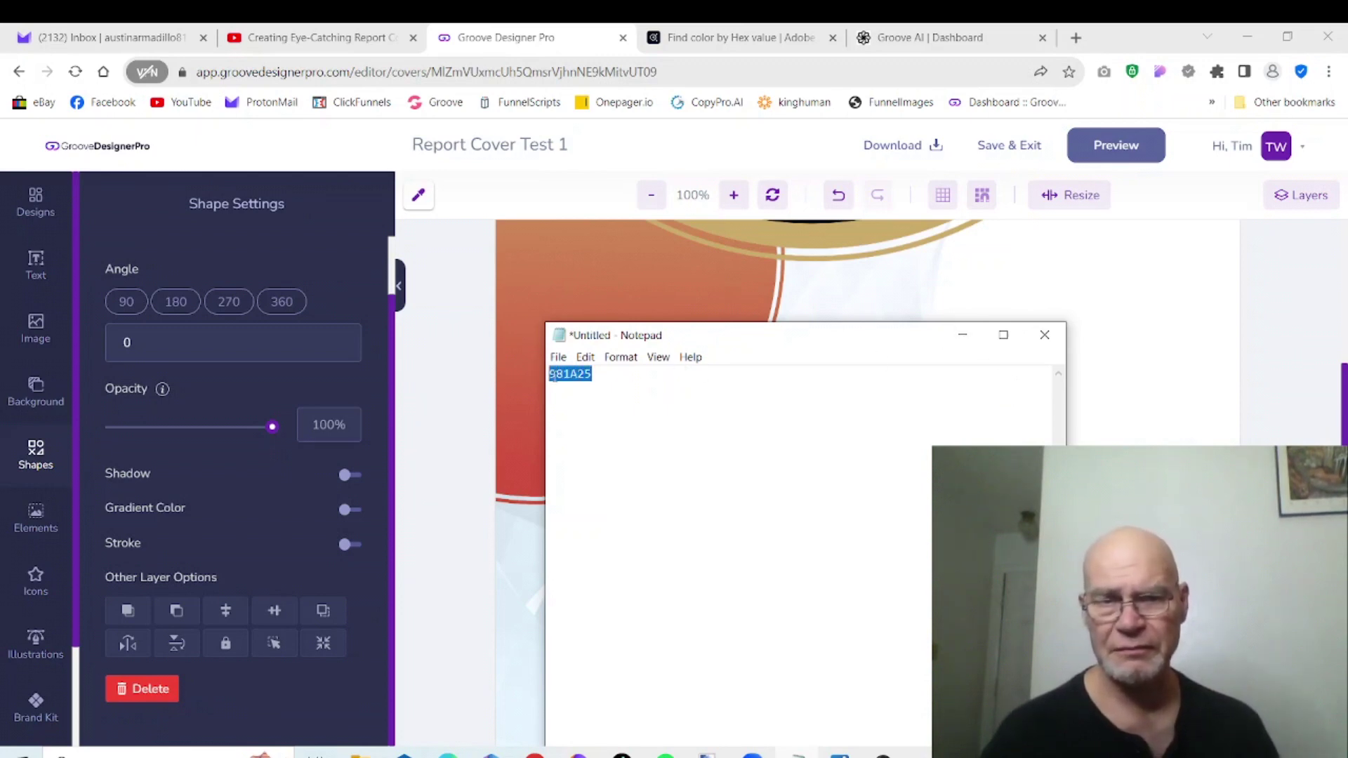
pyautogui.rightClick(556, 380)
pyautogui.click(603, 426)
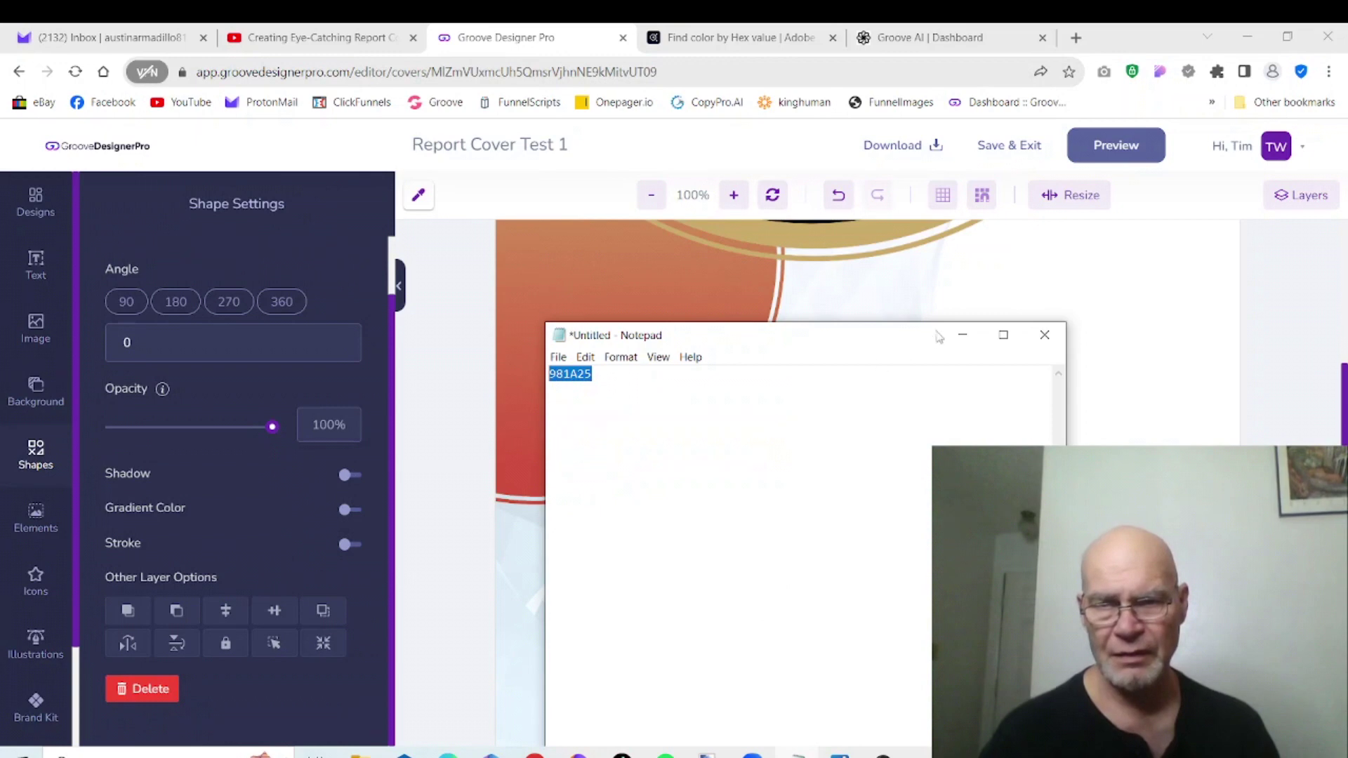
pyautogui.click(961, 336)
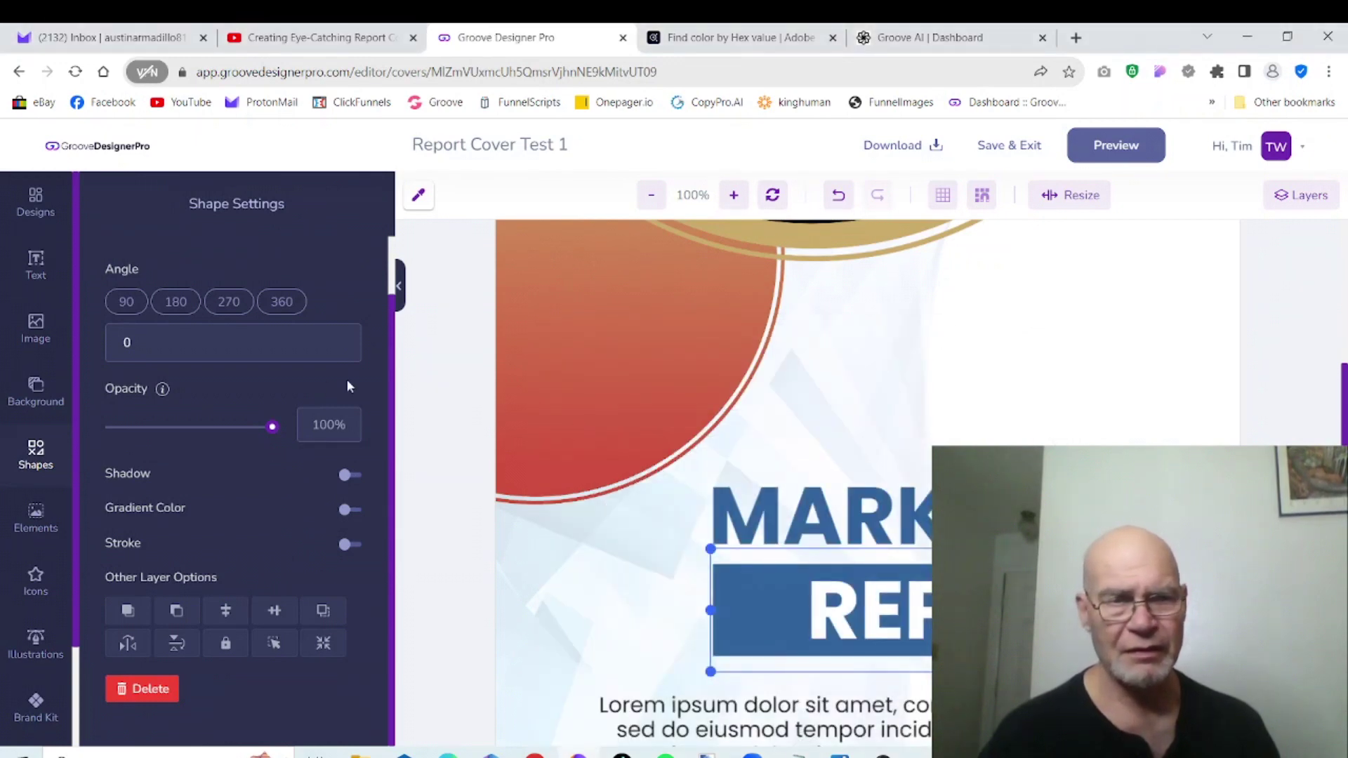
# Step: Set the colour of the band behind the REPORTS text to #981A25
pyautogui.click(529, 447)
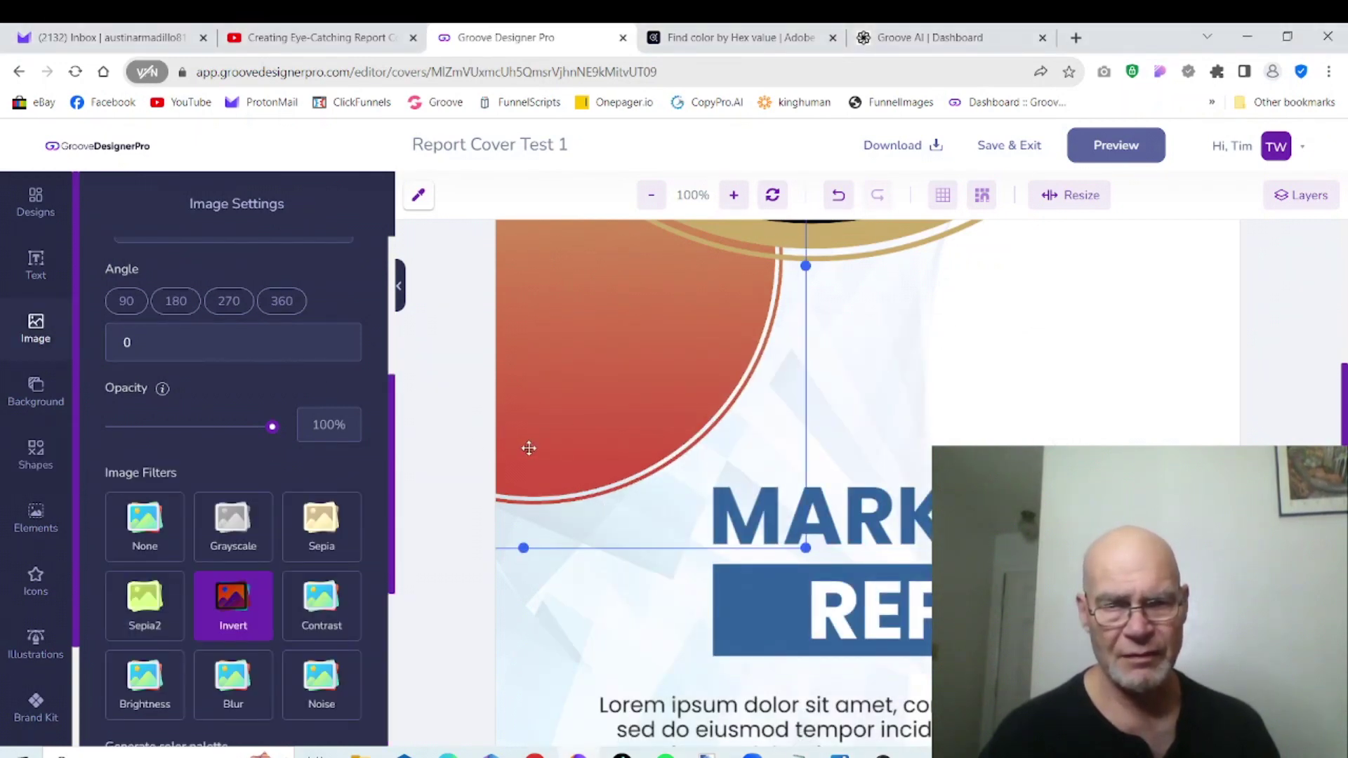
pyautogui.click(729, 613)
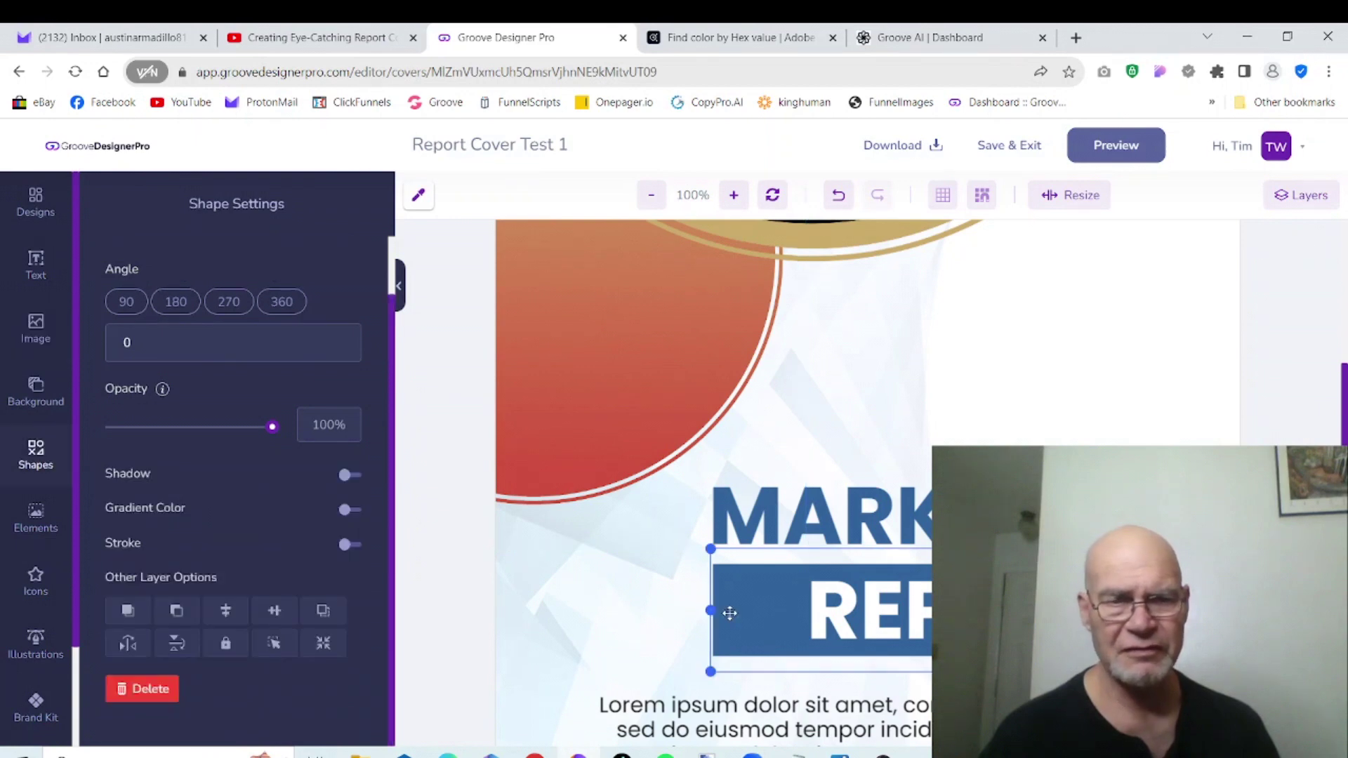
pyautogui.scroll(1, 386, 269)
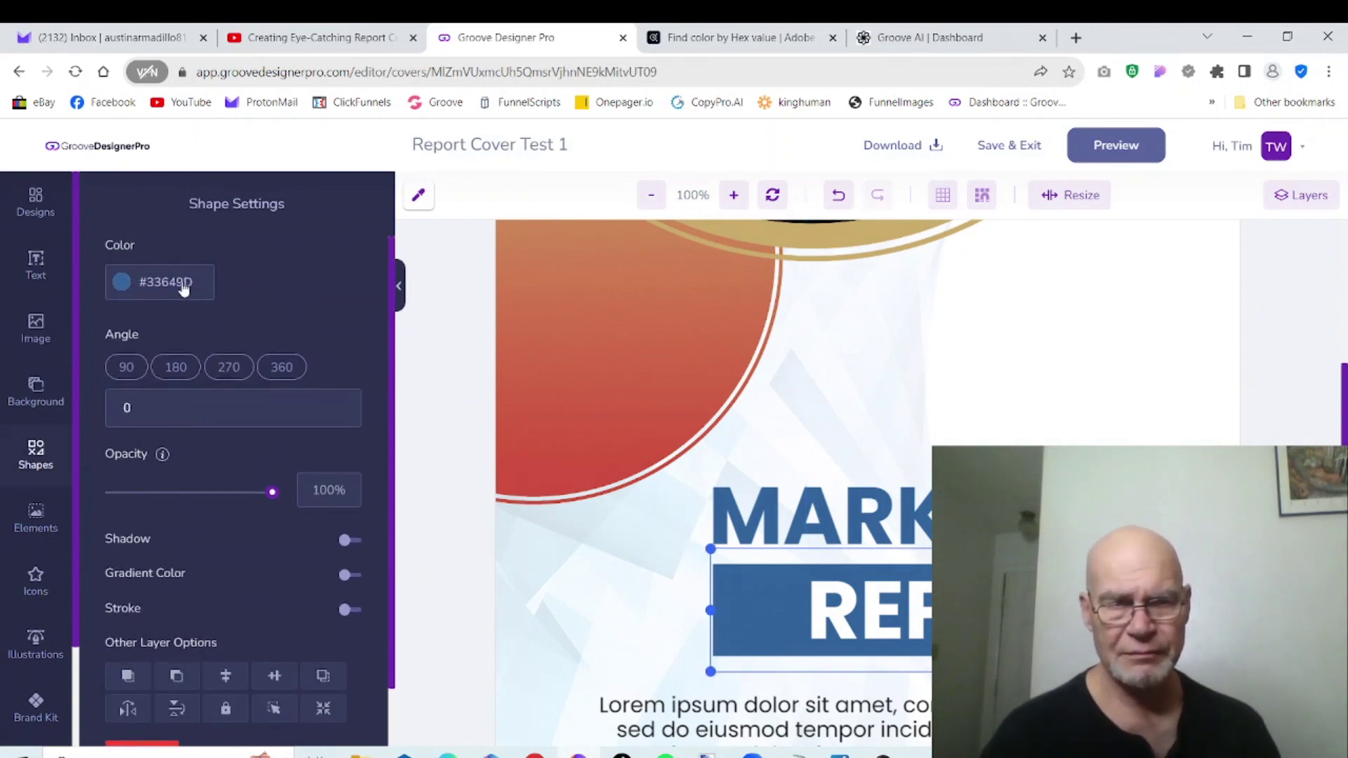
pyautogui.click(194, 285)
pyautogui.press('BackSpace')
pyautogui.press('BackSpace')
pyautogui.press('BackSpace')
pyautogui.press('BackSpace')
pyautogui.press('BackSpace')
pyautogui.press('BackSpace')
pyautogui.press('BackSpace')
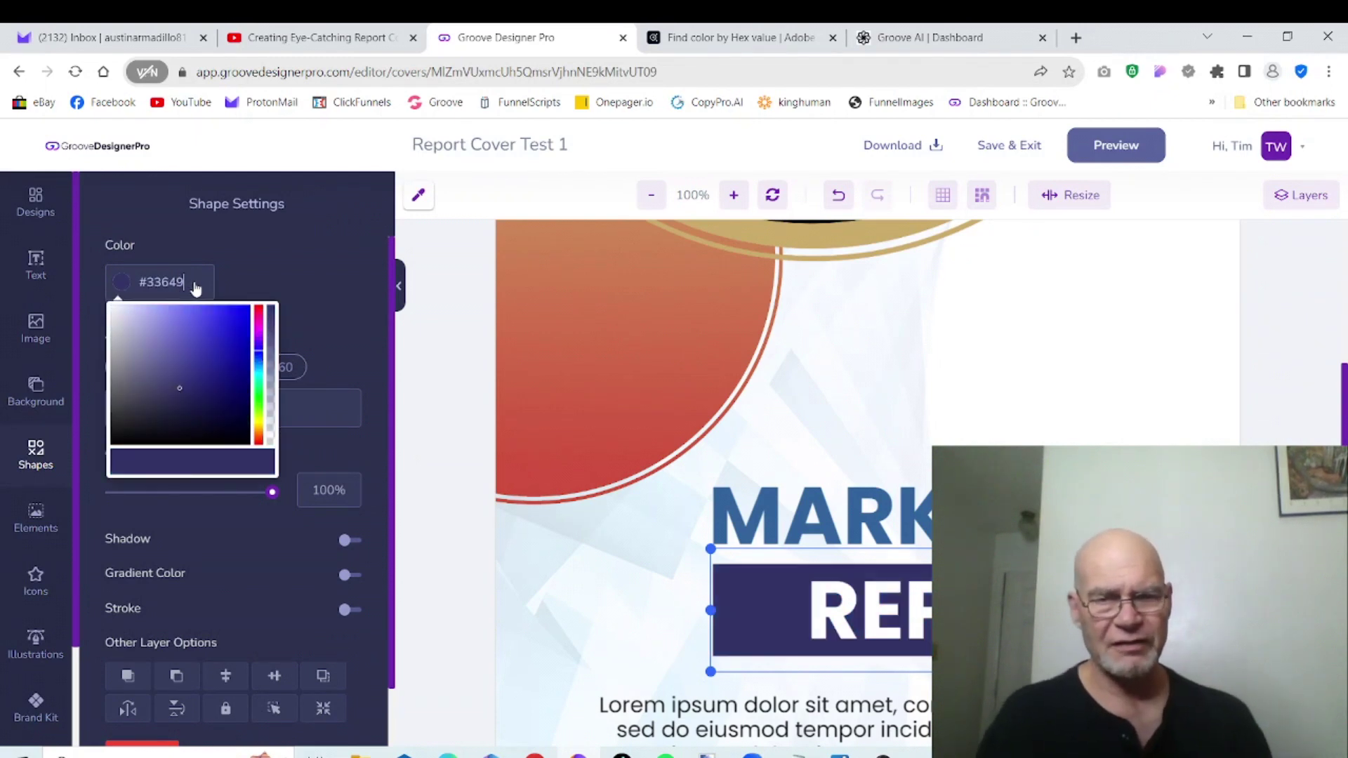
pyautogui.hotkey('ctrl', 'v')
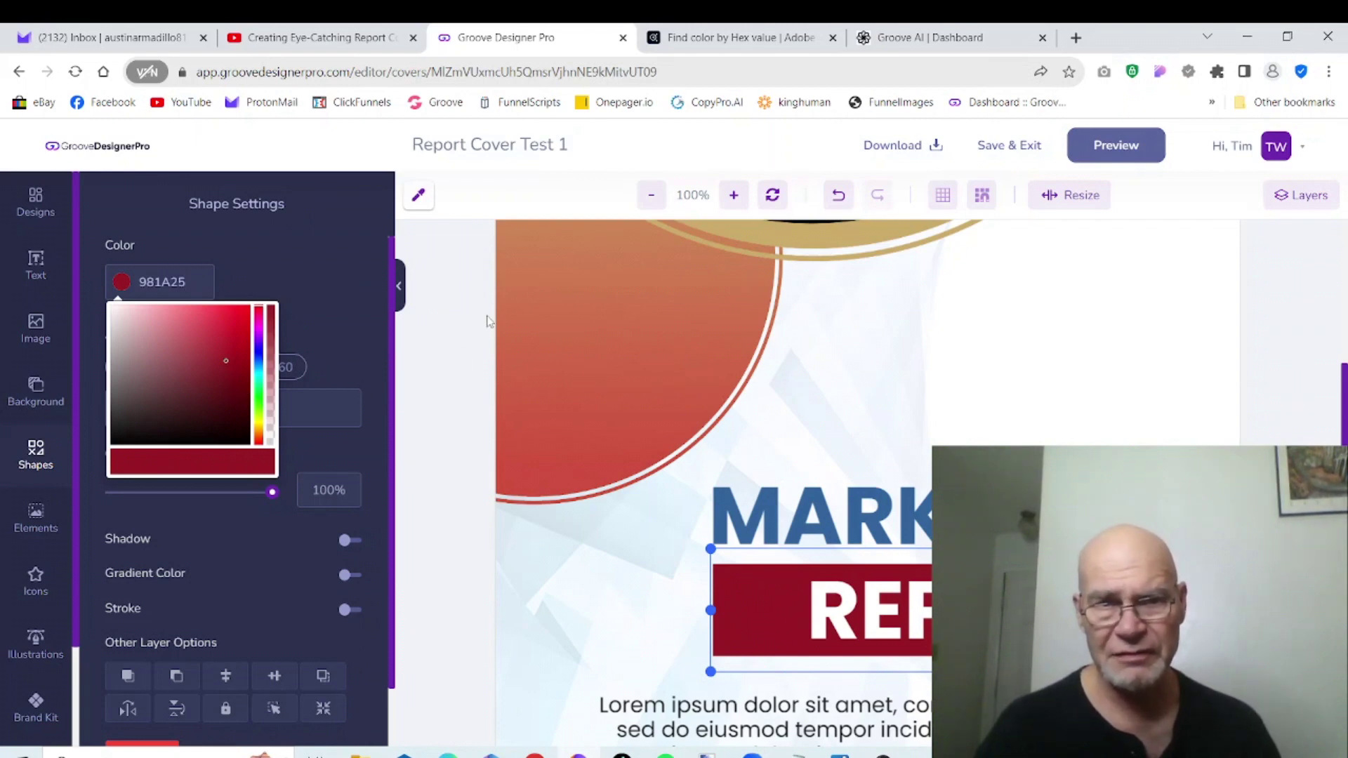
pyautogui.click(419, 195)
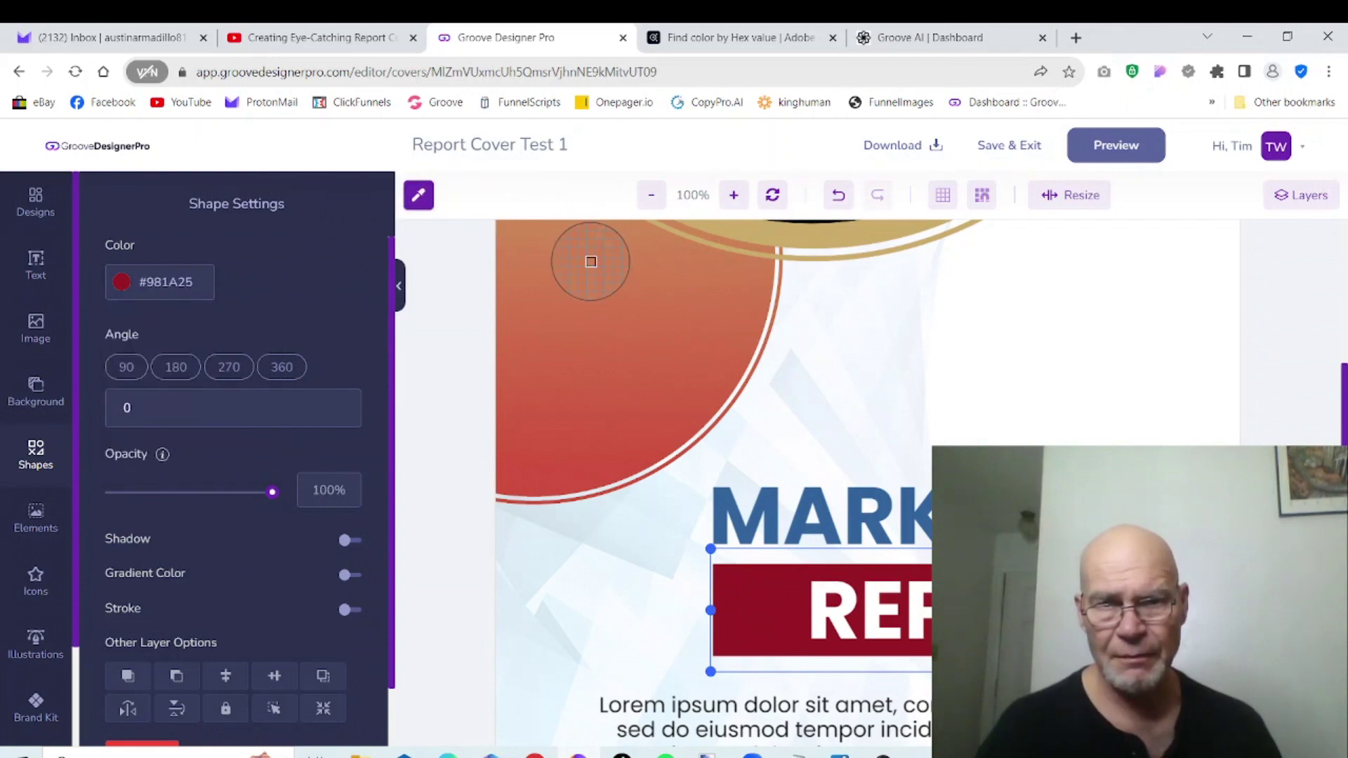
pyautogui.press('Escape')
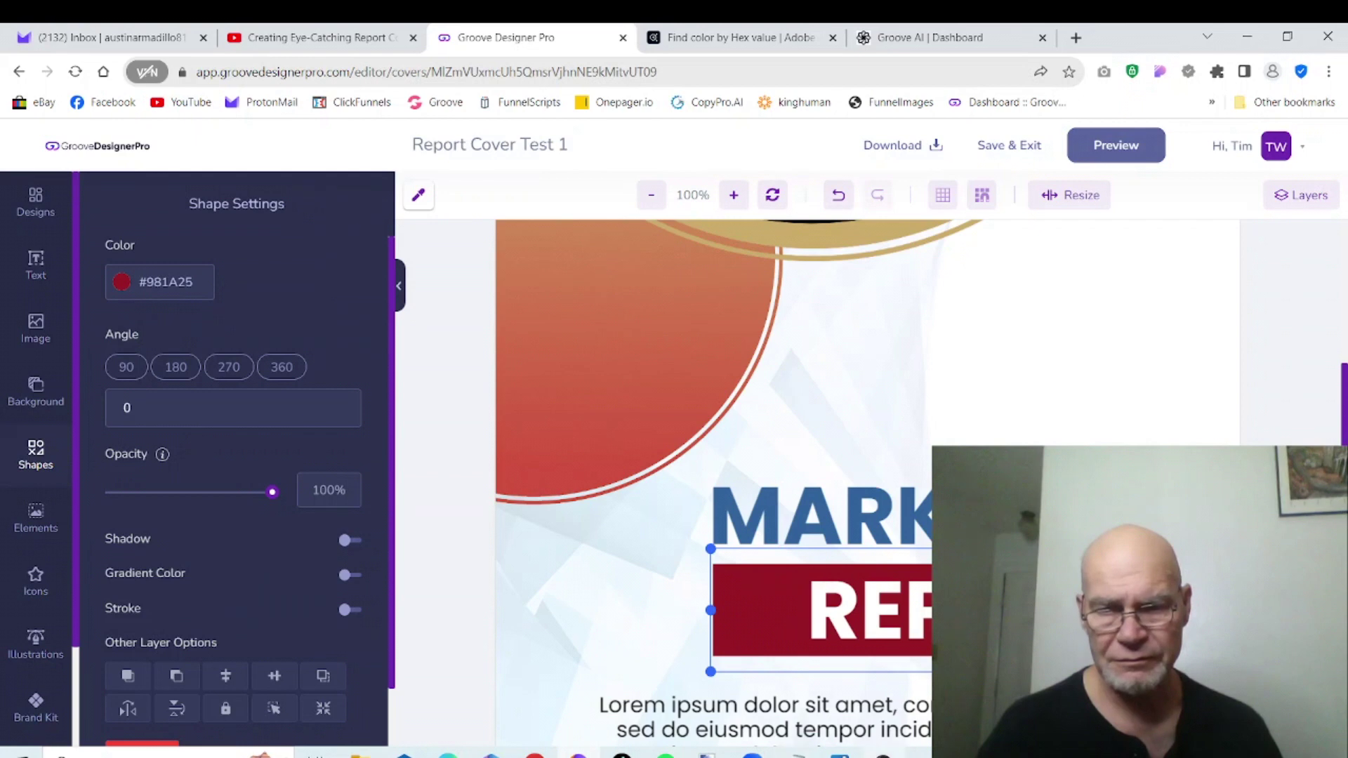
# Step: Switch to Notepad, paste the sampled code #cd7f55 on a new line below 981A25, copy it and minimize the document
pyautogui.hotkey('alt', 'Tab')
pyautogui.click(831, 461)
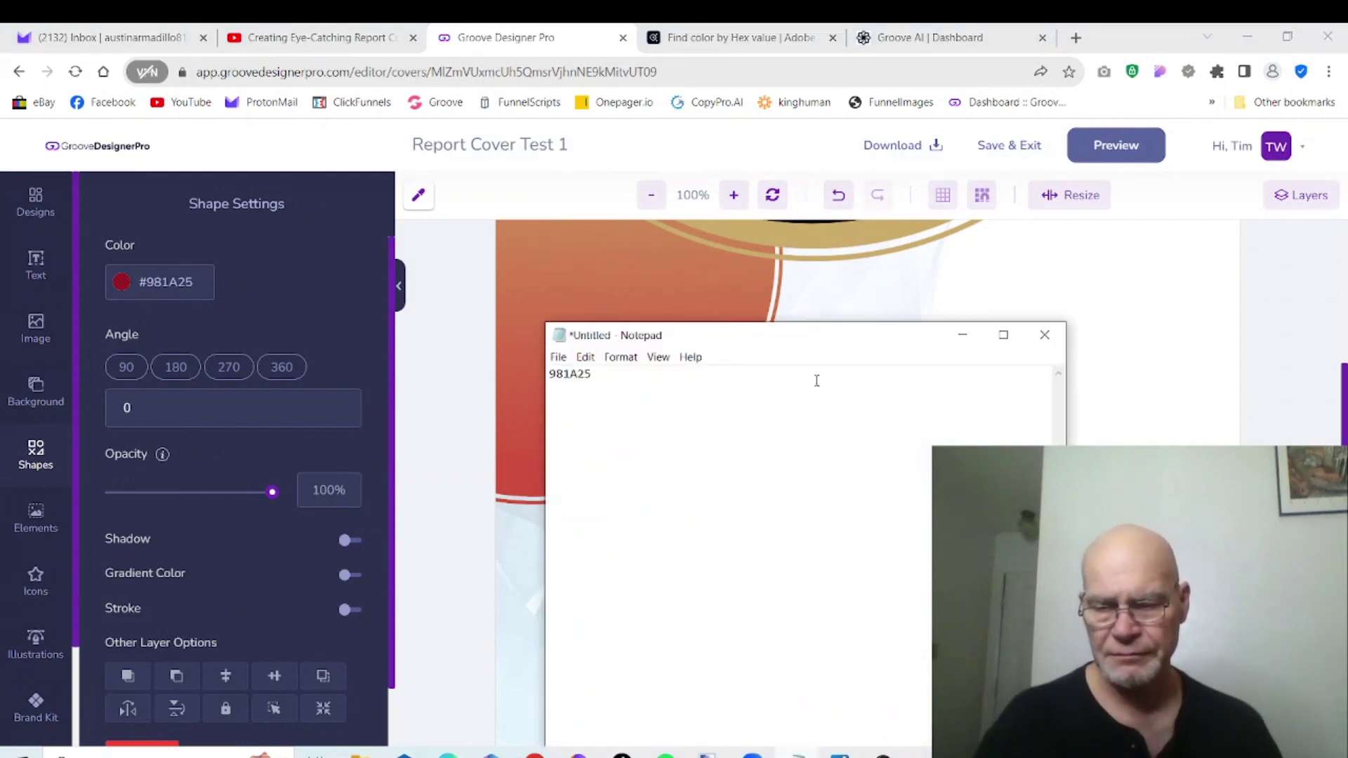
pyautogui.press('Return')
pyautogui.press('Return')
pyautogui.hotkey('ctrl', 'v')
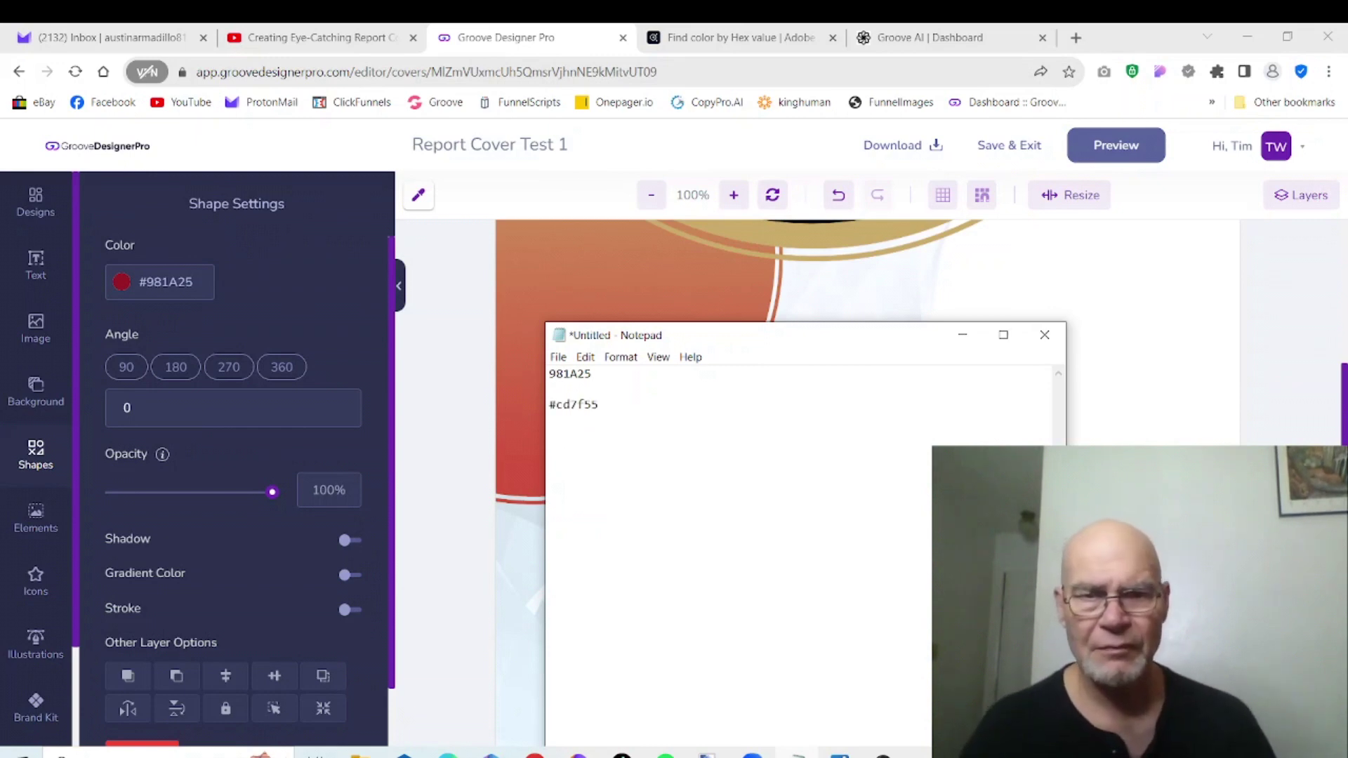
pyautogui.moveTo(621, 411); pyautogui.dragTo(545, 410)
pyautogui.rightClick(566, 405)
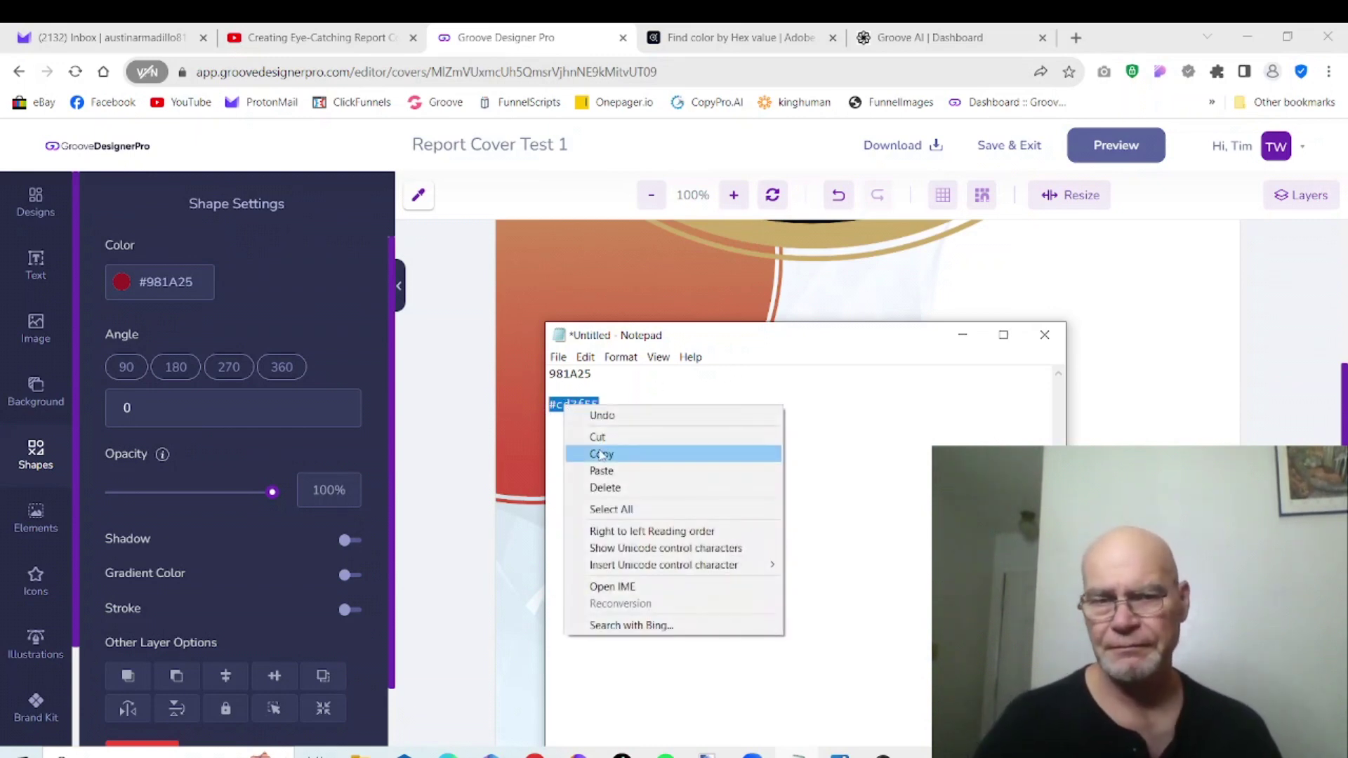
pyautogui.click(597, 454)
pyautogui.click(962, 335)
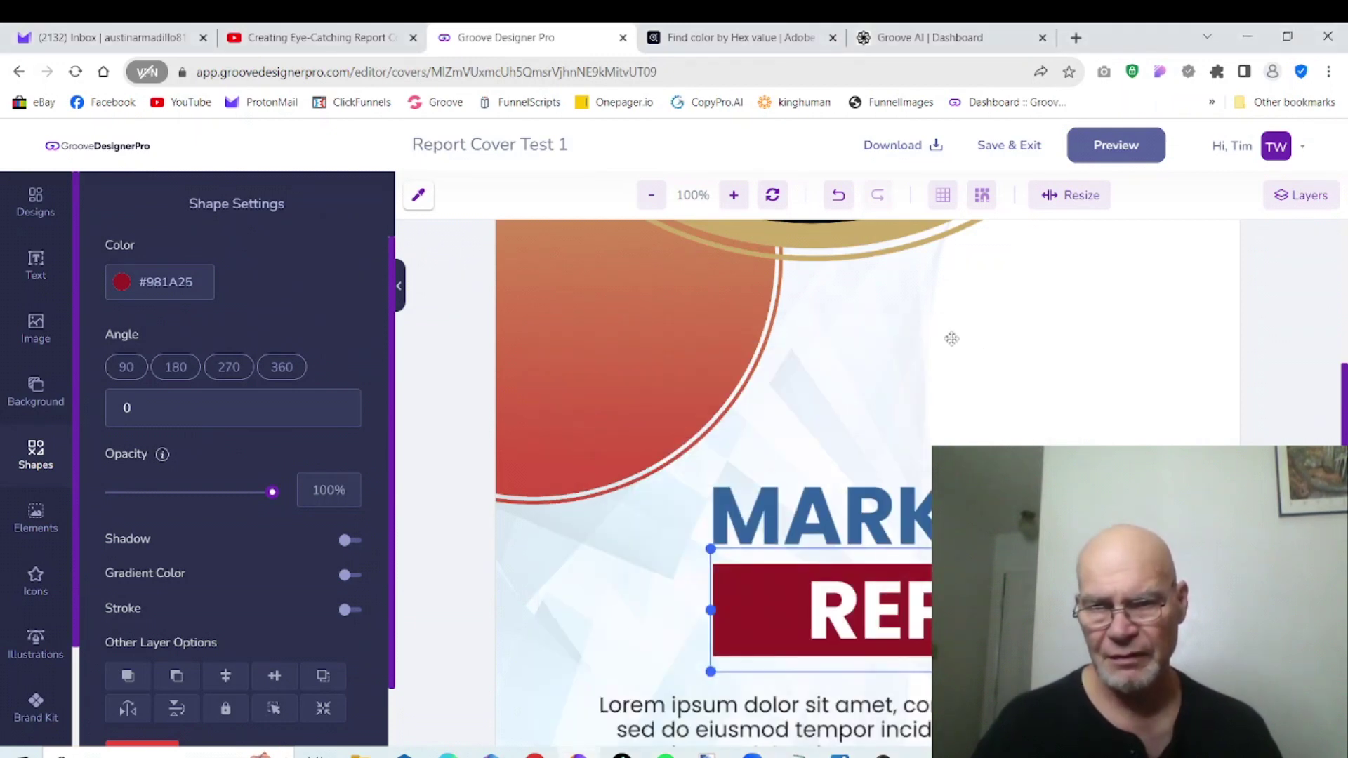
# Step: Replace the colour of the band behind the REPORTS text with #CD7F55 and deselect the band
pyautogui.click(210, 287)
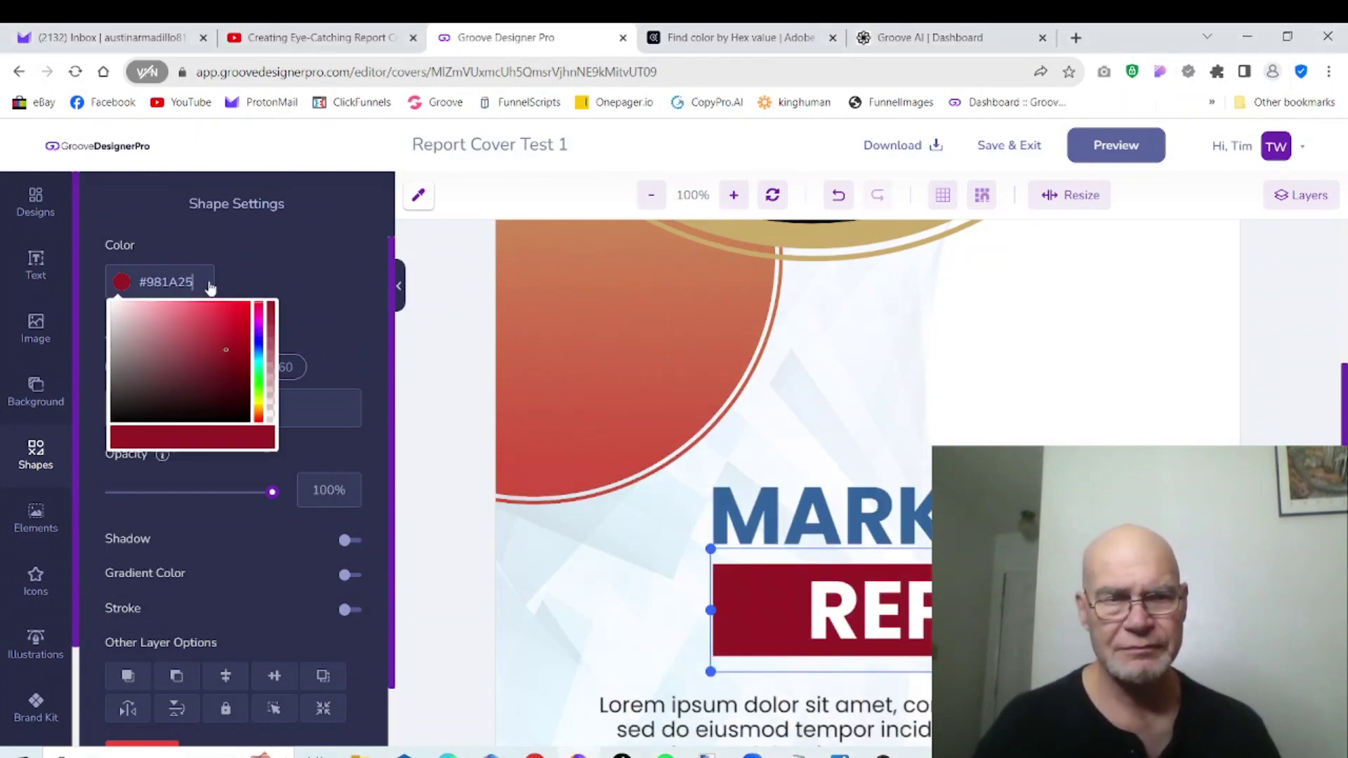
pyautogui.press('BackSpace')
pyautogui.press('BackSpace')
pyautogui.press('BackSpace')
pyautogui.press('BackSpace')
pyautogui.press('BackSpace')
pyautogui.press('BackSpace')
pyautogui.press('BackSpace')
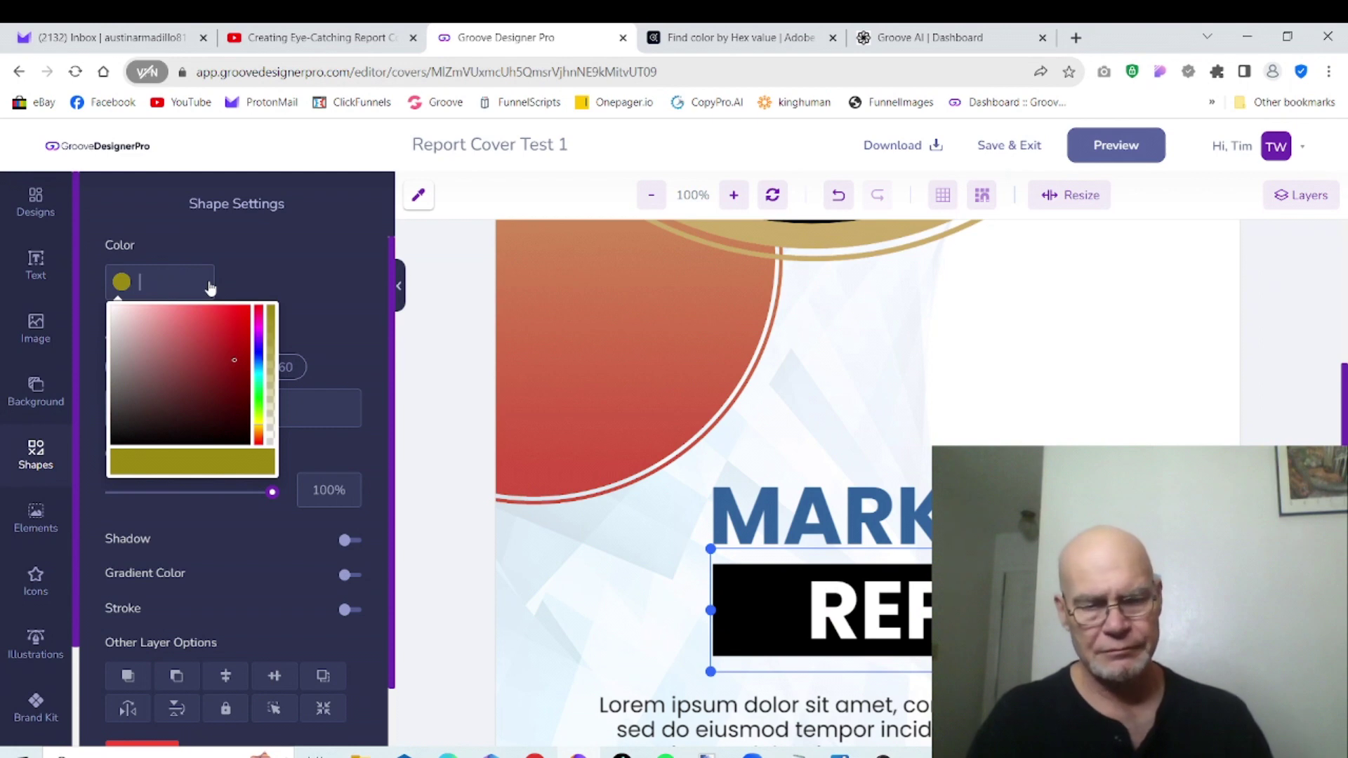
pyautogui.hotkey('ctrl', 'v')
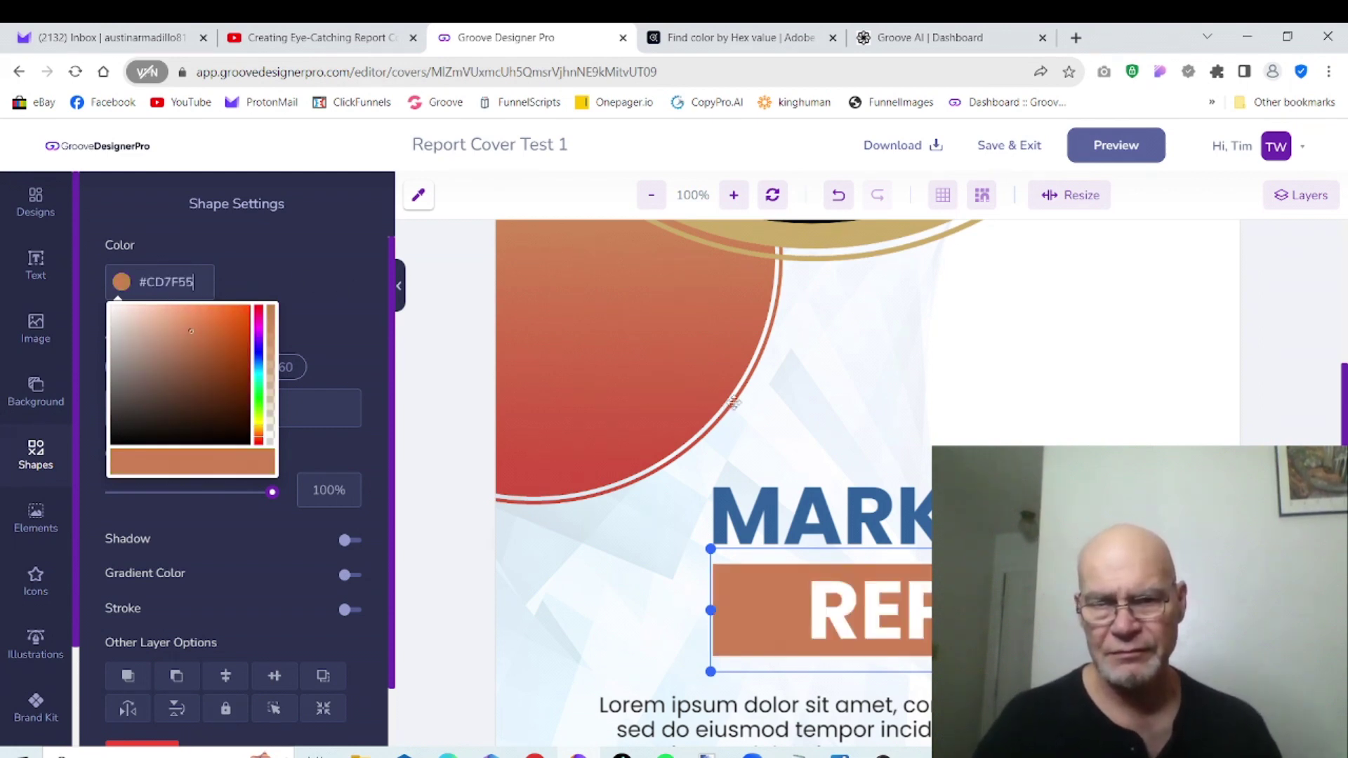
pyautogui.click(882, 376)
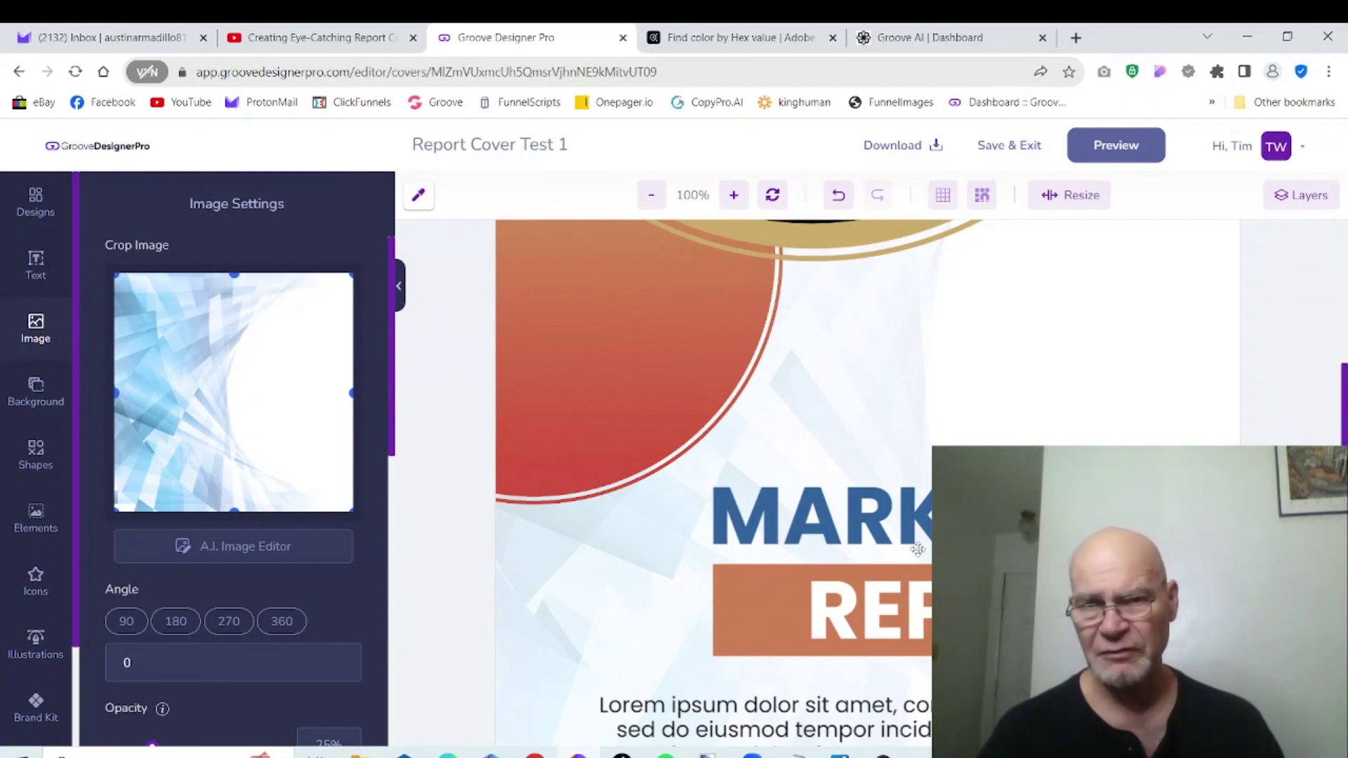
# Step: Sample the gold of the large ring with the eyedropper, paste the code #cbac6a into Notepad and return to the cover
pyautogui.click(418, 194)
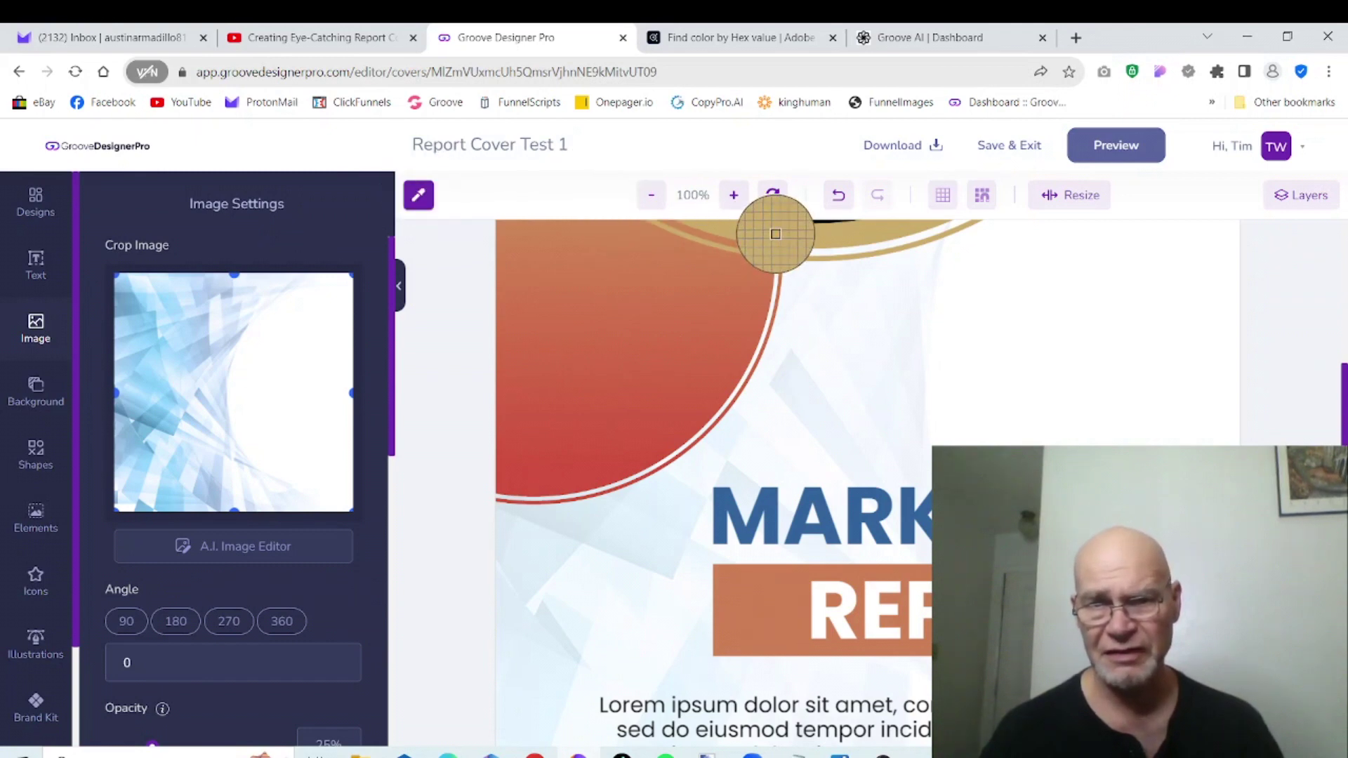
pyautogui.click(776, 233)
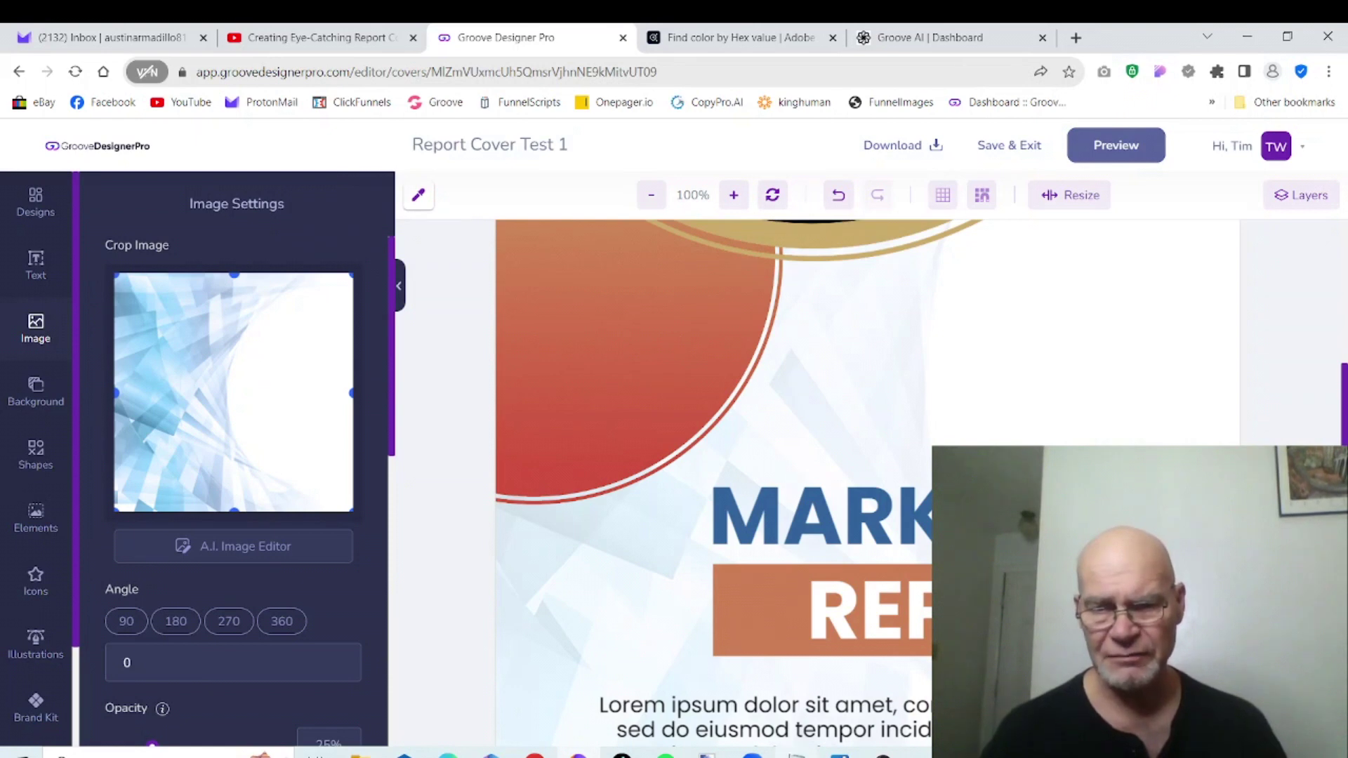
pyautogui.hotkey('alt', 'Tab')
pyautogui.click(840, 421)
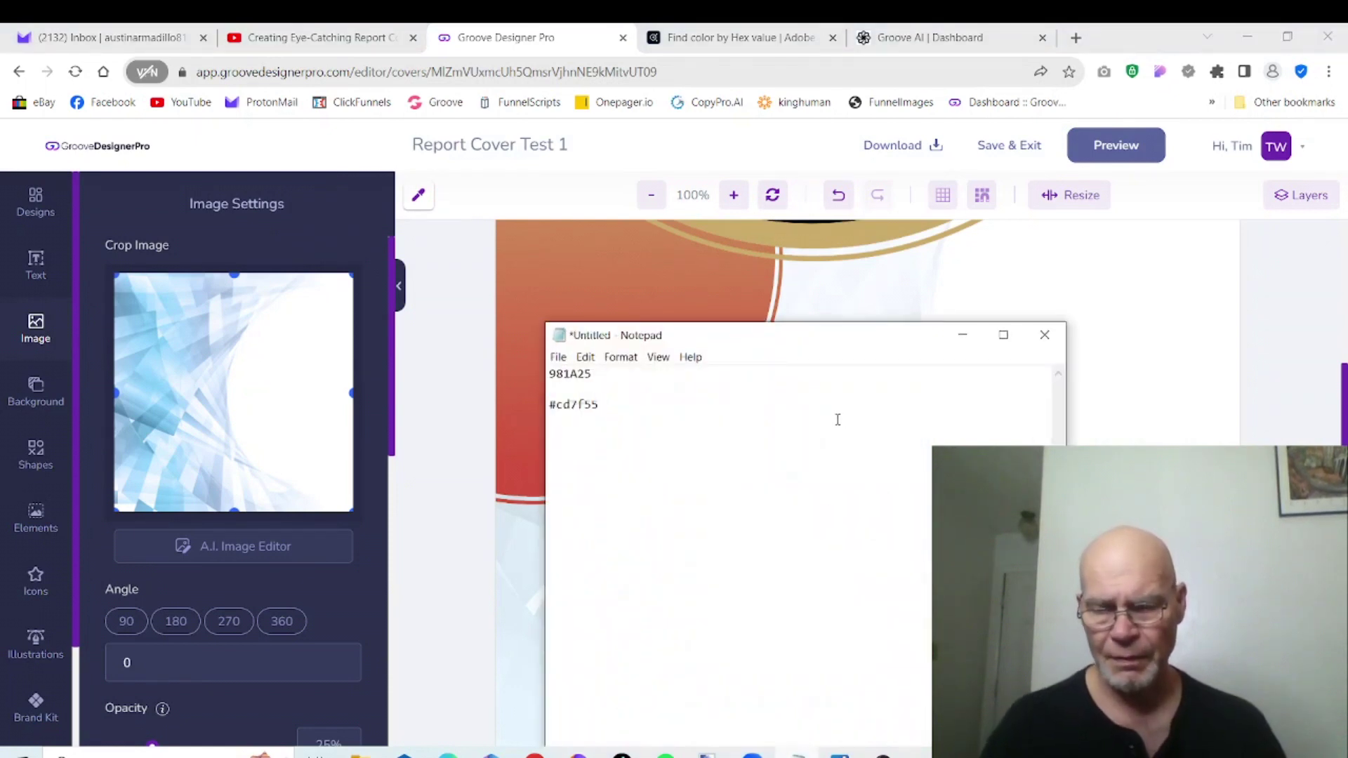
pyautogui.press('Return')
pyautogui.hotkey('ctrl', 'v')
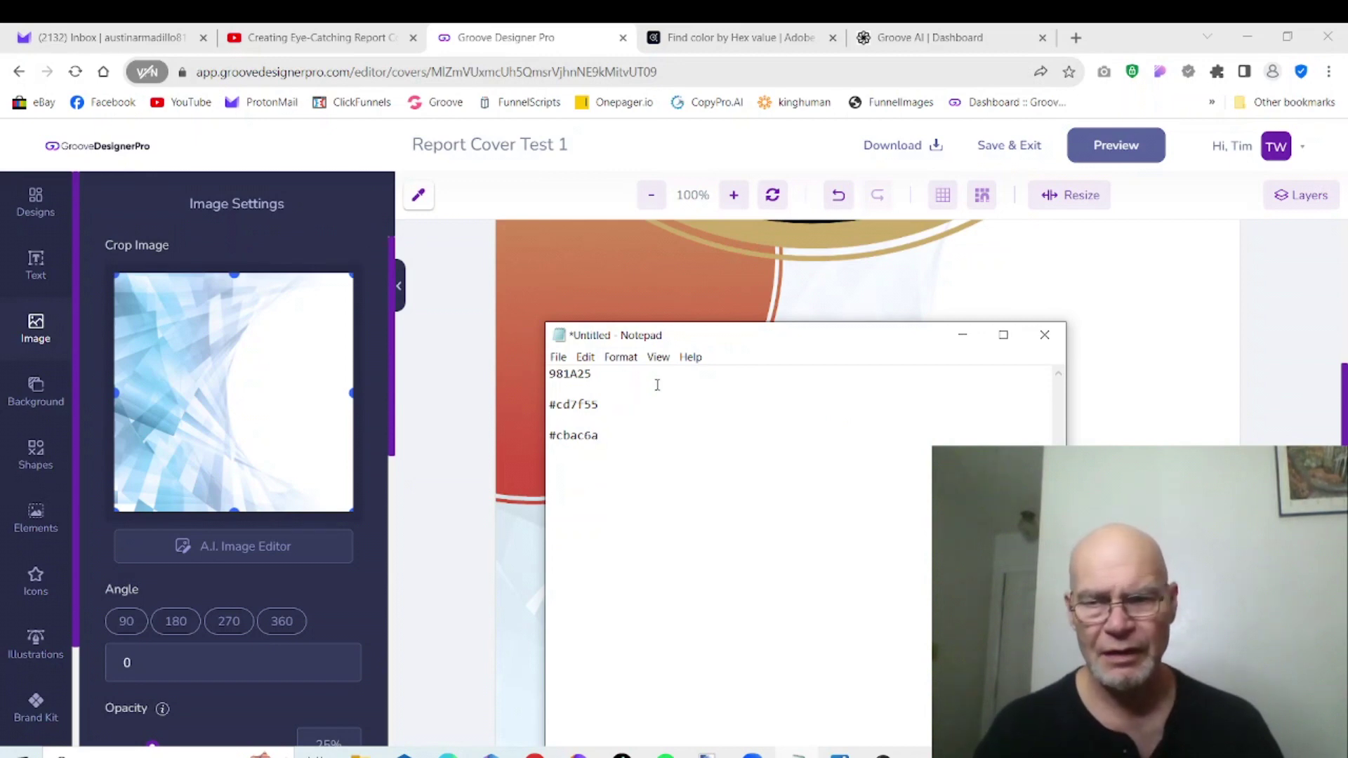
pyautogui.click(520, 421)
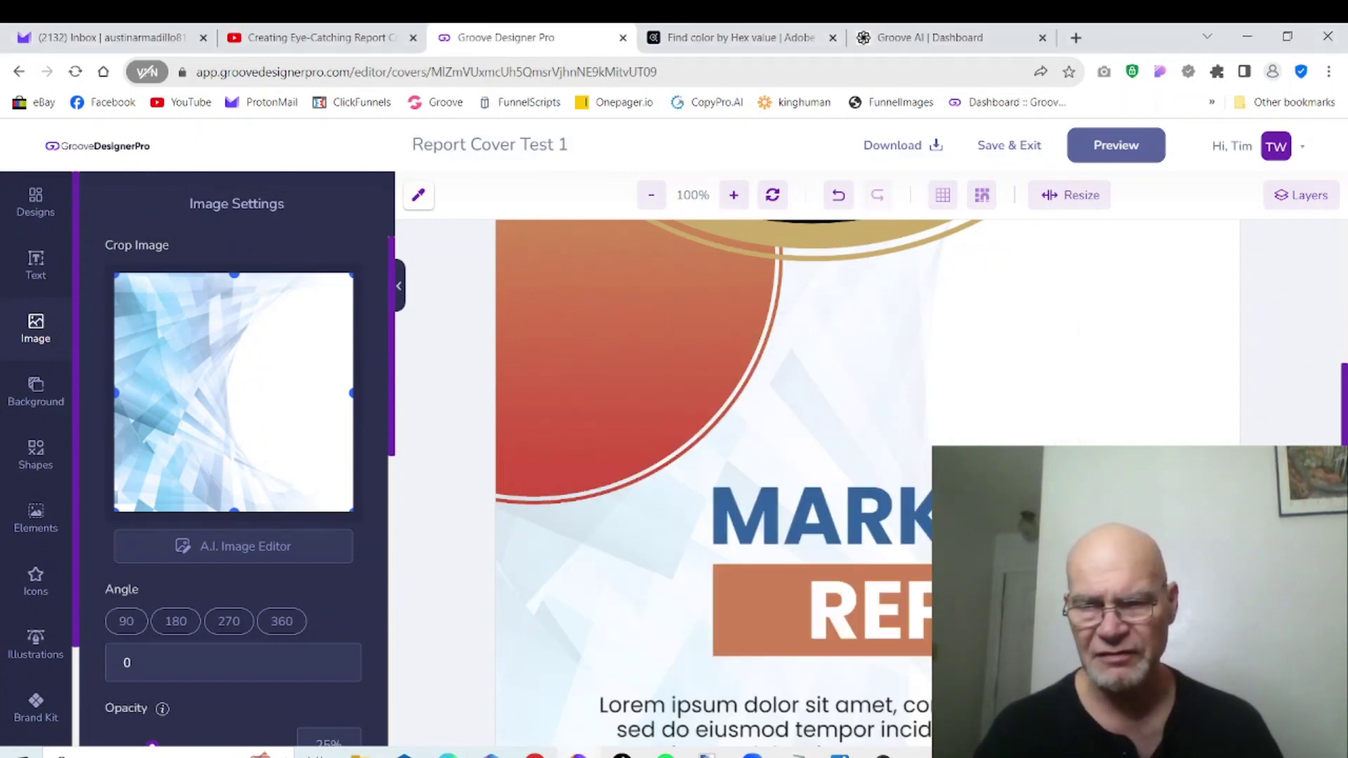
# Step: Set the colour of the MARKETING title text to #CBAC6A
pyautogui.click(745, 516)
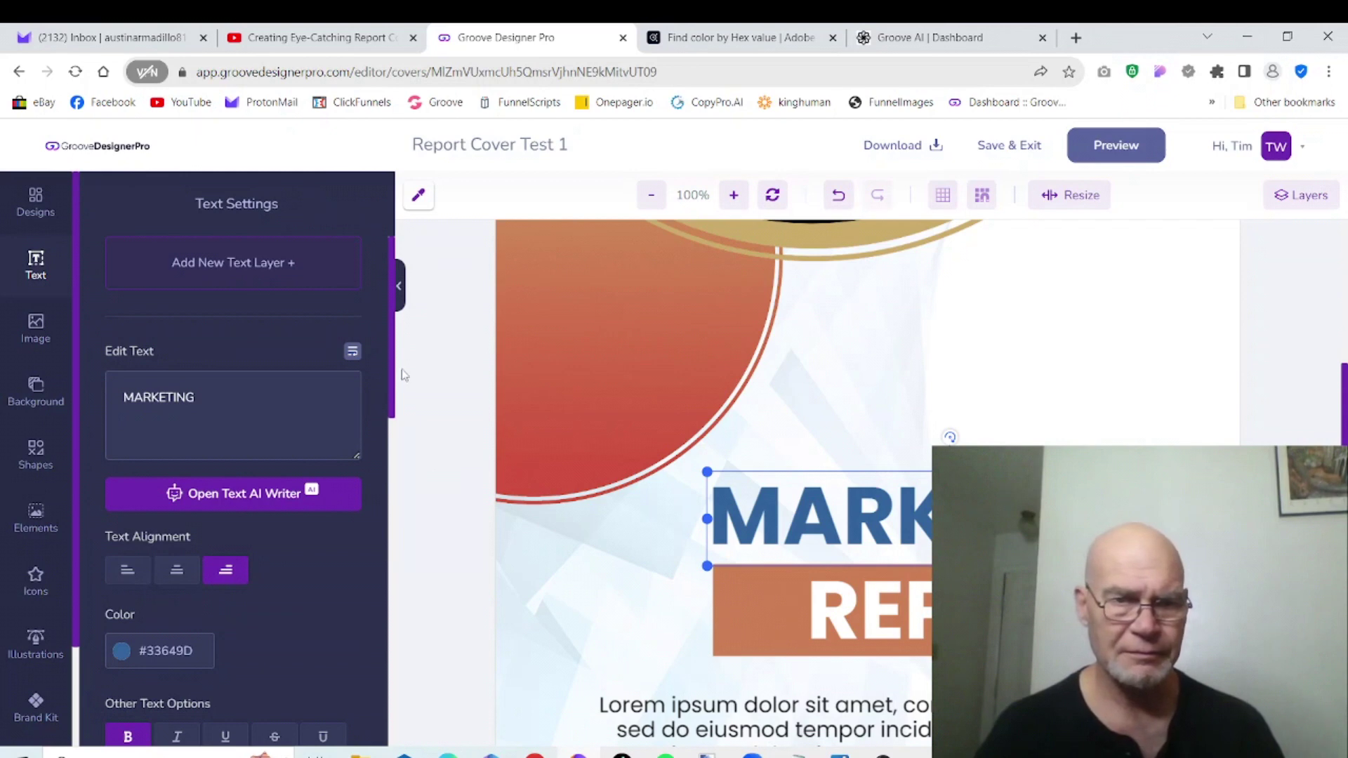
pyautogui.scroll(-4, 281, 379)
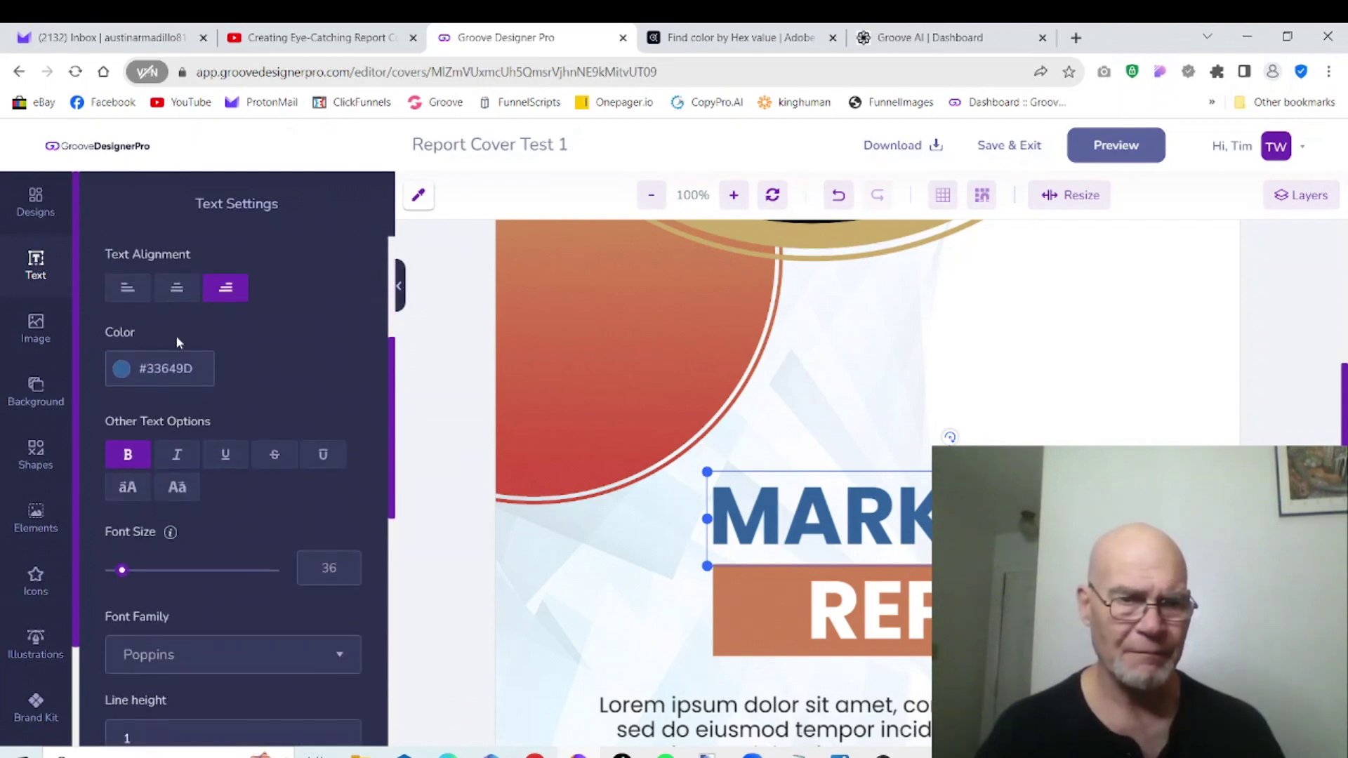
pyautogui.click(214, 384)
pyautogui.hotkey('ctrl', 'v')
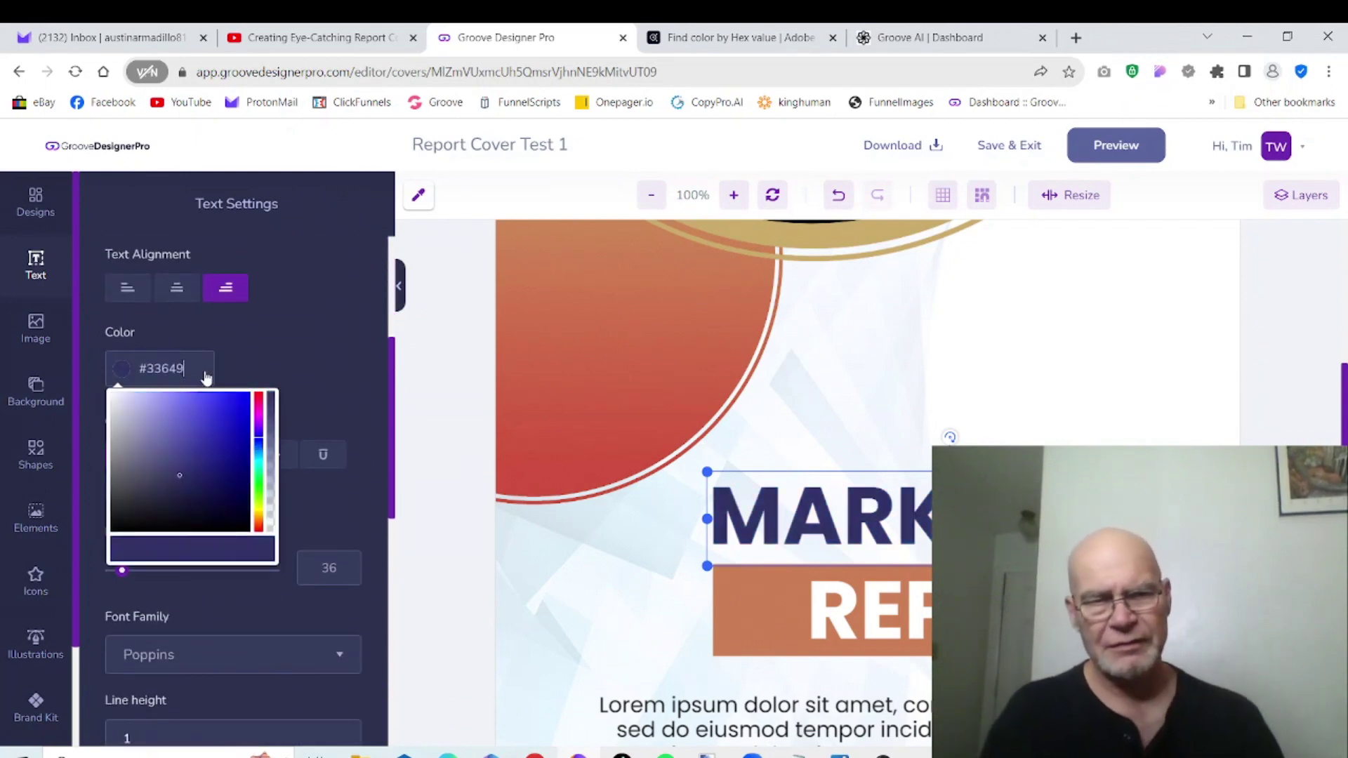
pyautogui.hotkey('ctrl', 'v')
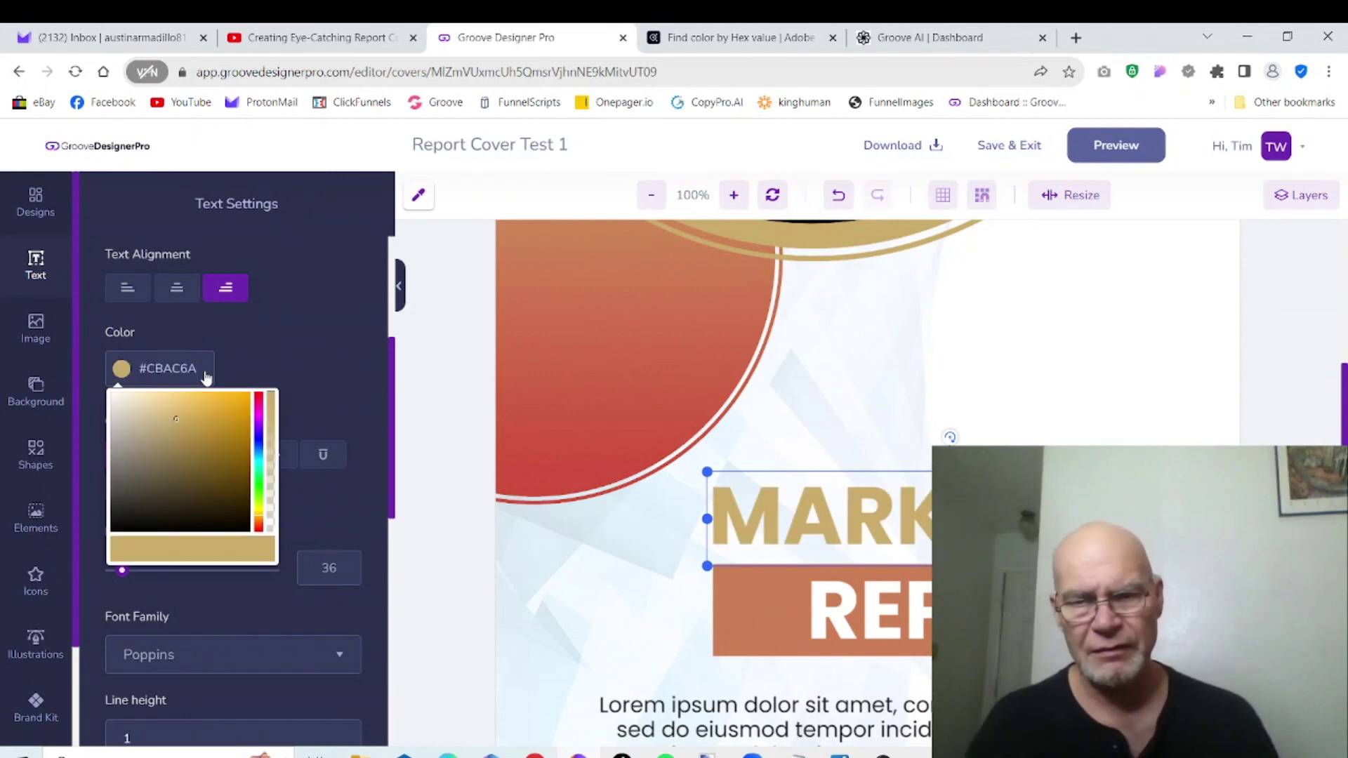
pyautogui.click(856, 309)
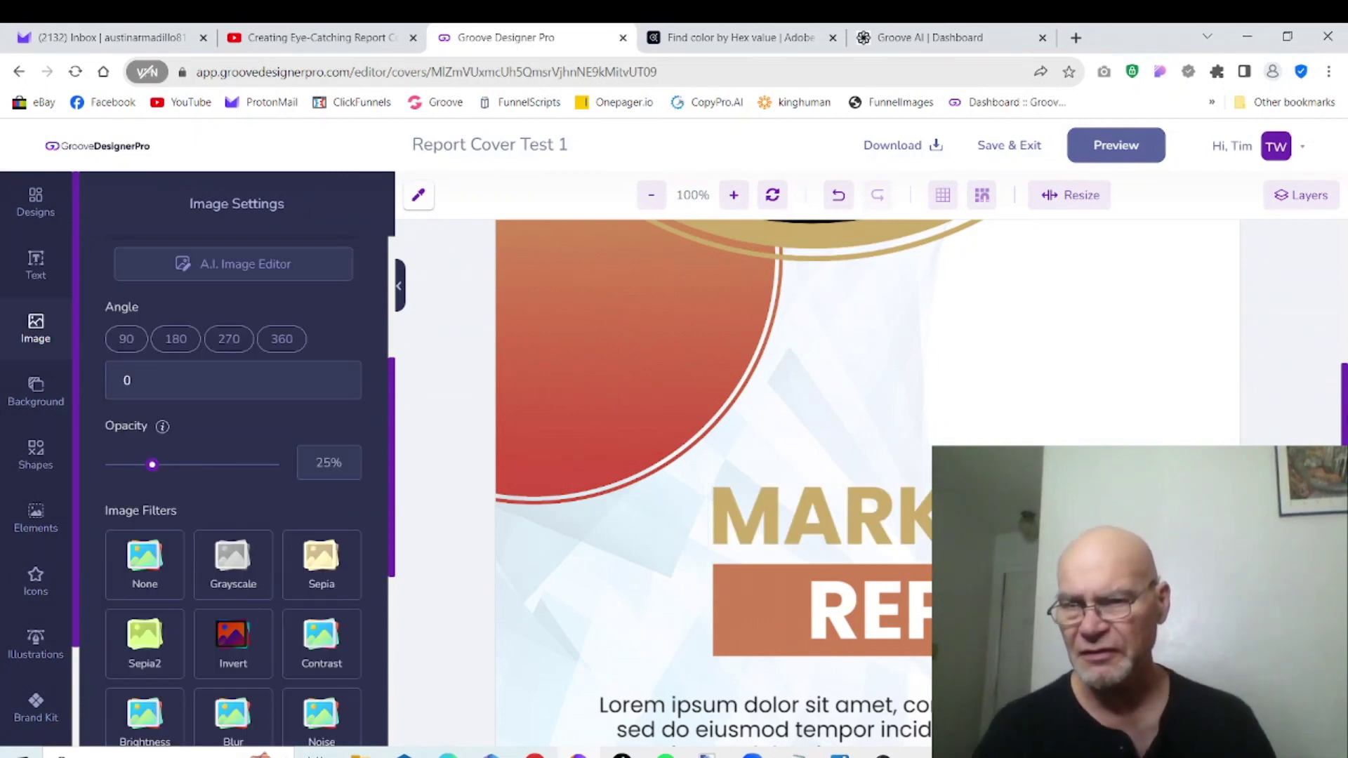
# Step: Set the colour of the TEXT HERE heading below the divider line to #CBAC6A
pyautogui.scroll(-3, 868, 485)
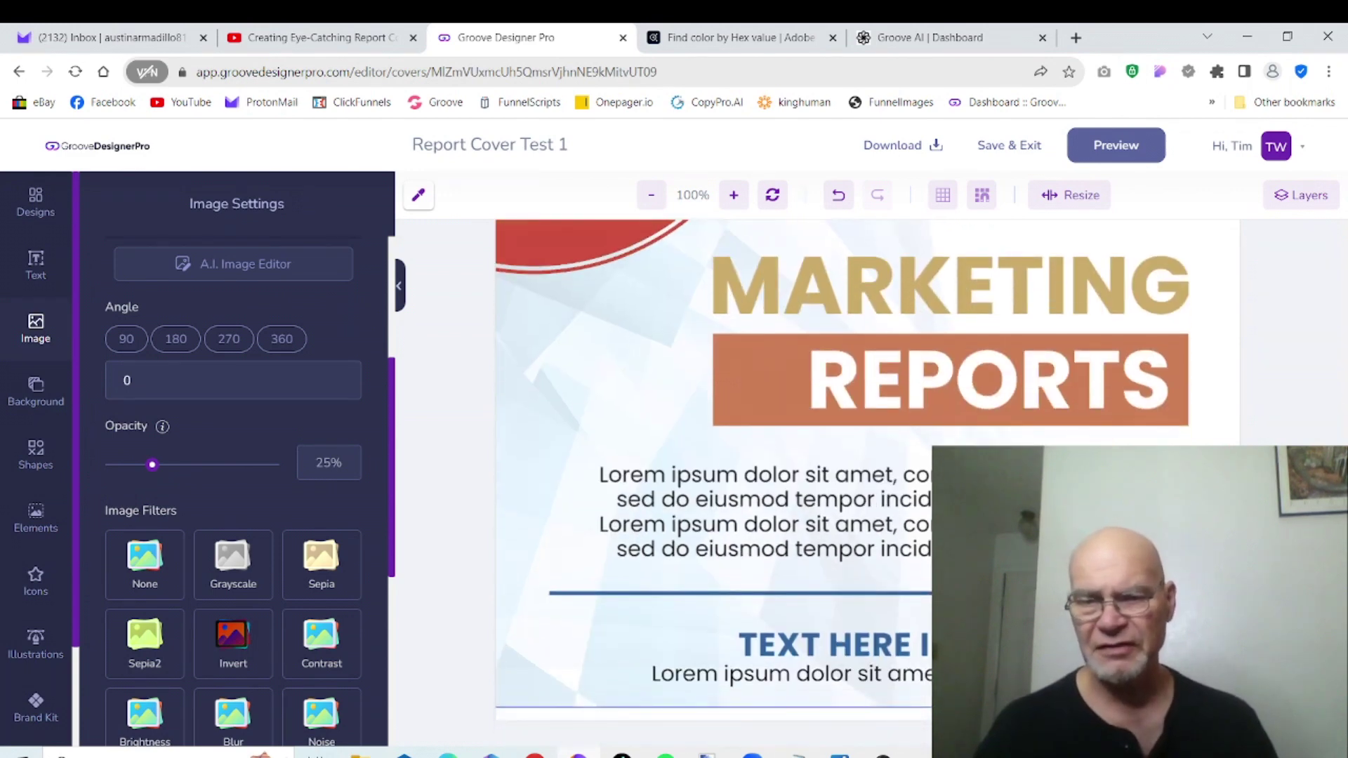
pyautogui.click(753, 650)
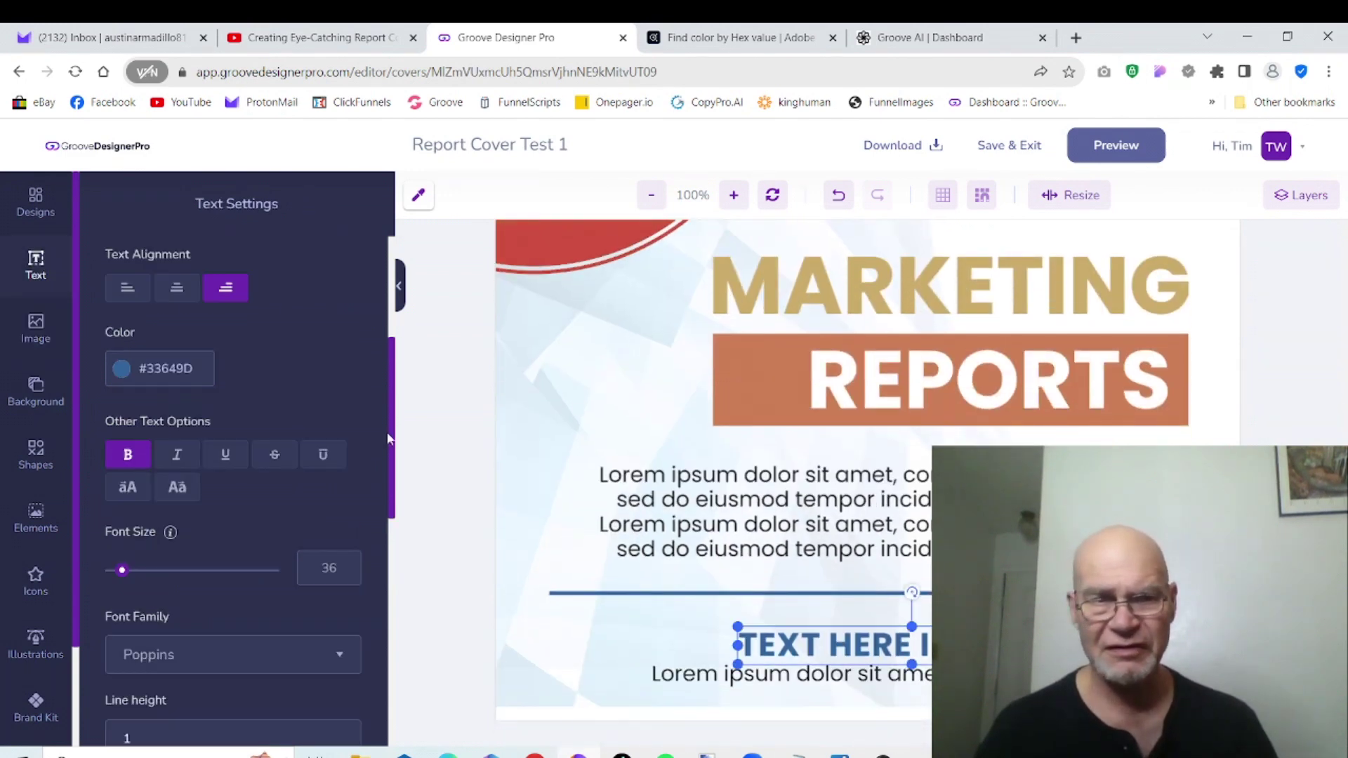
pyautogui.click(205, 378)
pyautogui.press('BackSpace')
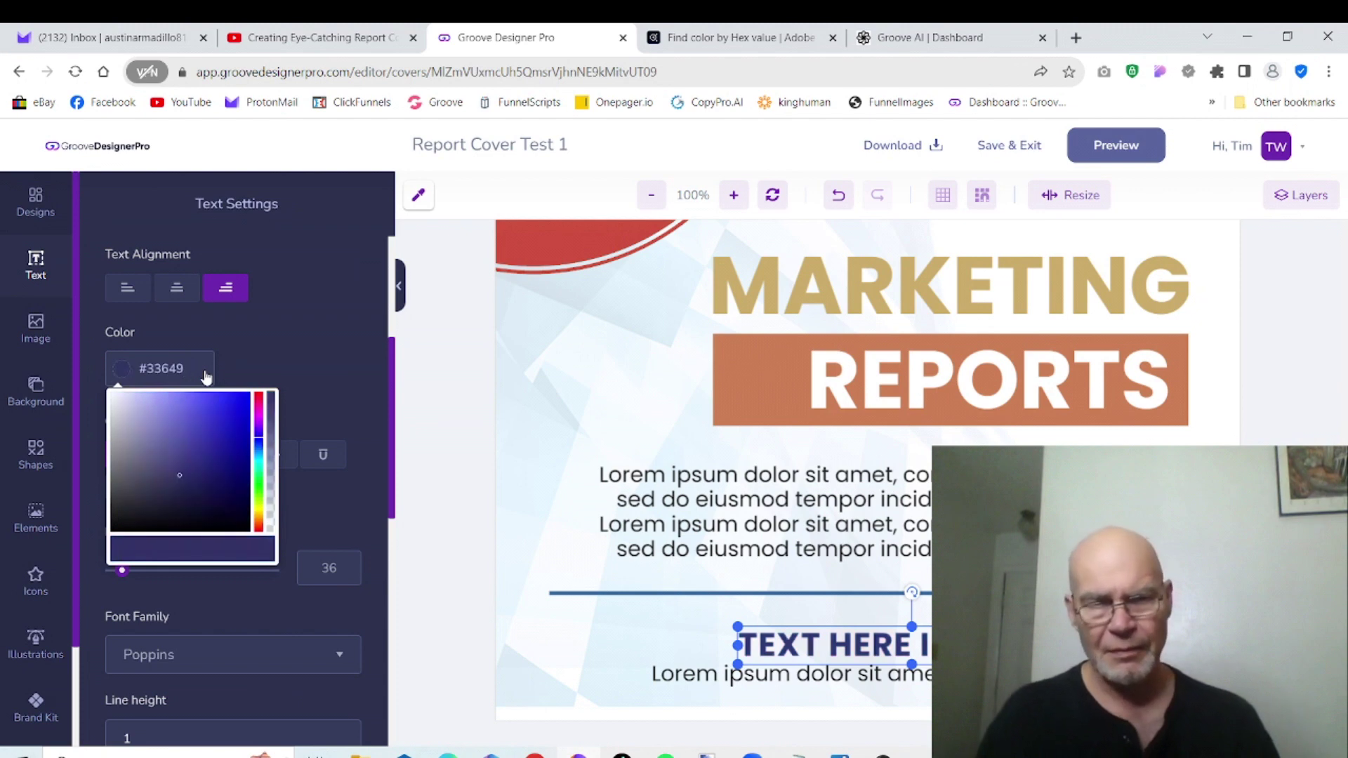
pyautogui.press('BackSpace')
pyautogui.press('BackSpace')
pyautogui.press('BackSpace')
pyautogui.press('BackSpace')
pyautogui.press('BackSpace')
pyautogui.press('BackSpace')
pyautogui.write('#CBAC6A')
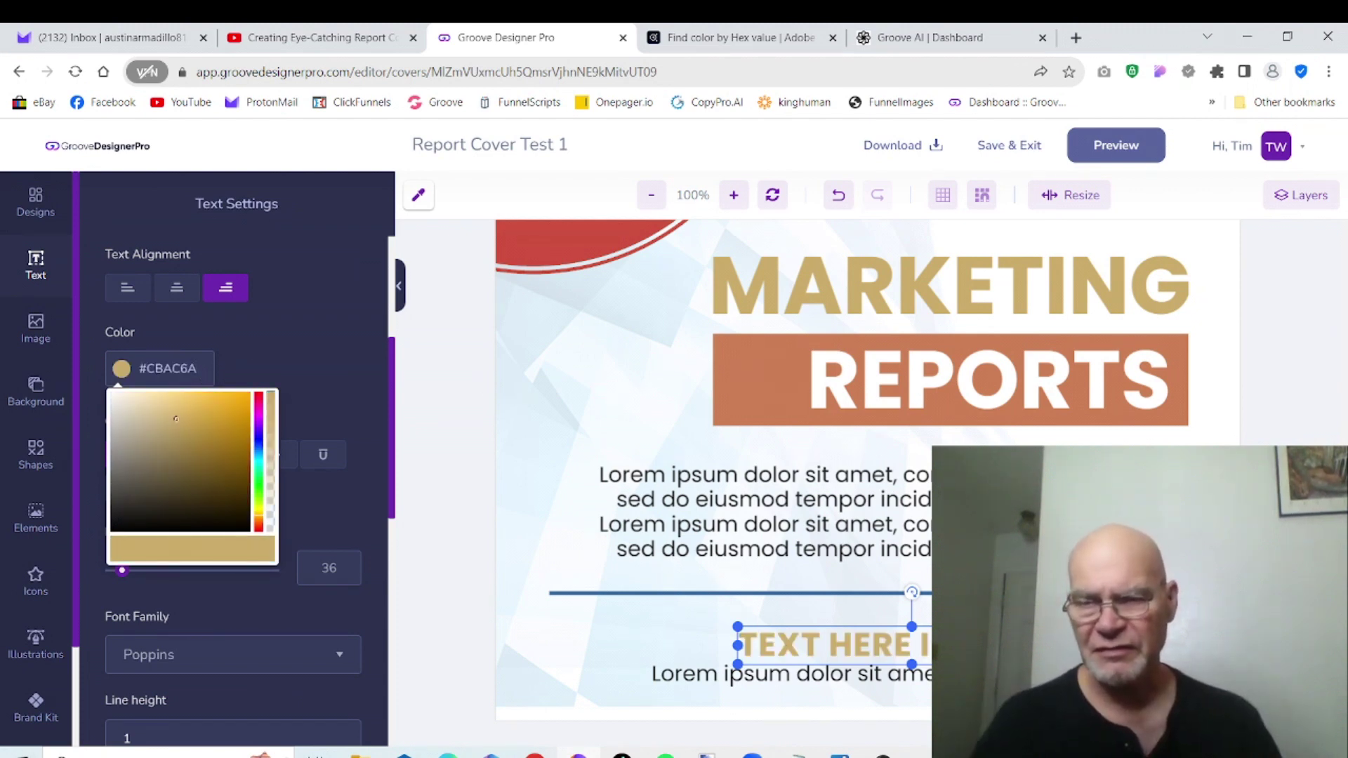
pyautogui.press('Return')
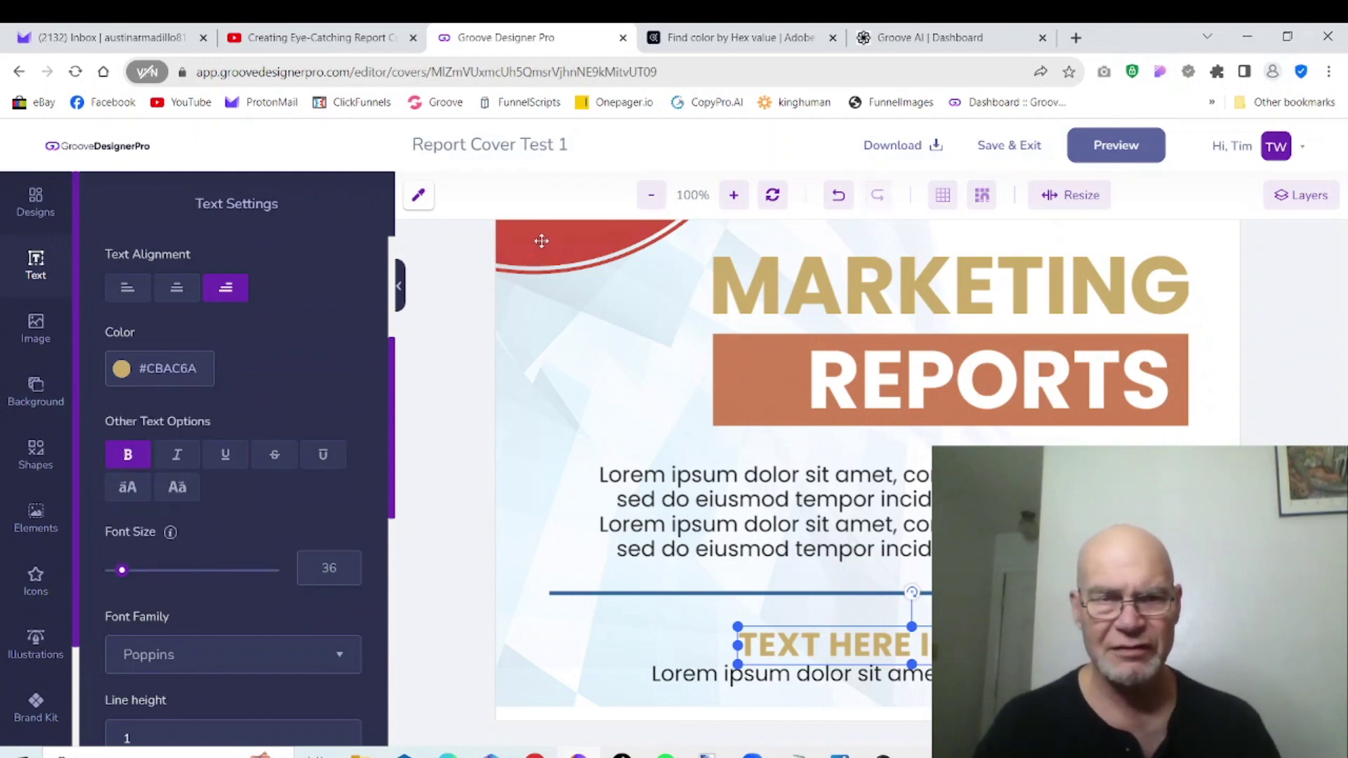
# Step: Try sampling the smaller circle's red with the eyedropper, and look over the image settings of the circle and the patterned background
pyautogui.click(419, 196)
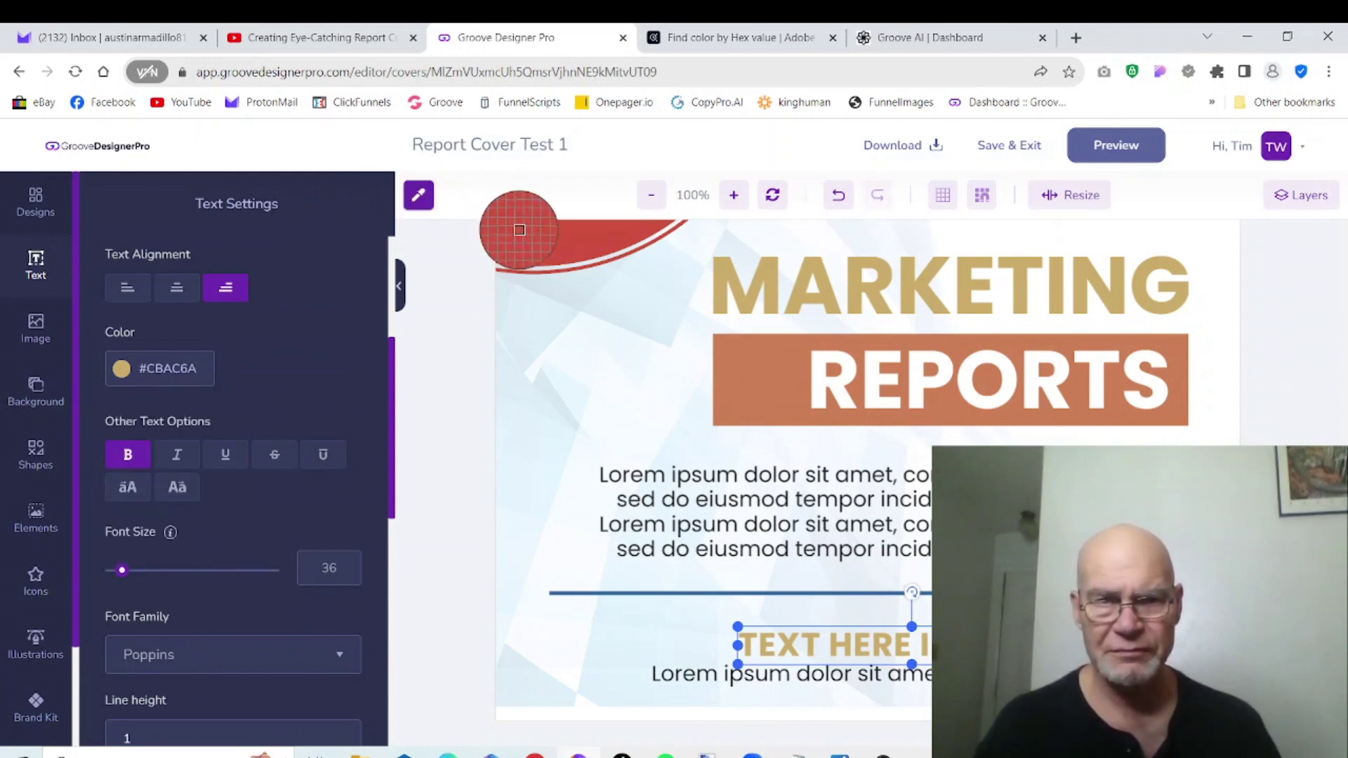
pyautogui.press('Escape')
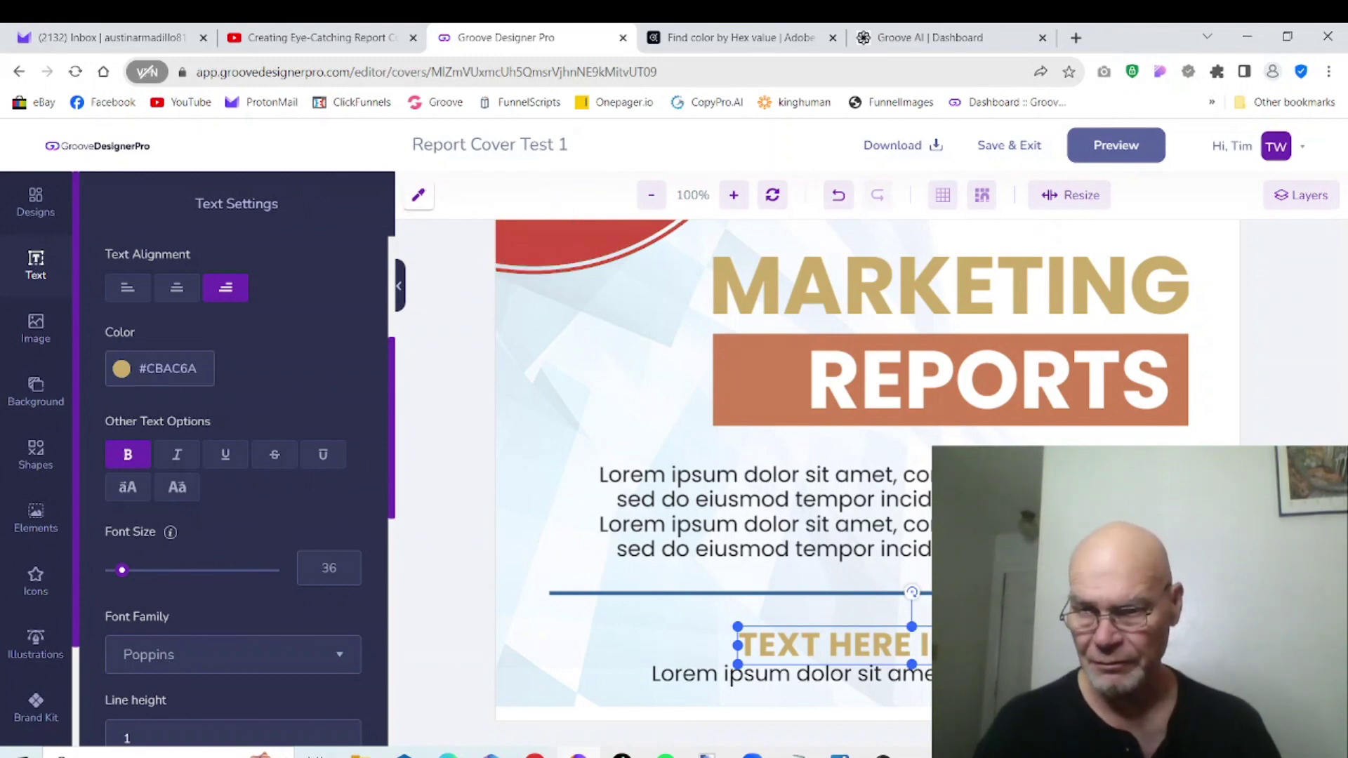
pyautogui.click(731, 680)
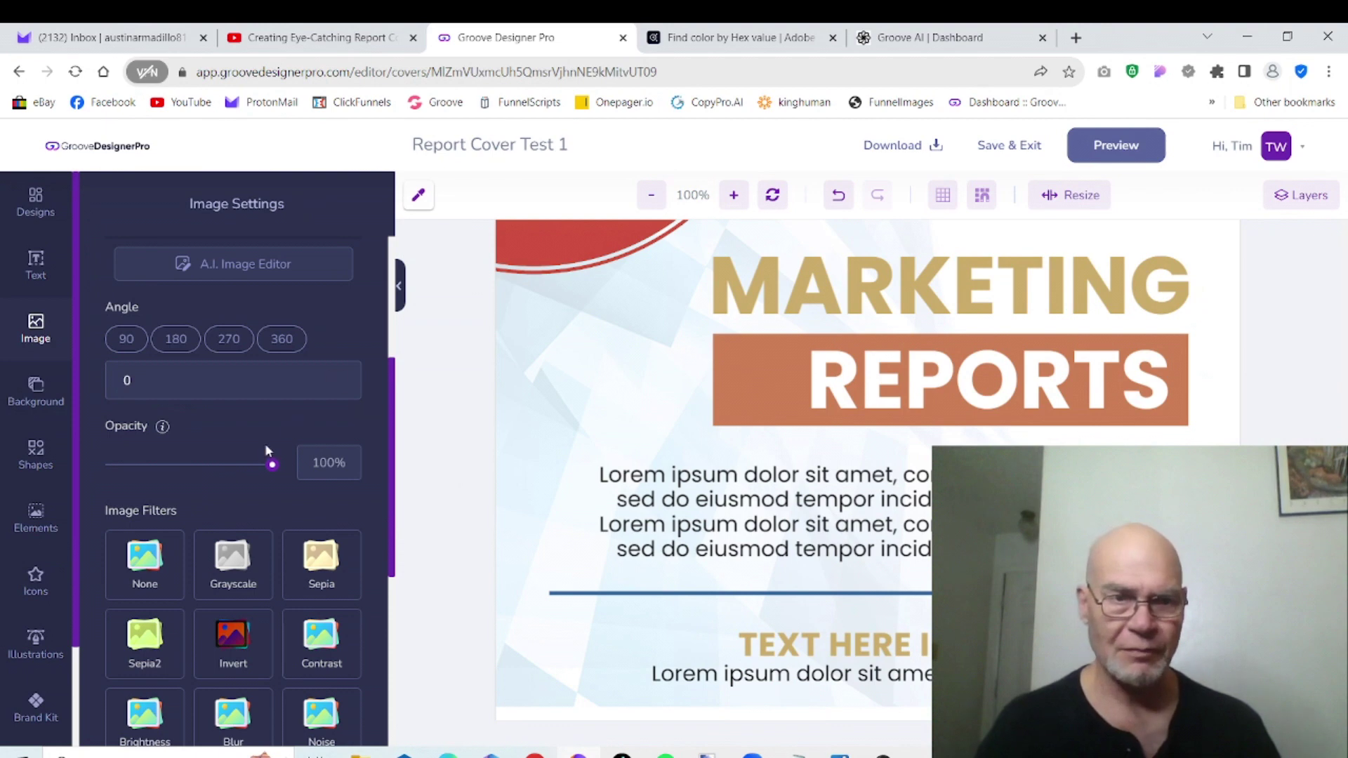
pyautogui.moveTo(395, 385); pyautogui.dragTo(381, 283)
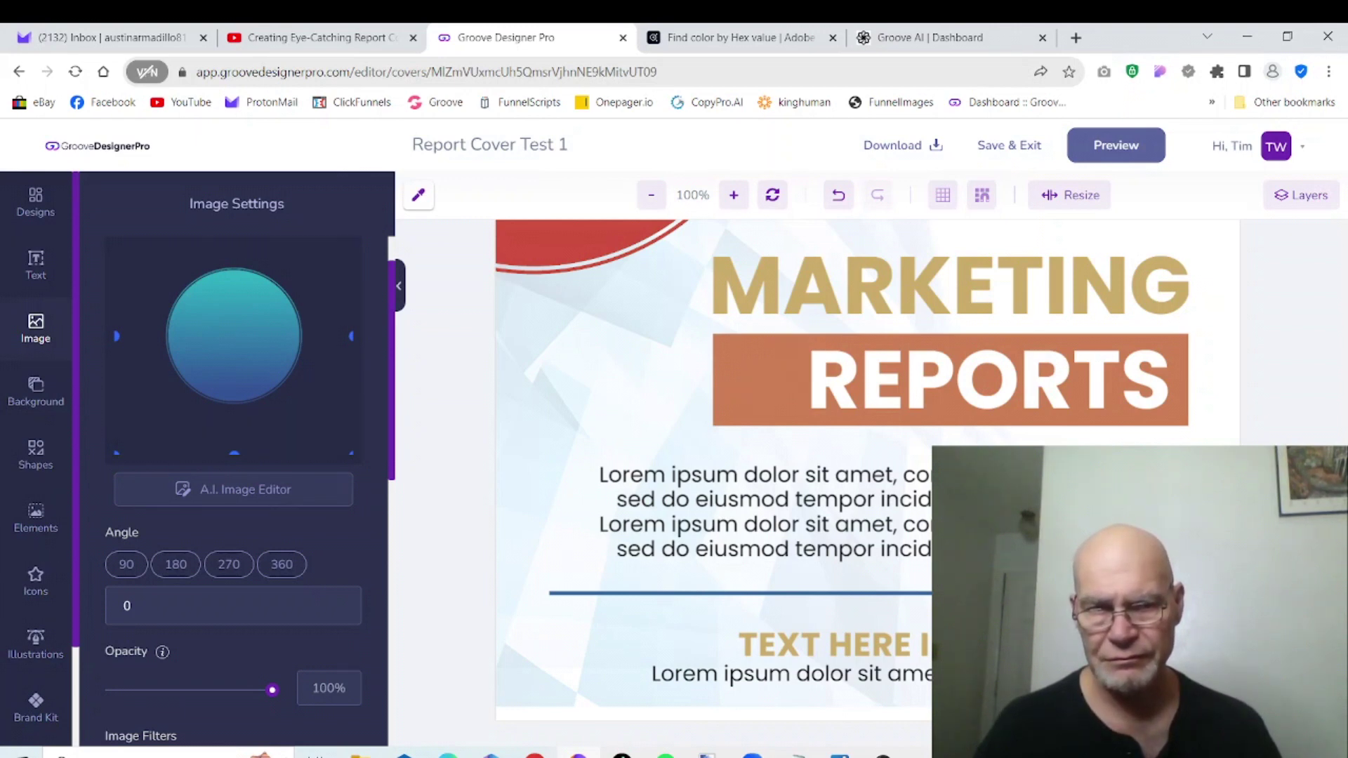
pyautogui.click(548, 393)
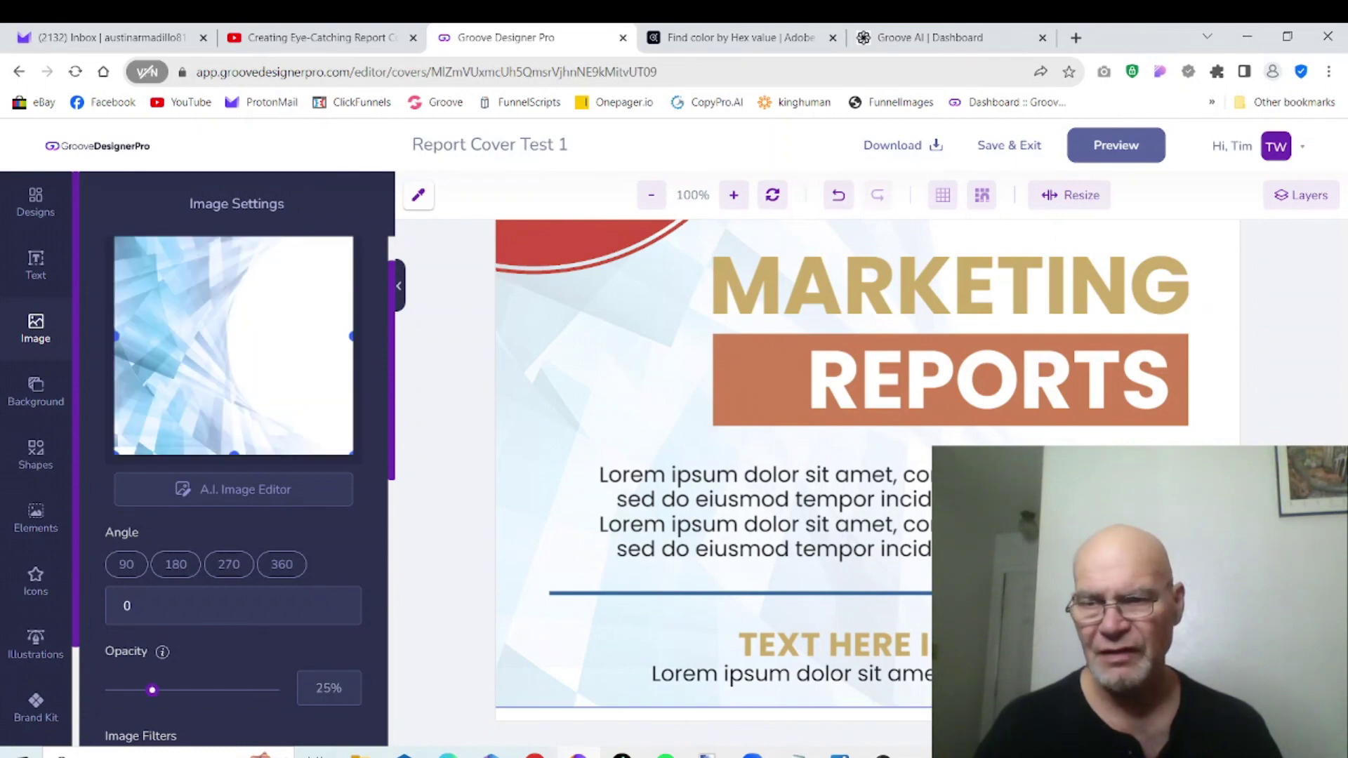
pyautogui.scroll(3, 834, 361)
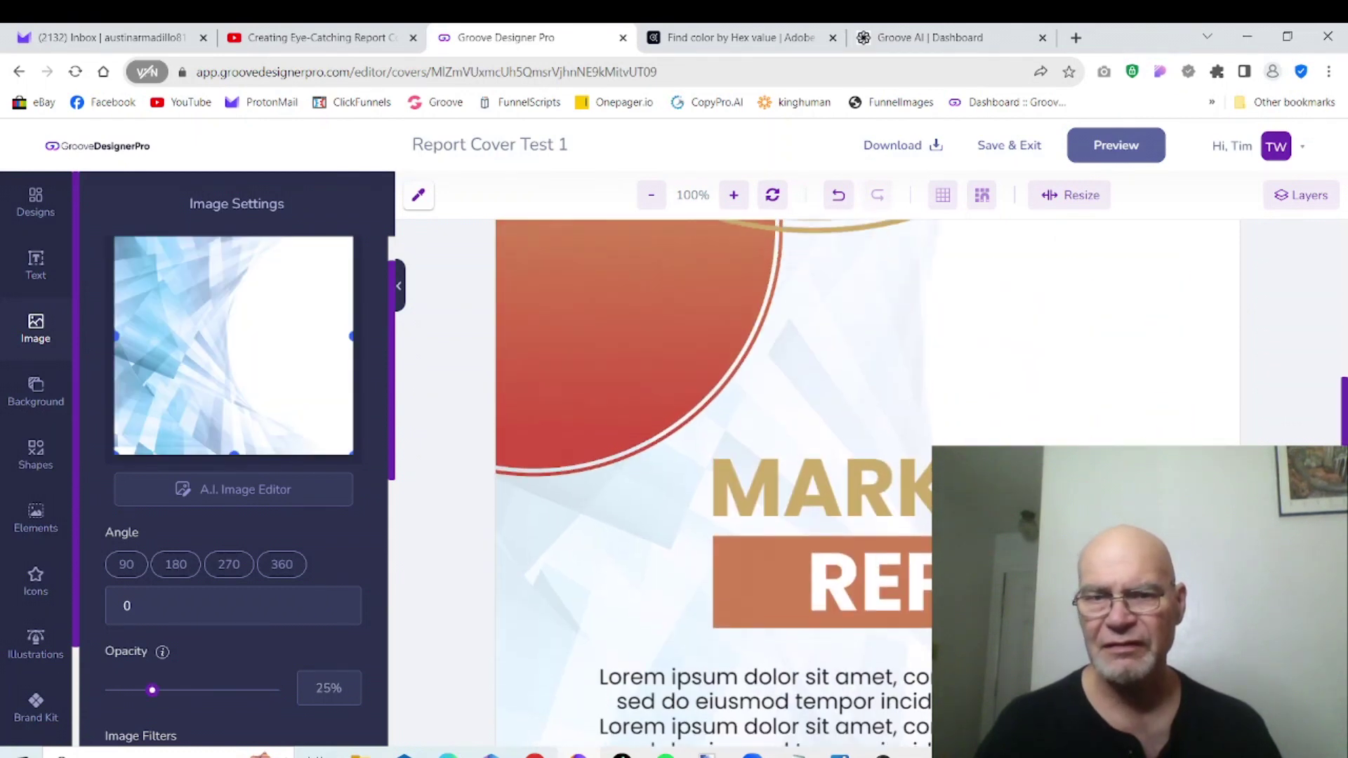
# Step: Select the smaller red circle above the title and apply the Invert image filter to it
pyautogui.click(641, 336)
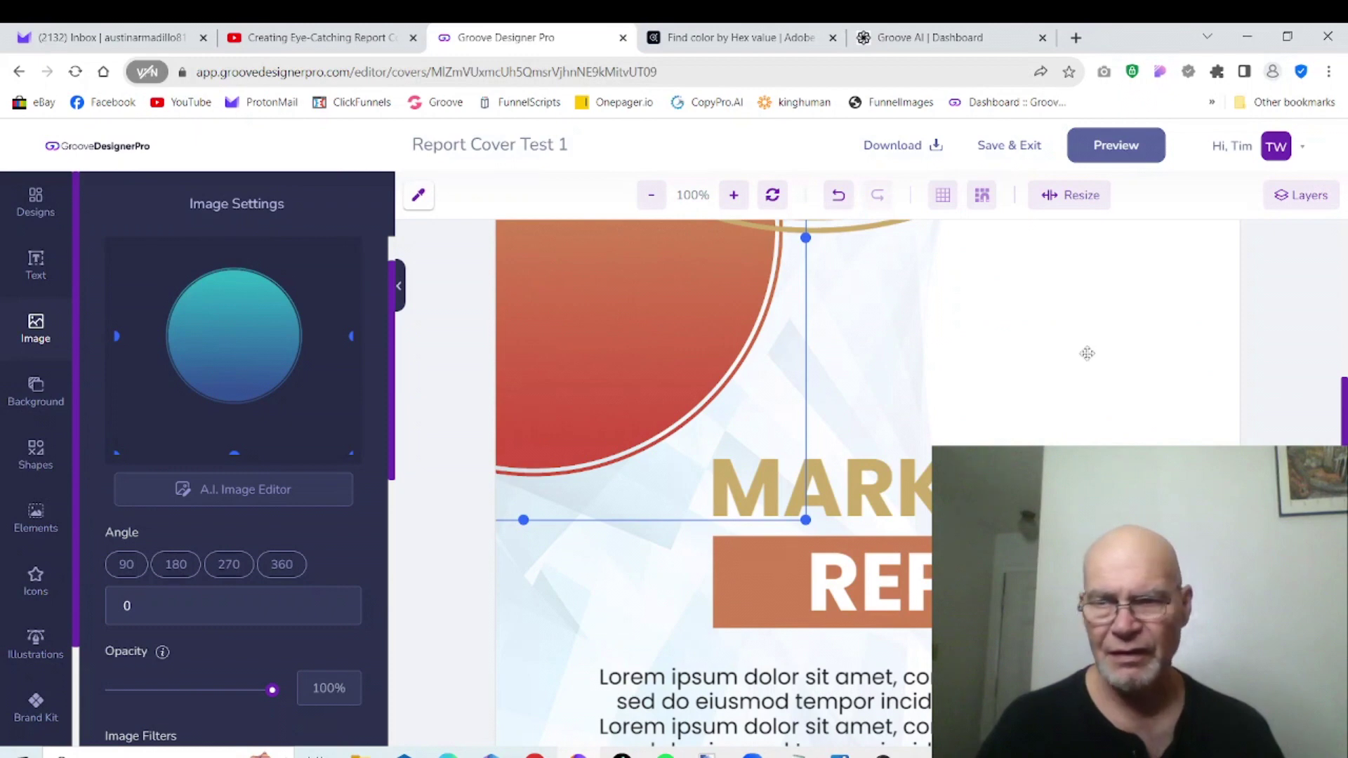
pyautogui.scroll(-3, 1087, 352)
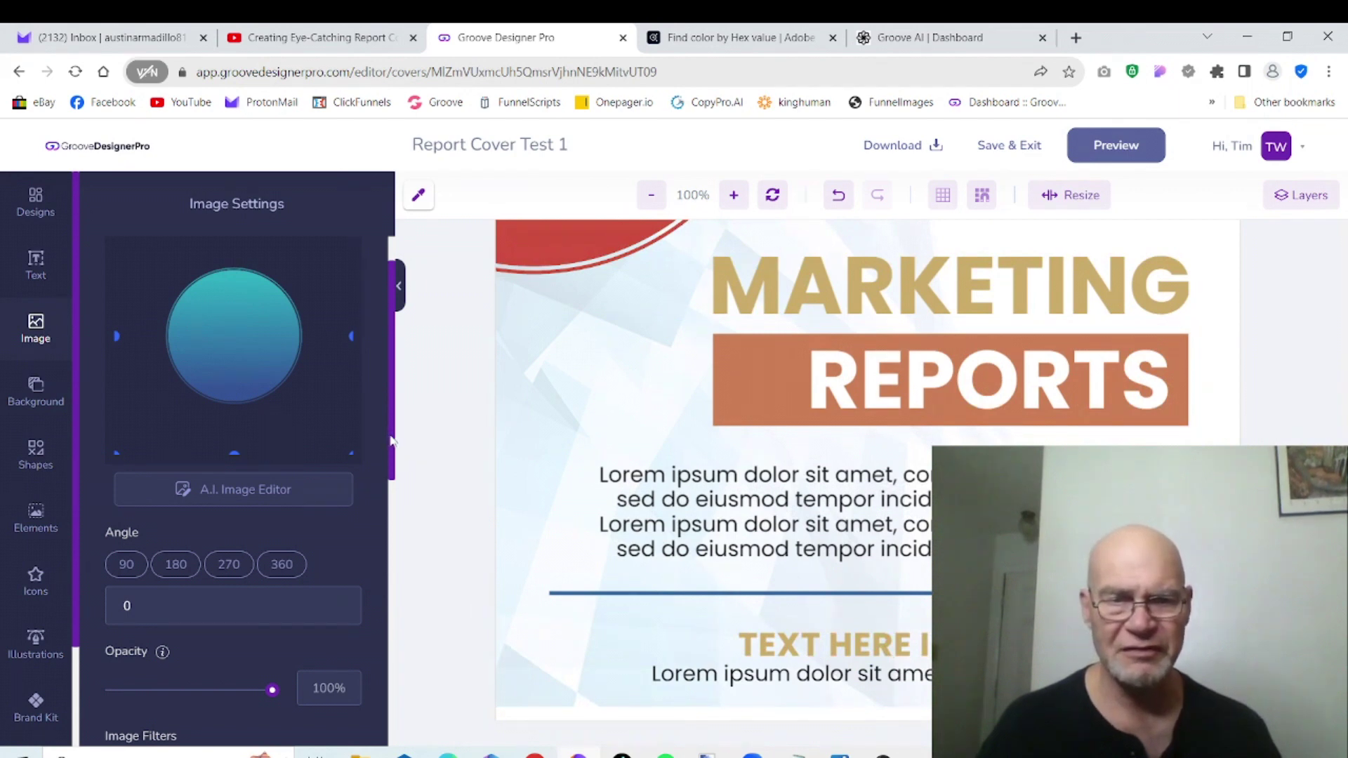
pyautogui.moveTo(391, 440); pyautogui.dragTo(394, 575)
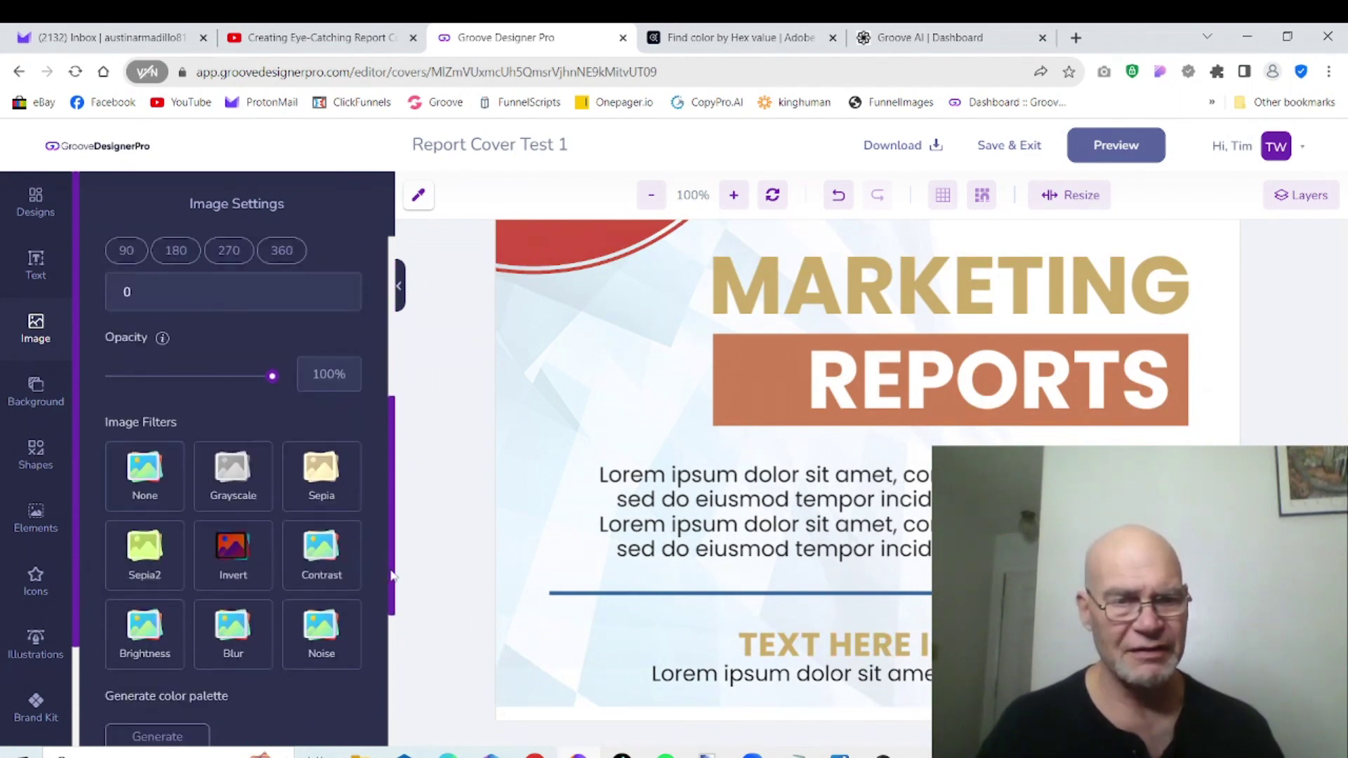
pyautogui.click(236, 543)
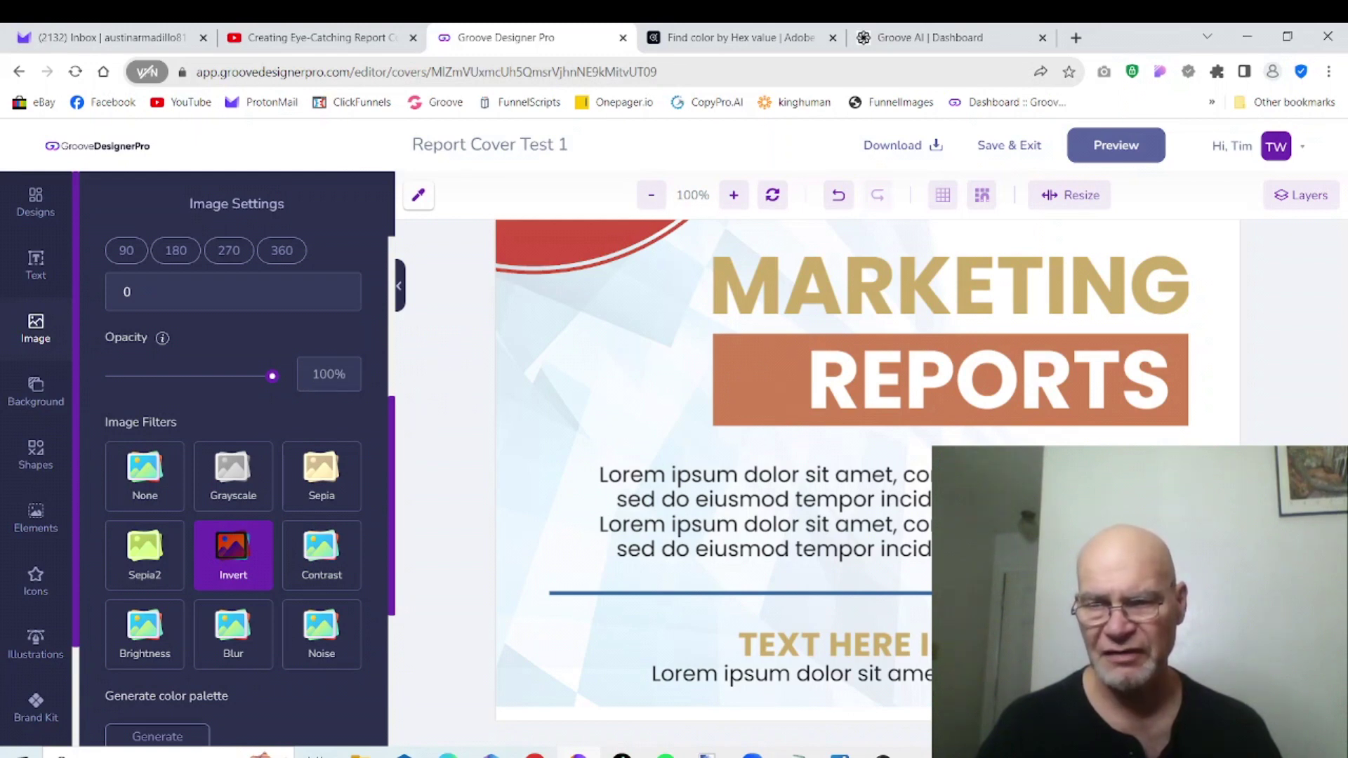
pyautogui.scroll(5, 808, 456)
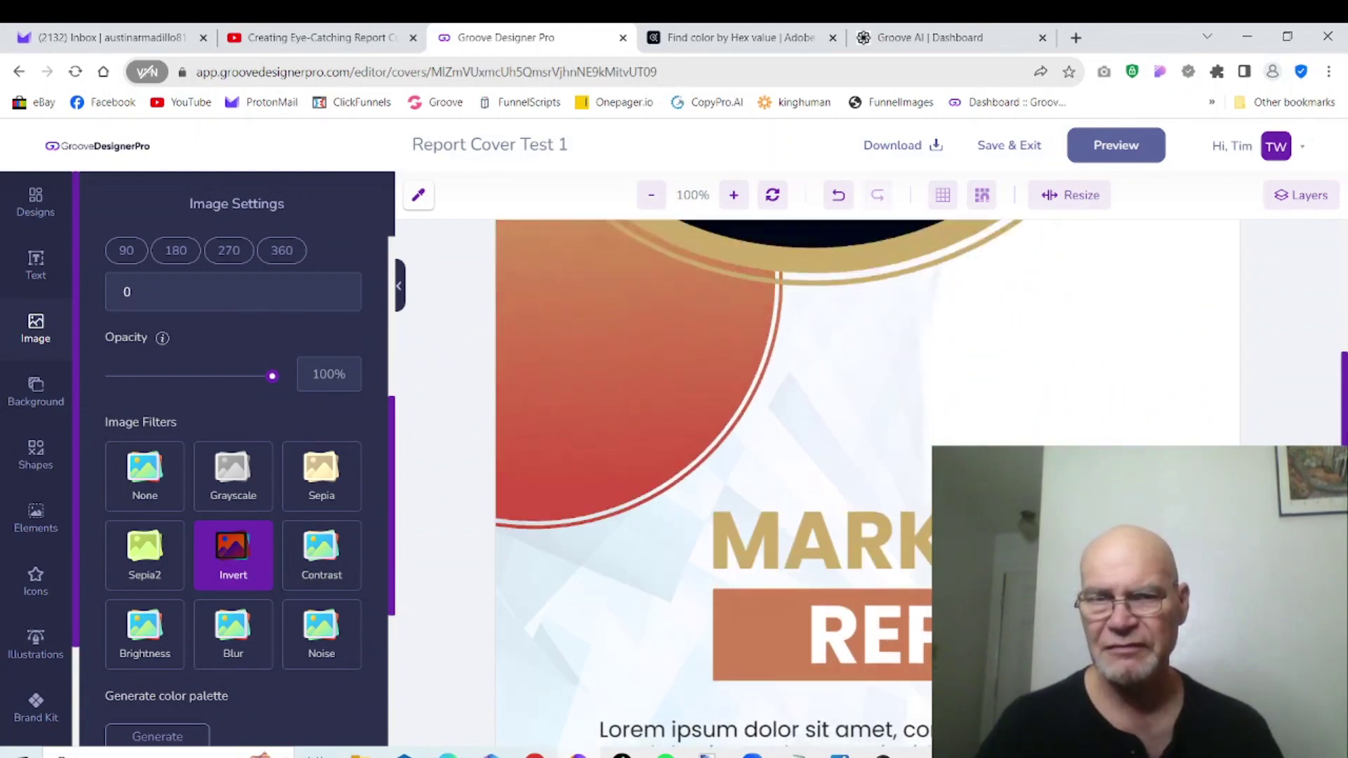
pyautogui.scroll(-5, 808, 456)
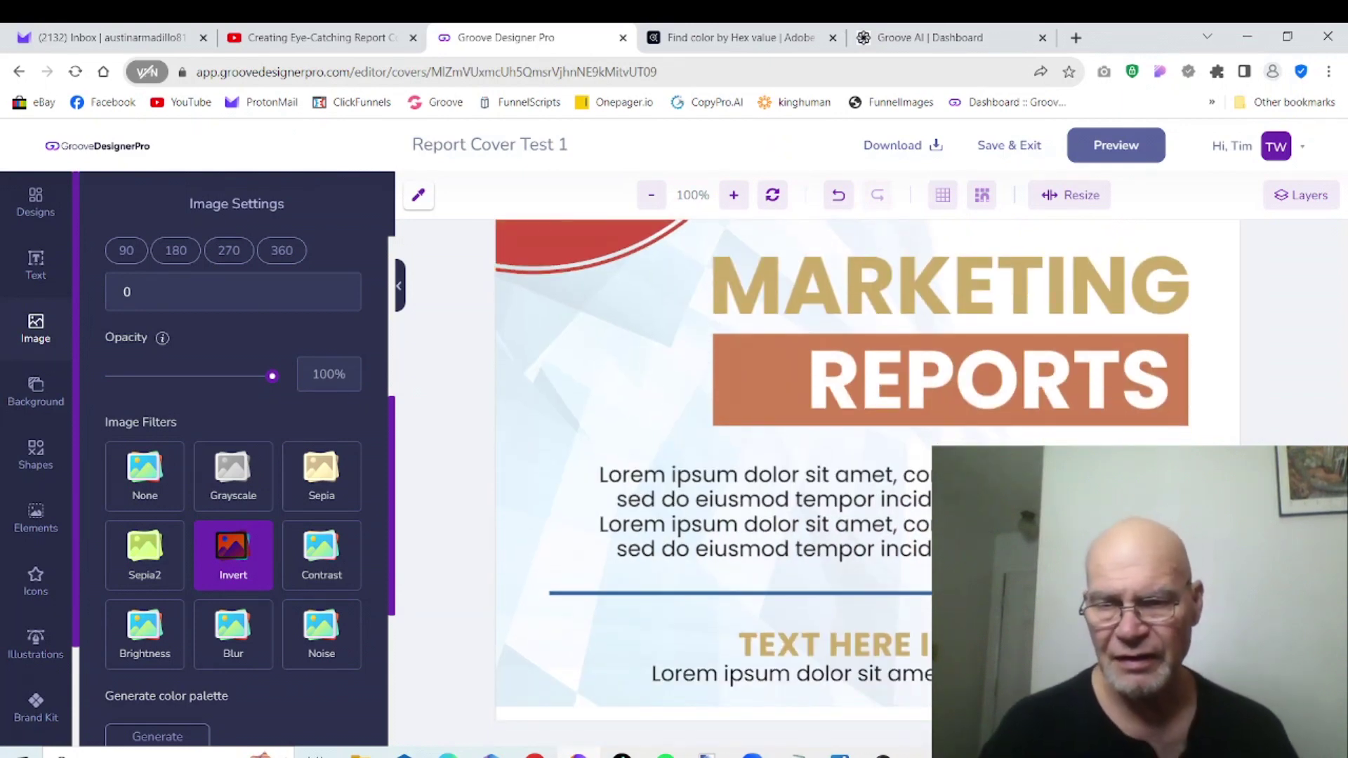
# Step: Add a basic square shape to the cover and flatten it into a thin horizontal bar above the title
pyautogui.click(703, 594)
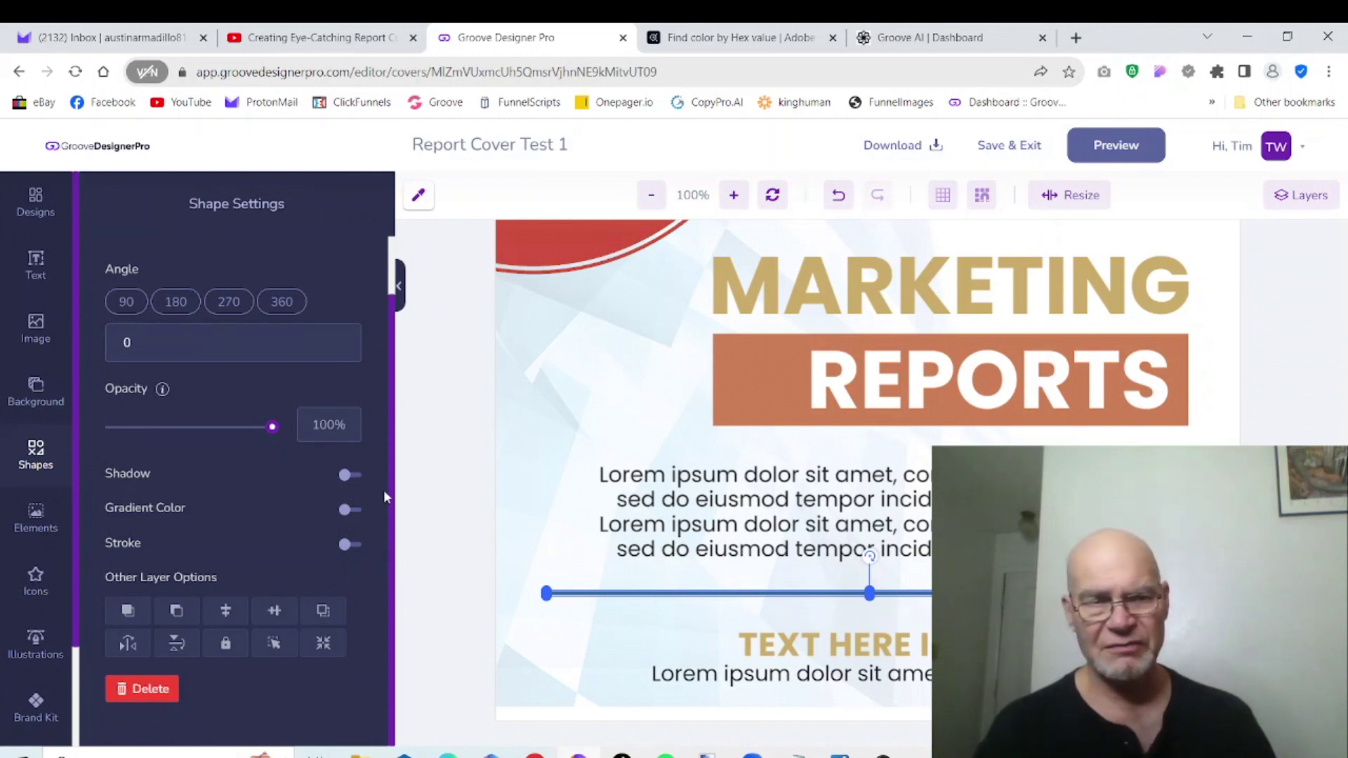
pyautogui.click(35, 453)
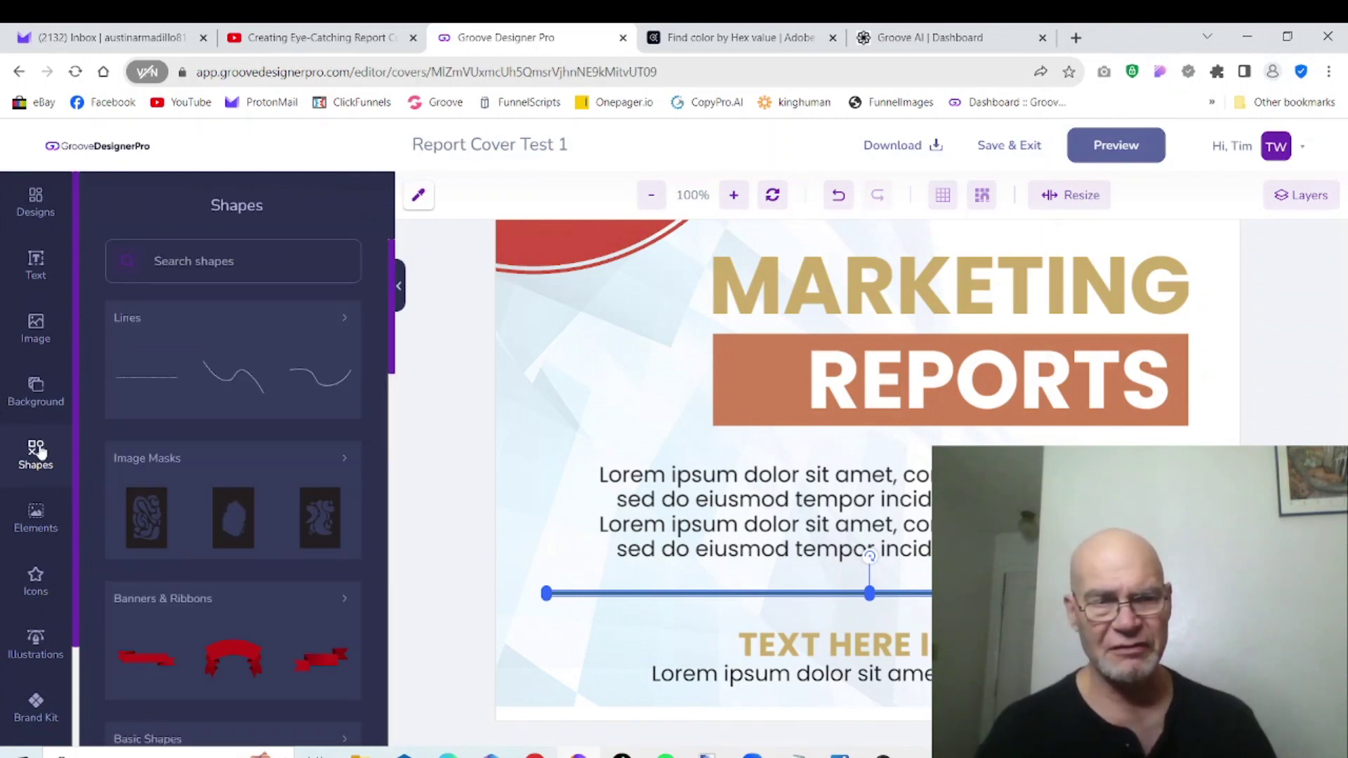
pyautogui.moveTo(394, 374); pyautogui.dragTo(393, 457)
pyautogui.click(144, 499)
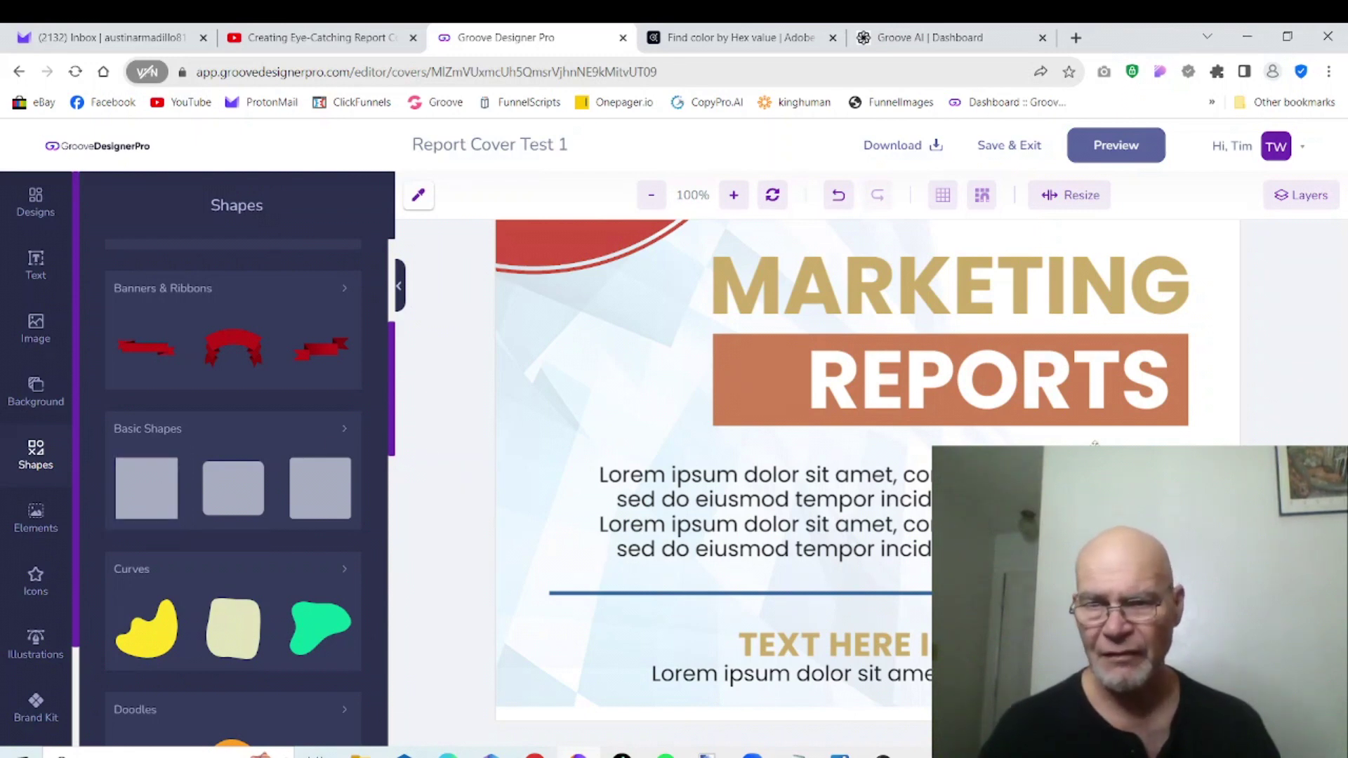
pyautogui.scroll(4, 922, 391)
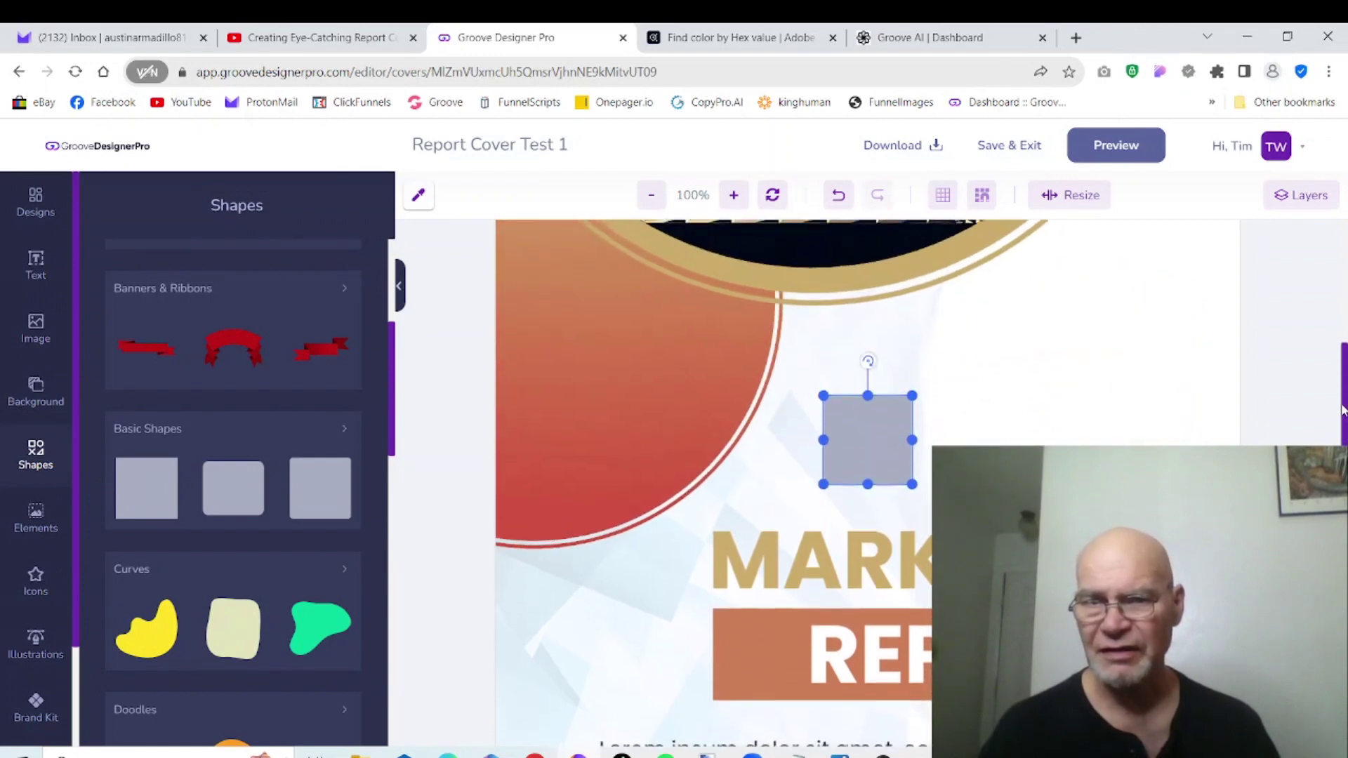
pyautogui.click(869, 486)
pyautogui.moveTo(870, 486); pyautogui.dragTo(869, 408)
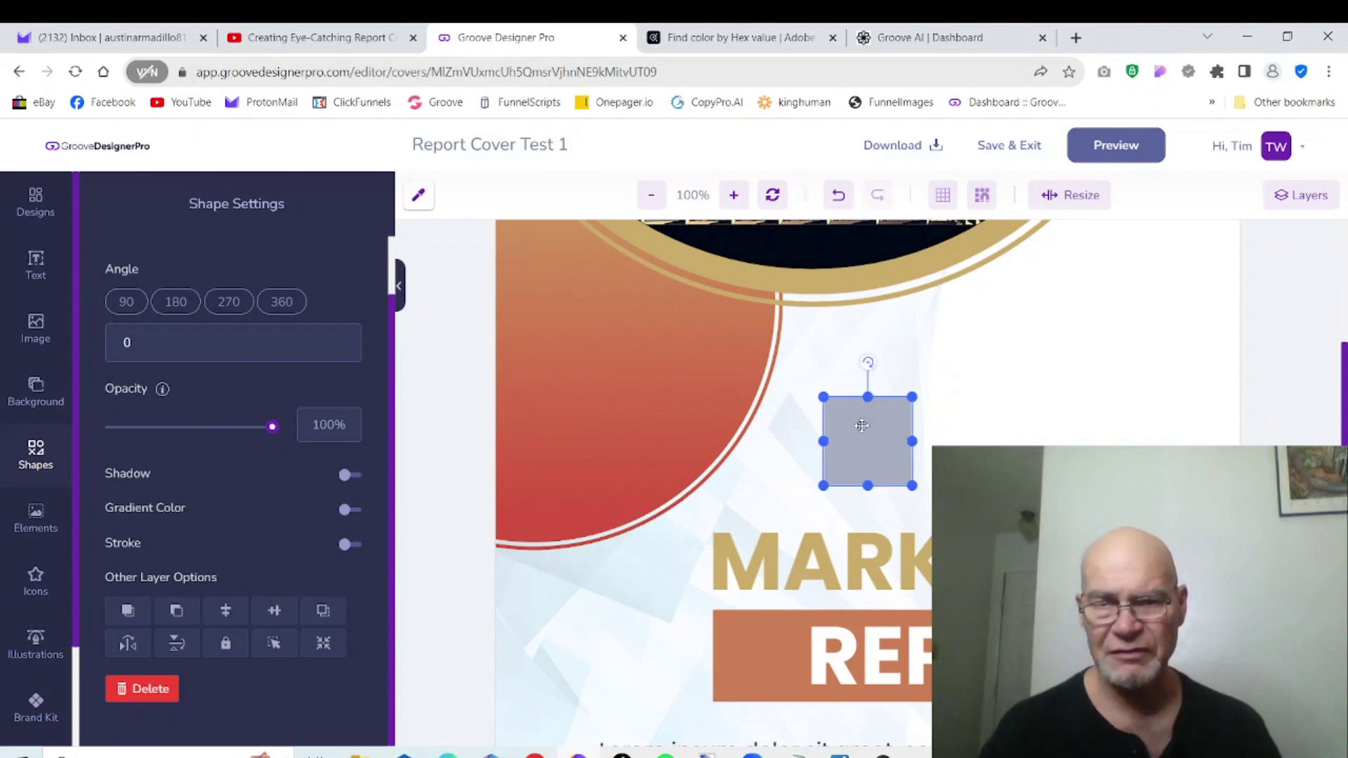
# Step: Delete the thin grey bar above the MARKETING title
pyautogui.rightClick(863, 425)
pyautogui.click(907, 600)
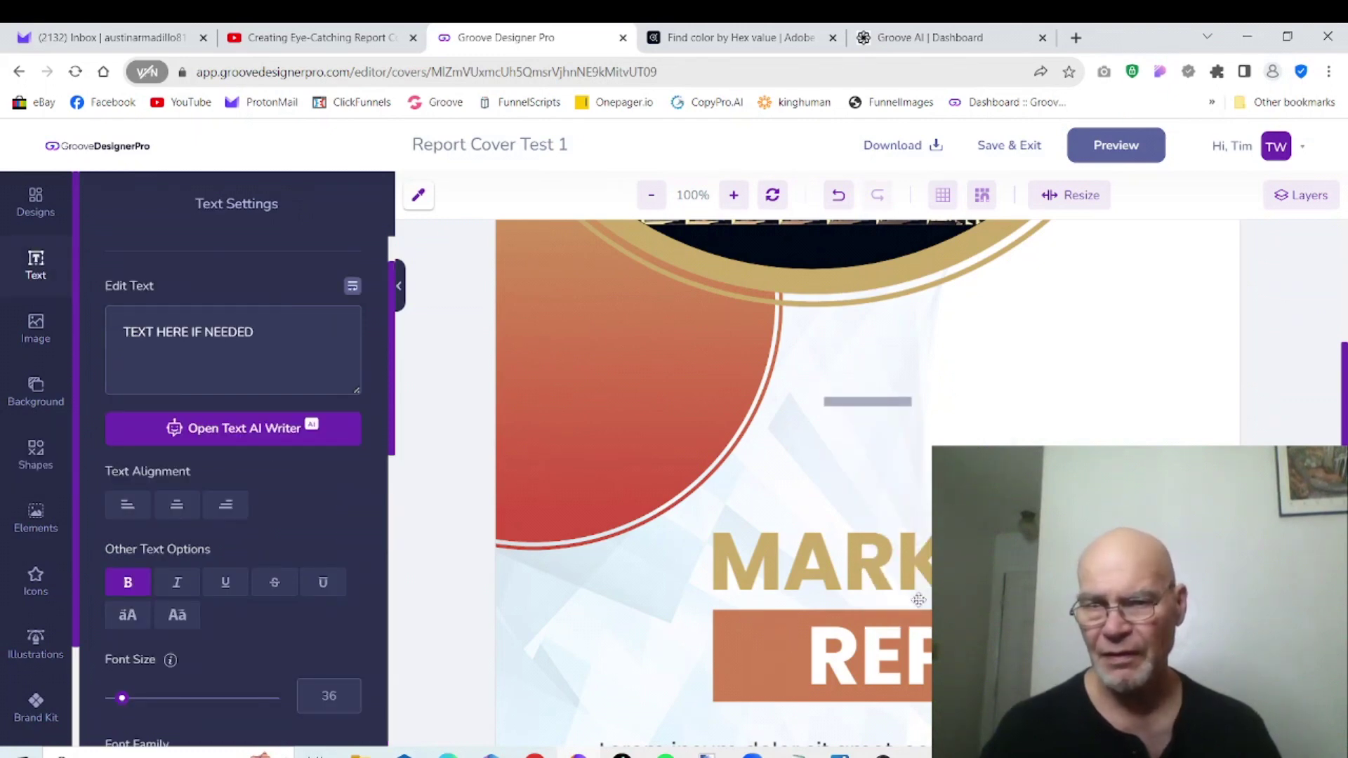
pyautogui.click(871, 402)
pyautogui.rightClick(901, 406)
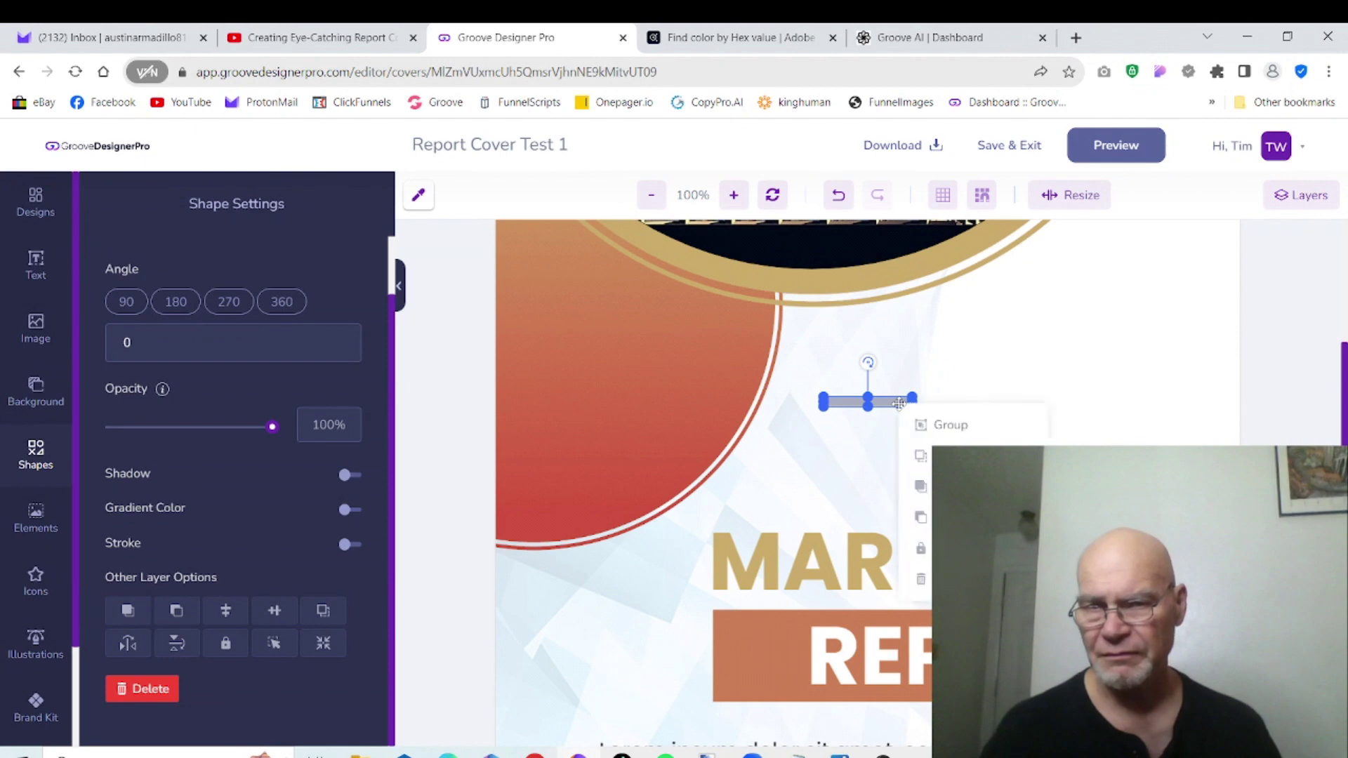
pyautogui.press('Delete')
pyautogui.scroll(-4, 842, 457)
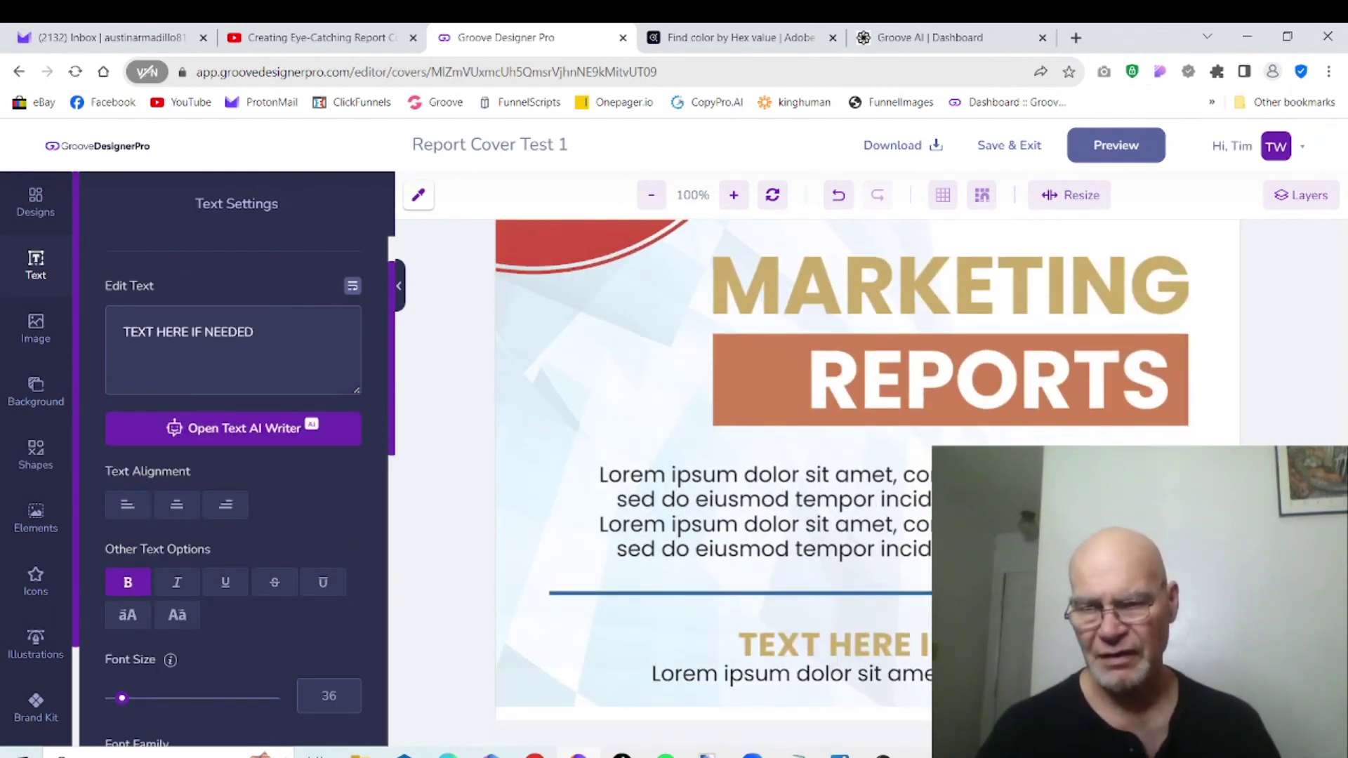
pyautogui.click(703, 594)
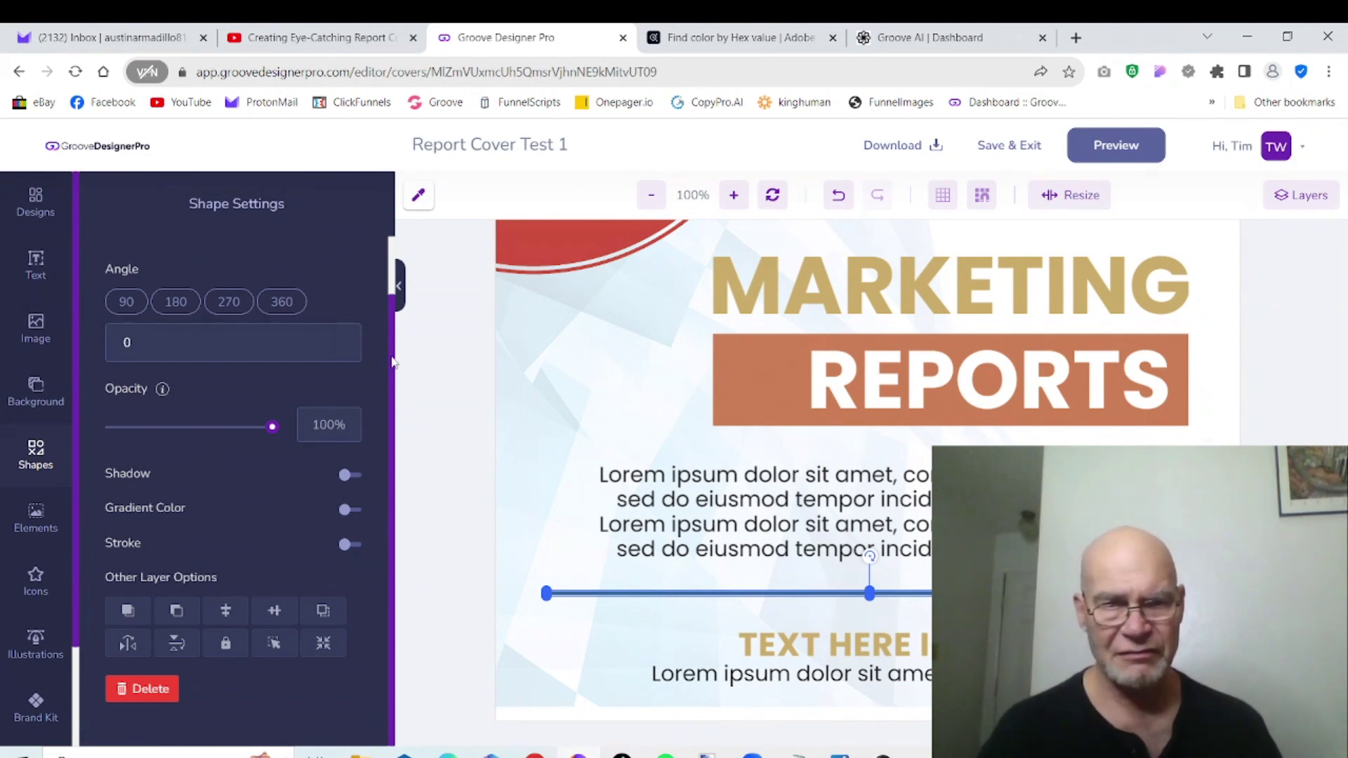
pyautogui.scroll(1, 389, 292)
pyautogui.scroll(-1, 388, 272)
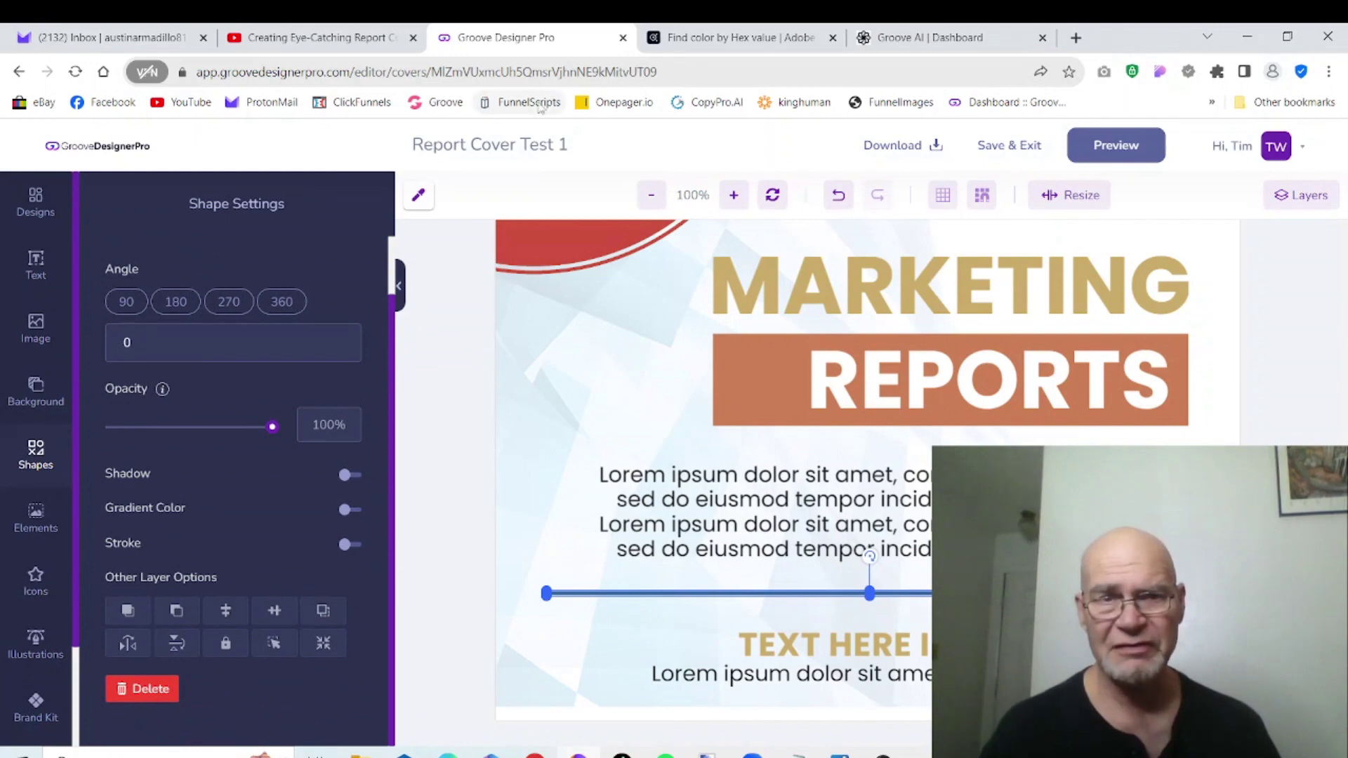
pyautogui.click(419, 193)
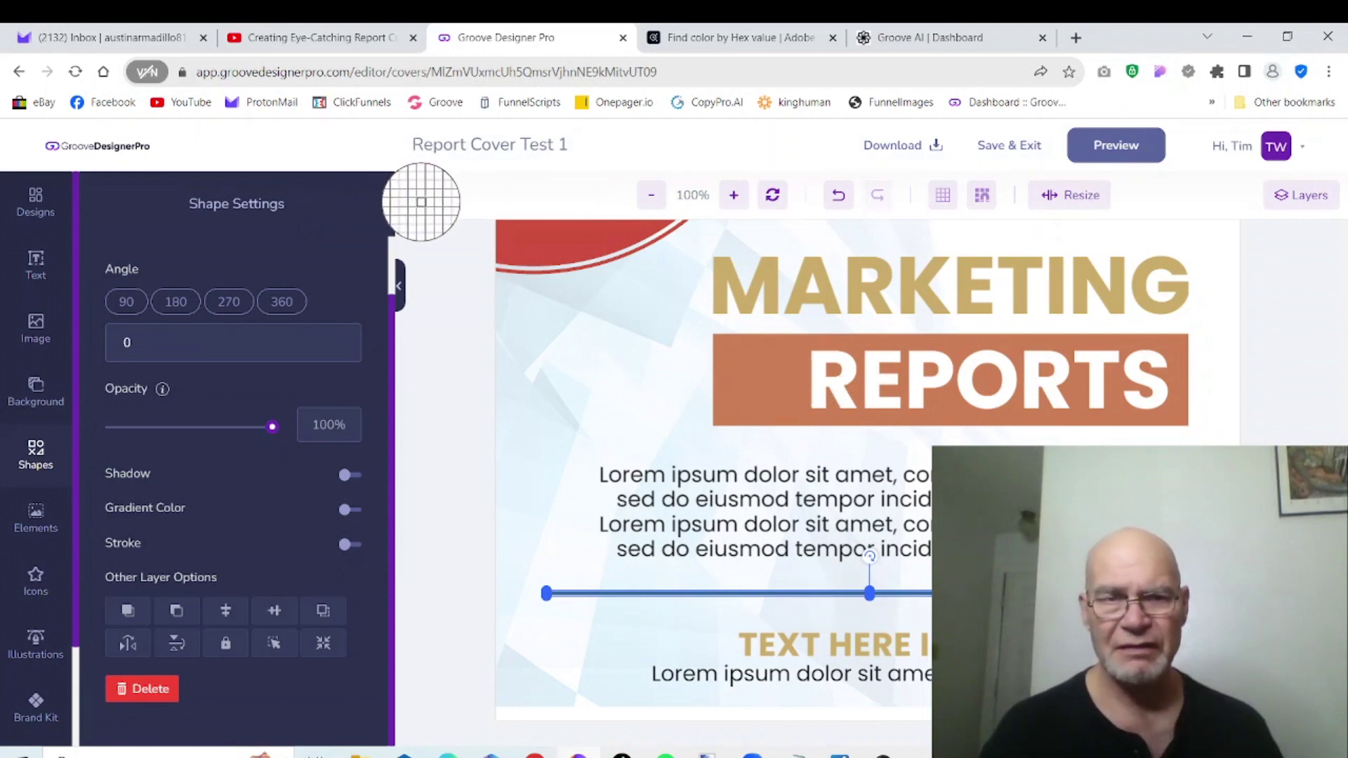
pyautogui.click(420, 195)
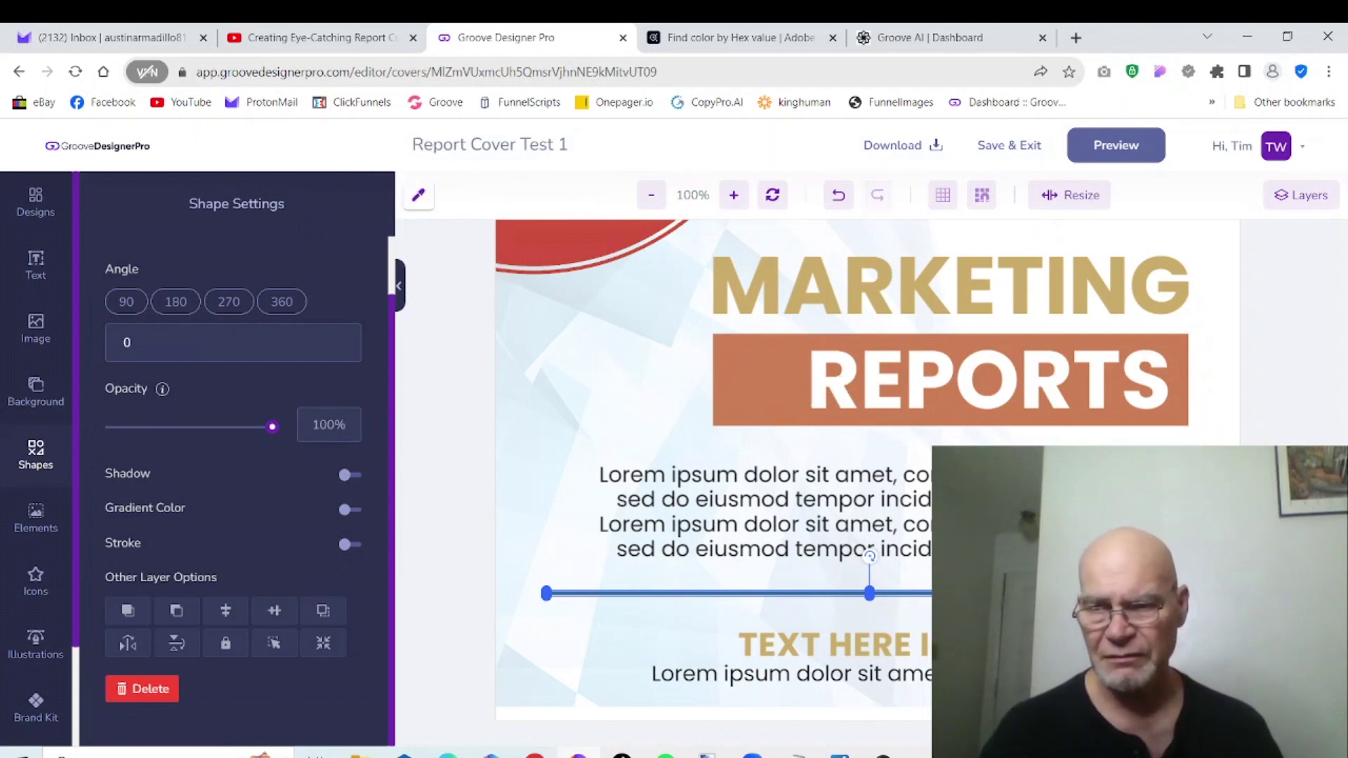
# Step: Sample the orange-gold with the eyedropper where the smaller circle meets the skyline photo's ring
pyautogui.scroll(5, 801, 470)
pyautogui.scroll(1, 1053, 385)
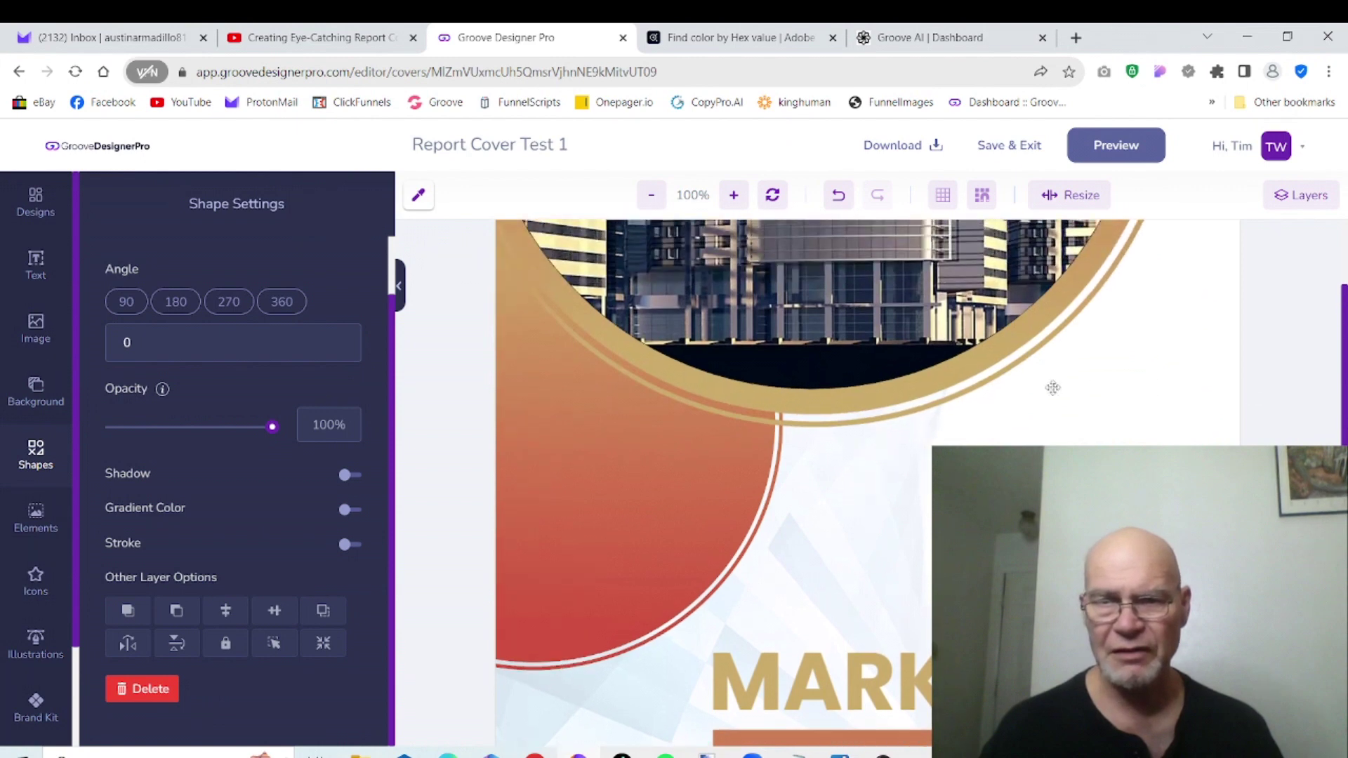
pyautogui.click(937, 385)
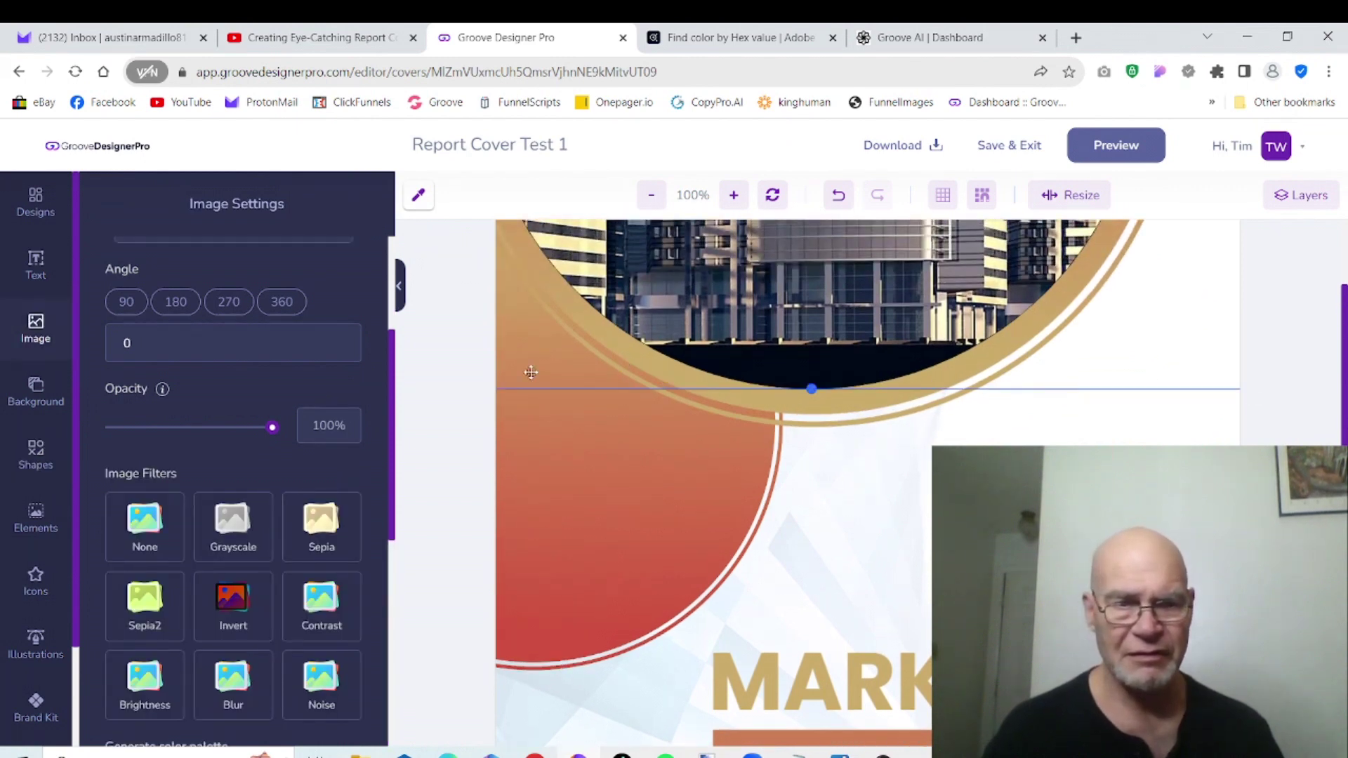
pyautogui.click(419, 195)
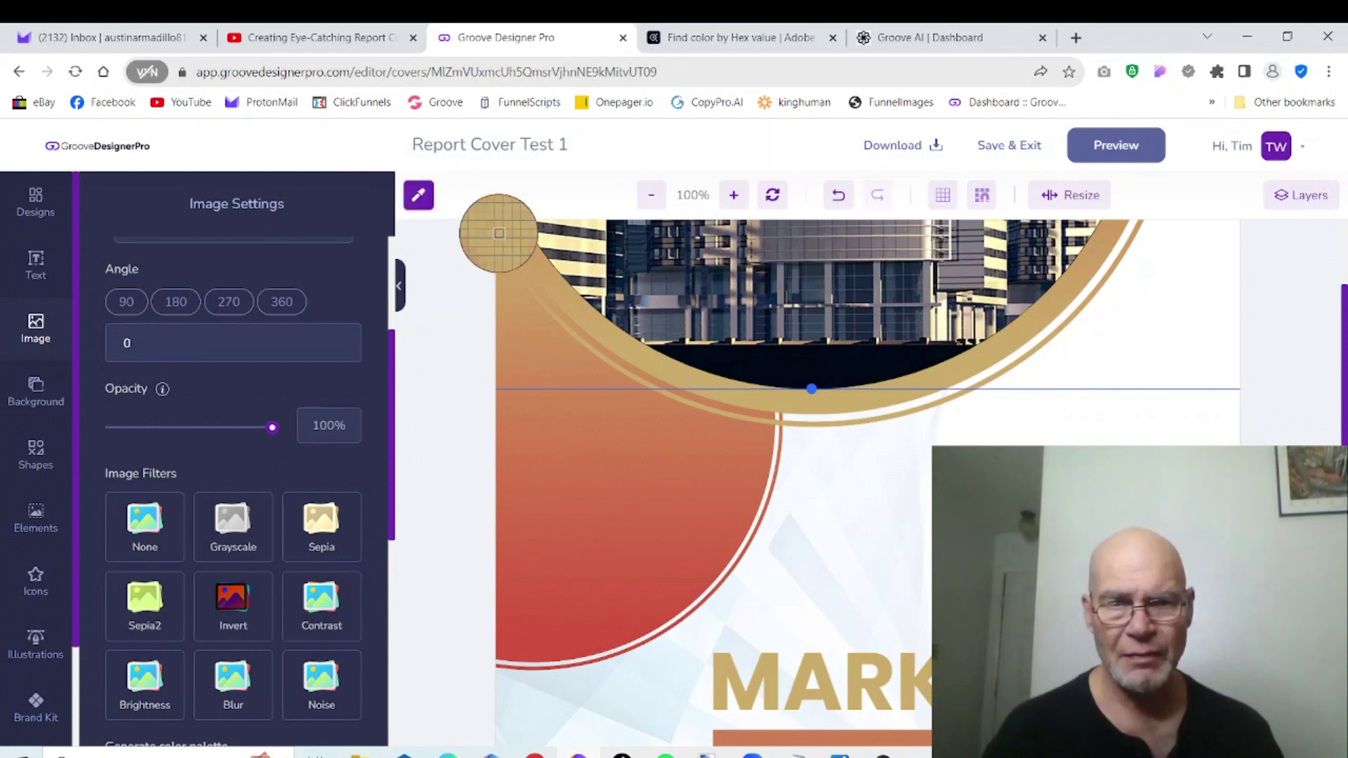
pyautogui.click(553, 284)
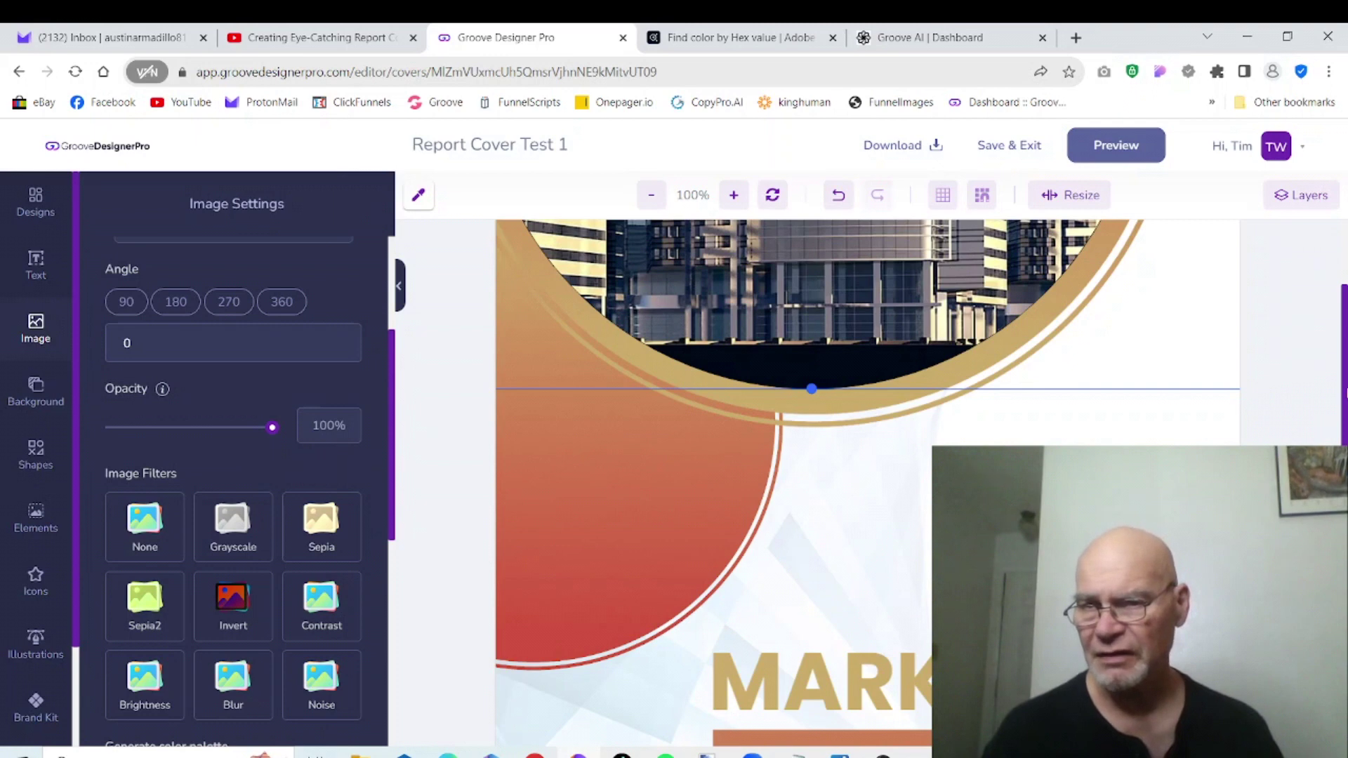
# Step: Switch to Notepad, add the sampled colour code #cca065 on a new line and copy it
pyautogui.moveTo(1345, 394); pyautogui.dragTo(1345, 533)
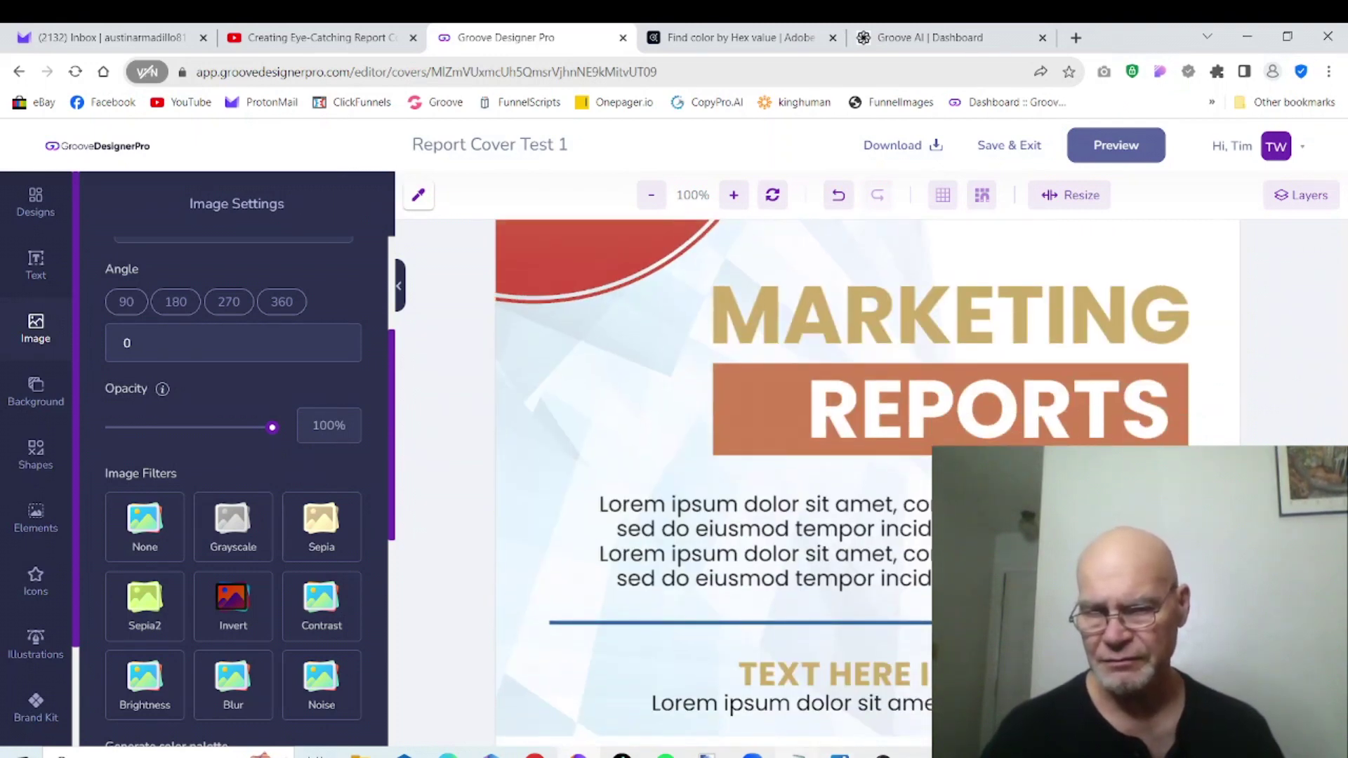
pyautogui.hotkey('alt', 'Tab')
pyautogui.press('Return')
pyautogui.press('Return')
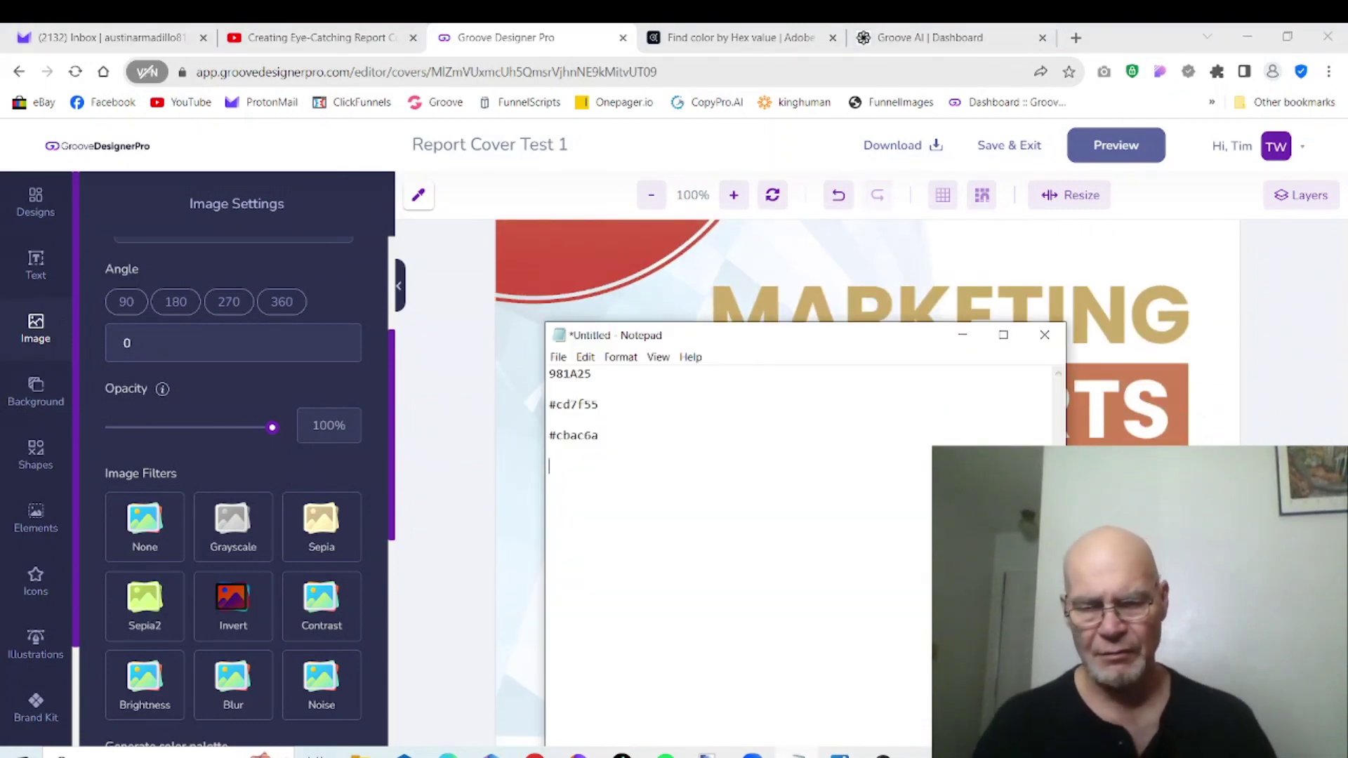
pyautogui.write('#cca065')
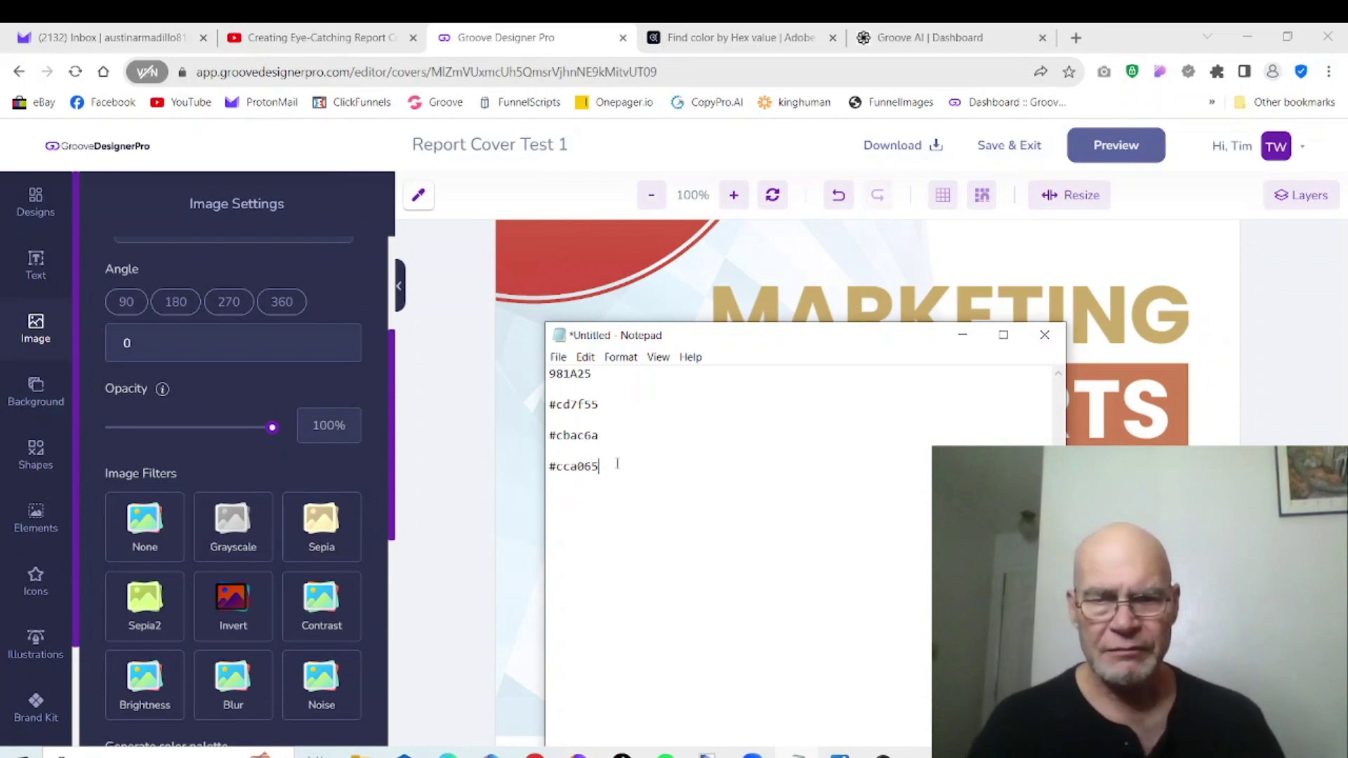
pyautogui.moveTo(617, 464); pyautogui.dragTo(537, 465)
pyautogui.rightClick(571, 469)
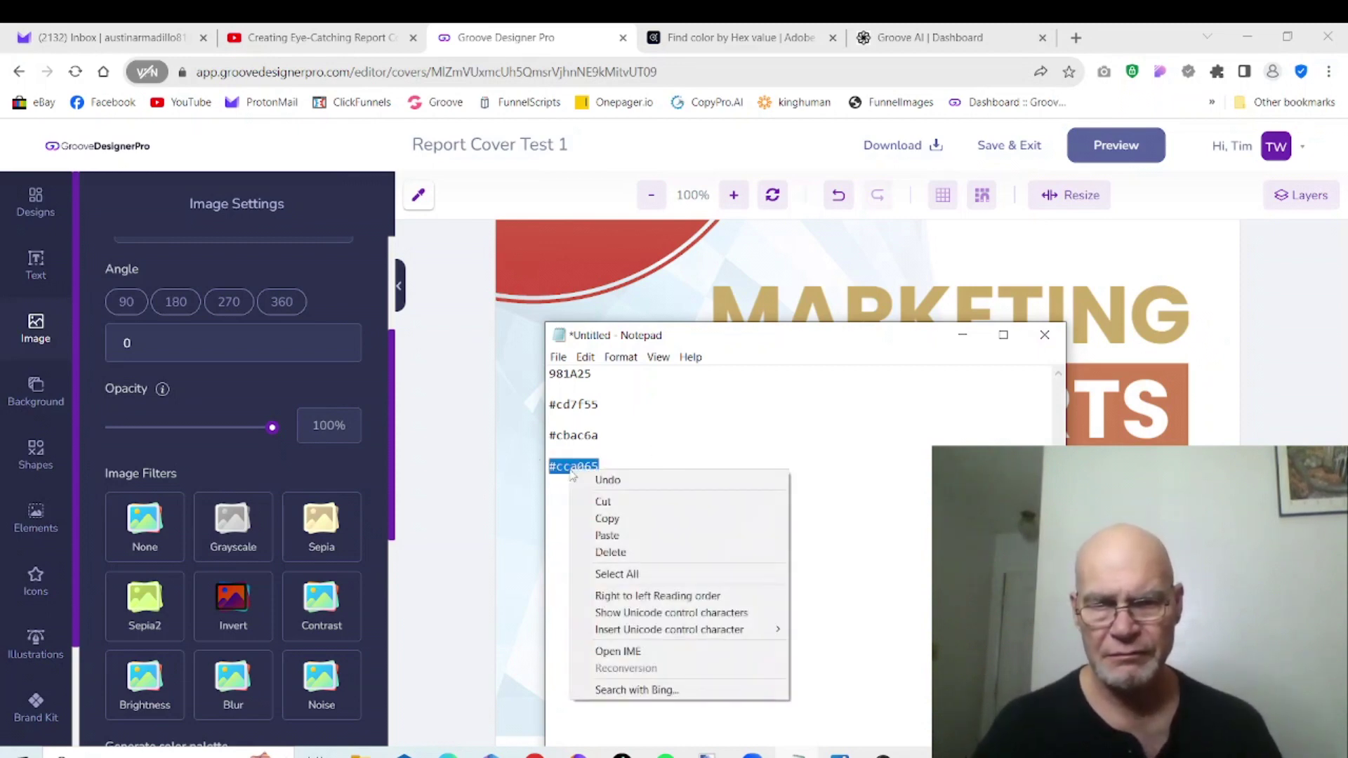
pyautogui.click(622, 521)
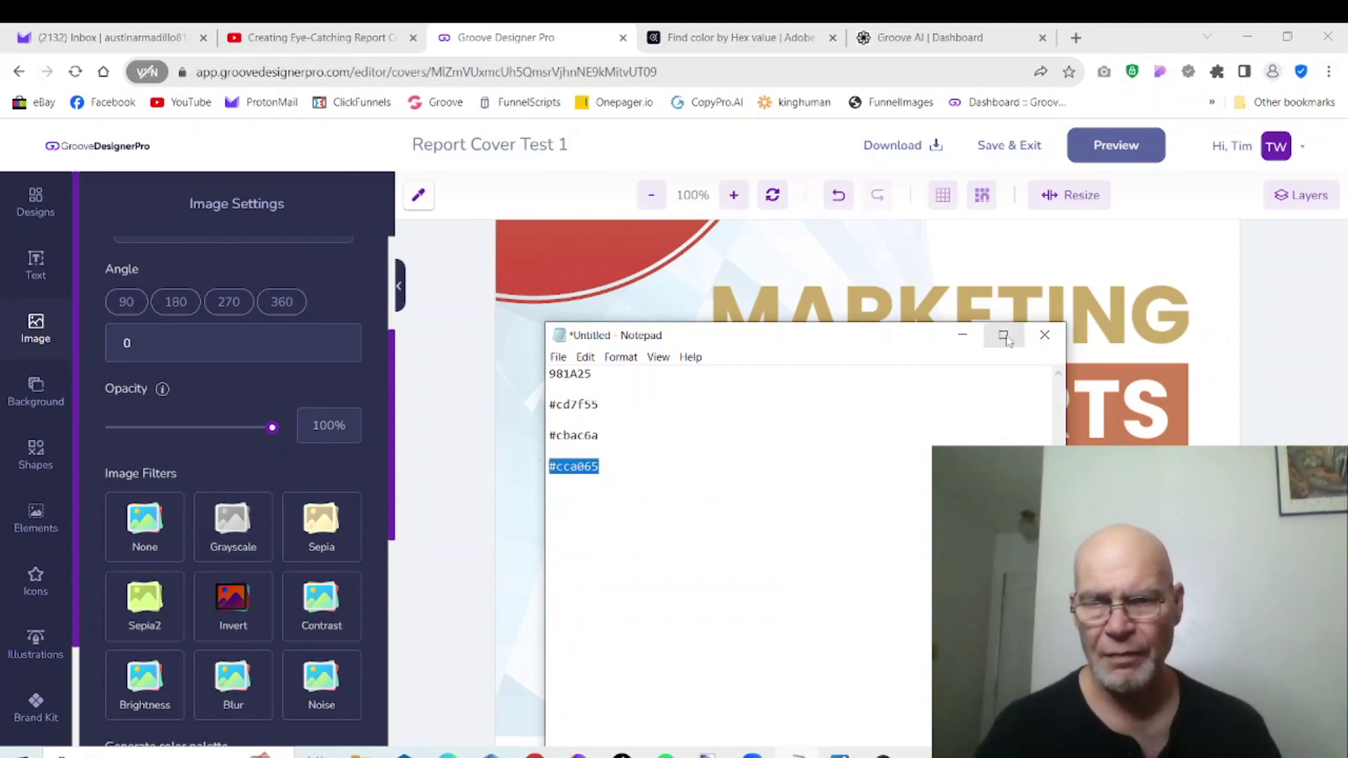
pyautogui.click(962, 335)
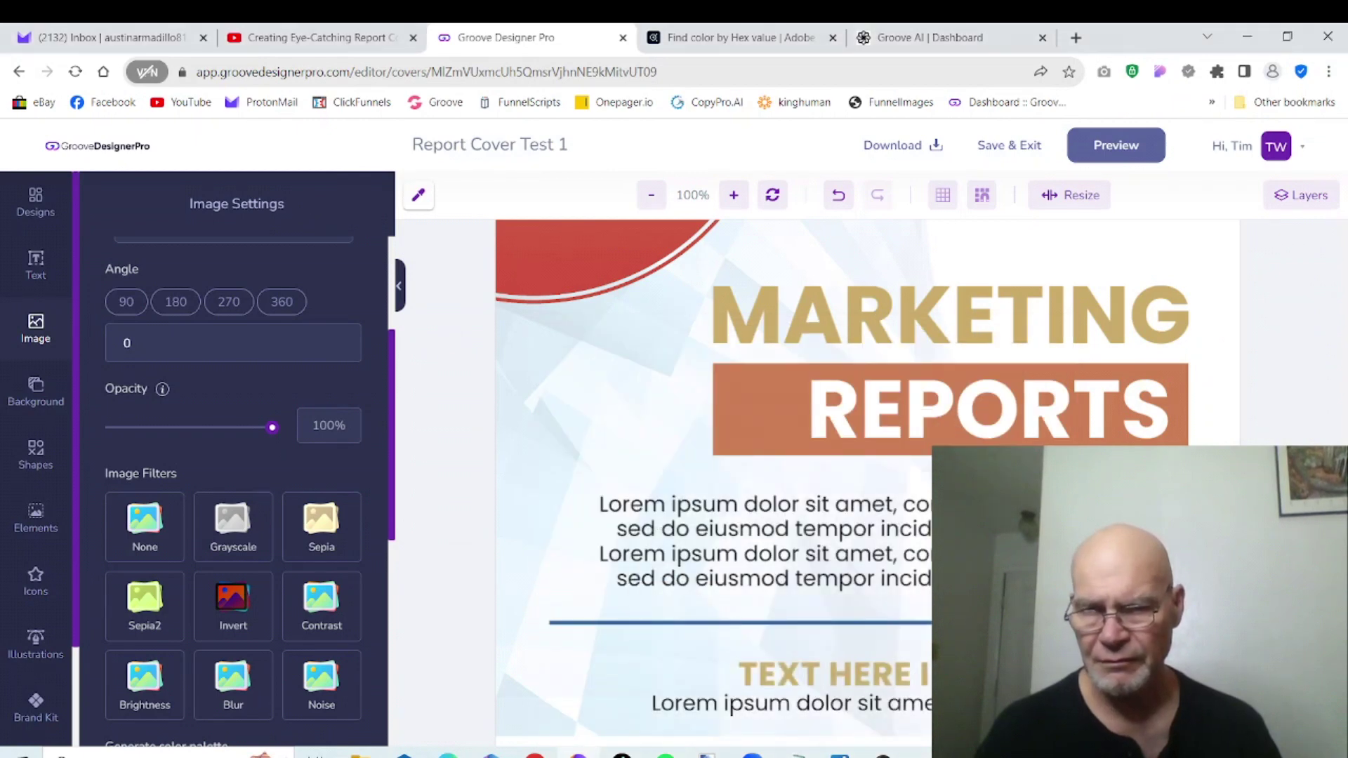
# Step: Set the colour of the blue divider line above the TEXT HERE heading to #CCA065
pyautogui.click(703, 622)
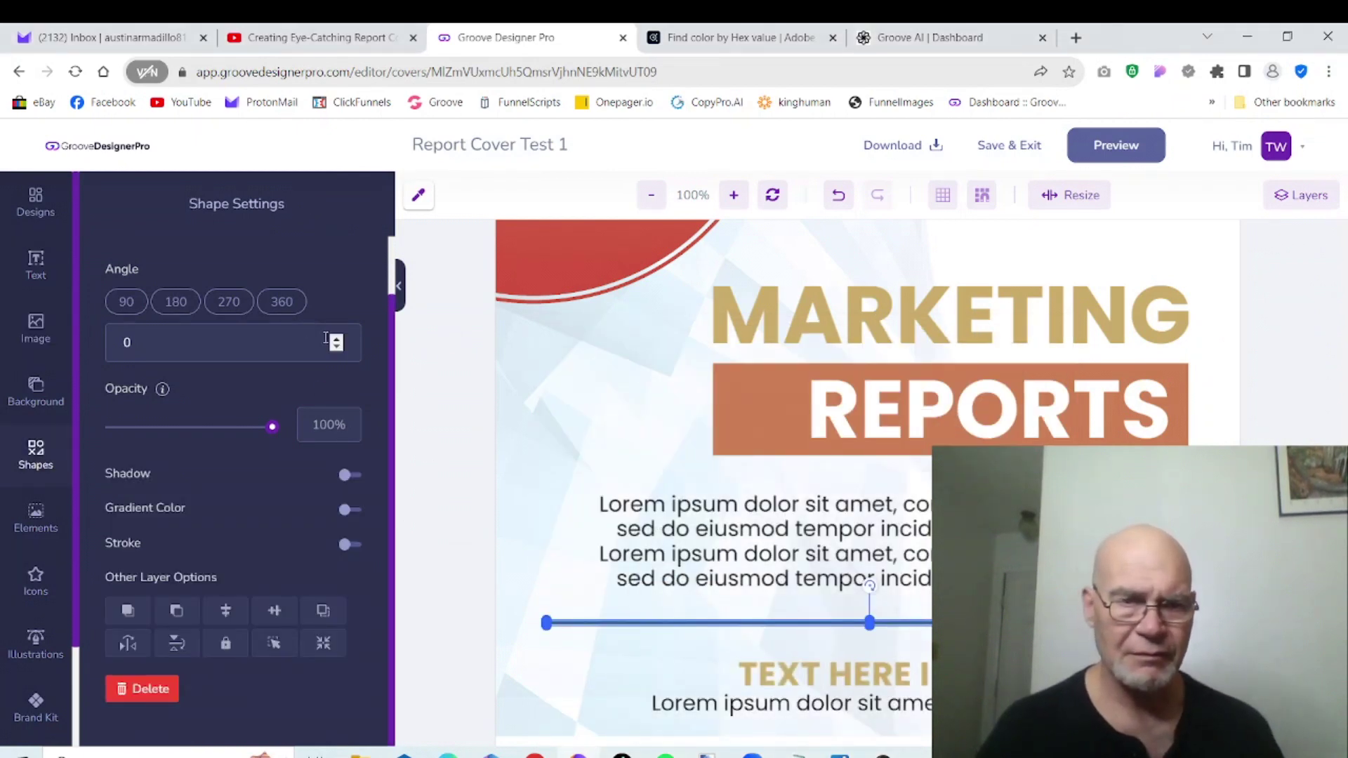
pyautogui.scroll(1, 392, 376)
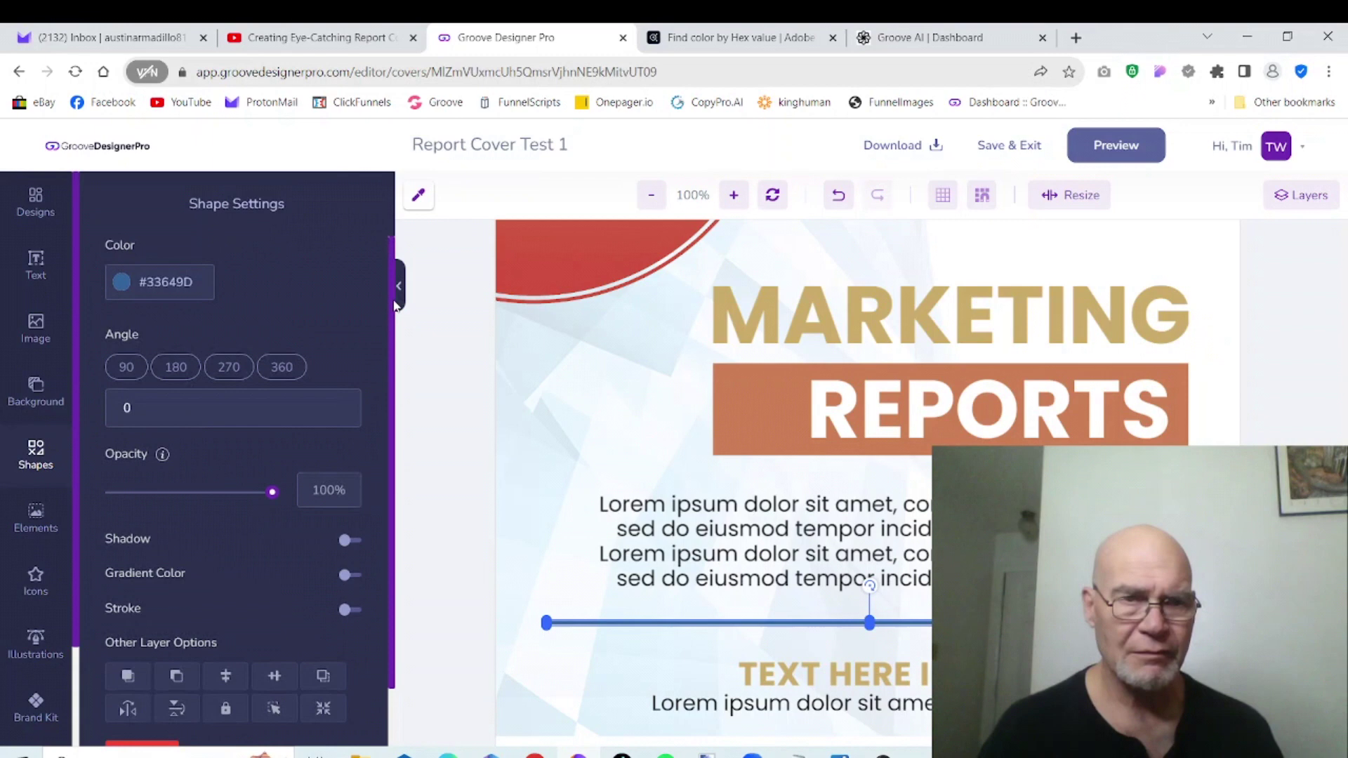
pyautogui.click(192, 286)
pyautogui.hotkey('ctrl', 'v')
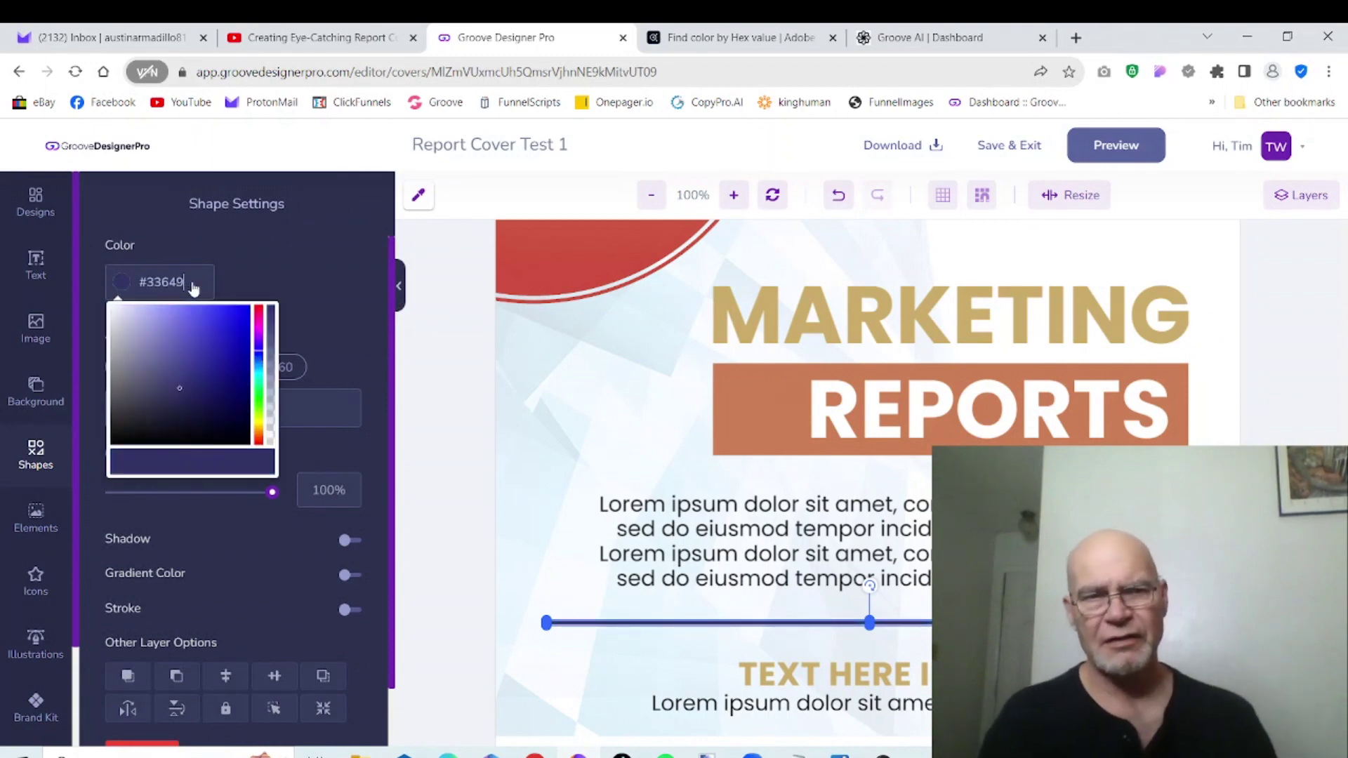
pyautogui.hotkey('ctrl', 'v')
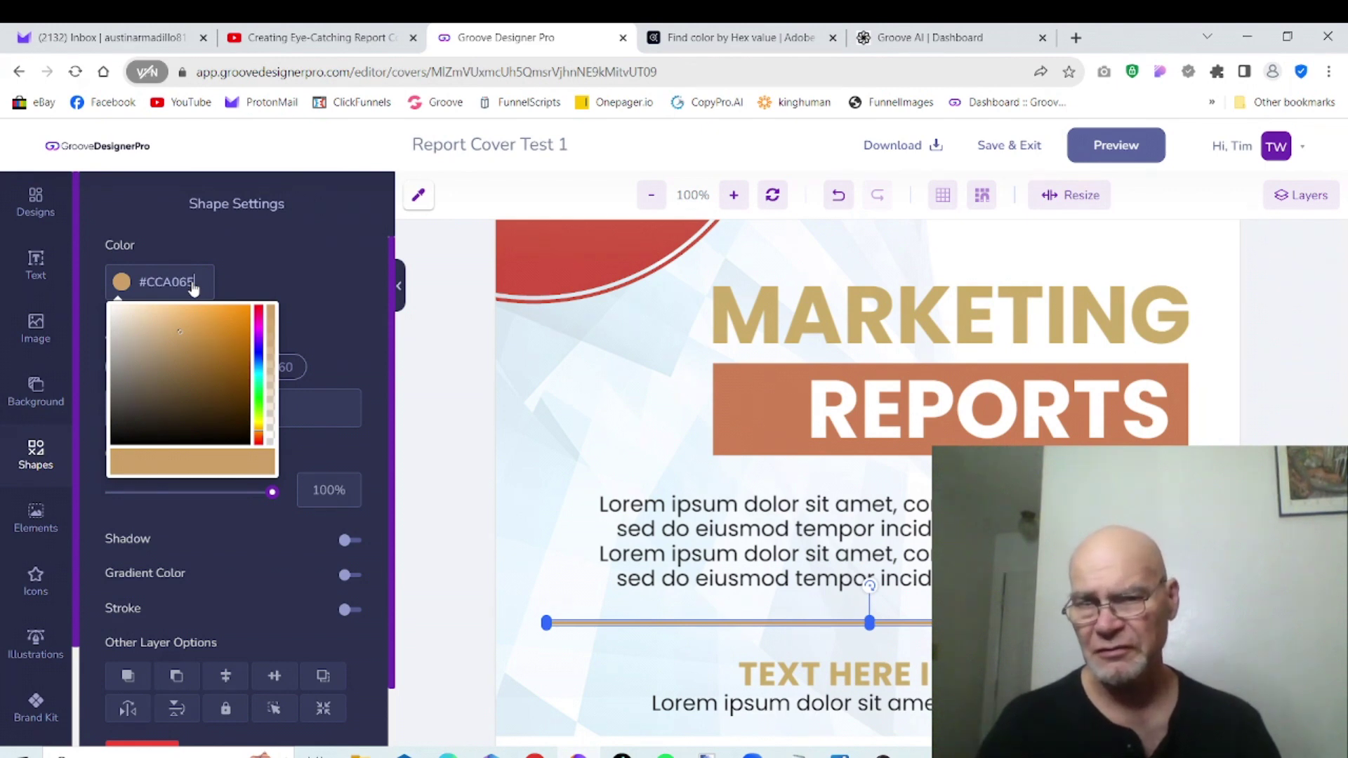
# Step: Delete the light blue patterned image behind the cover's text
pyautogui.click(541, 368)
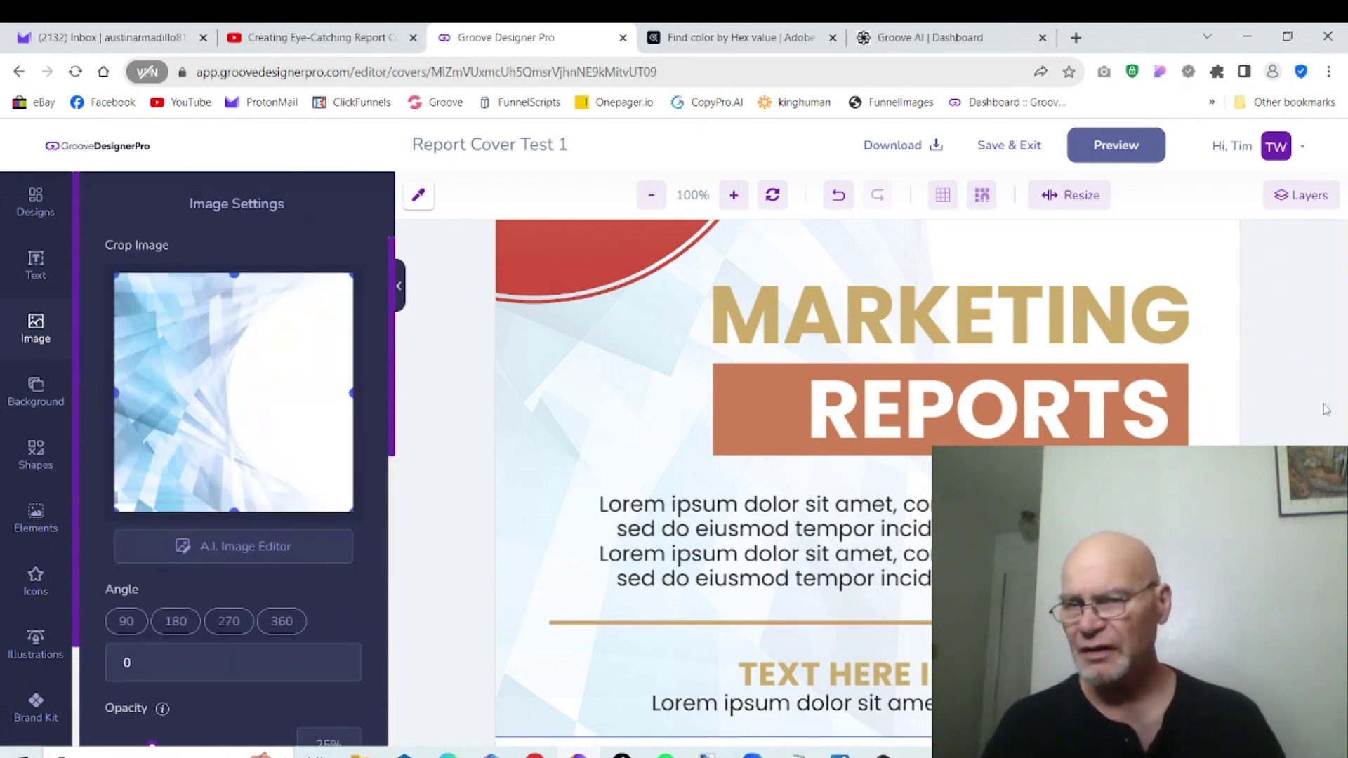
pyautogui.scroll(-1, 867, 482)
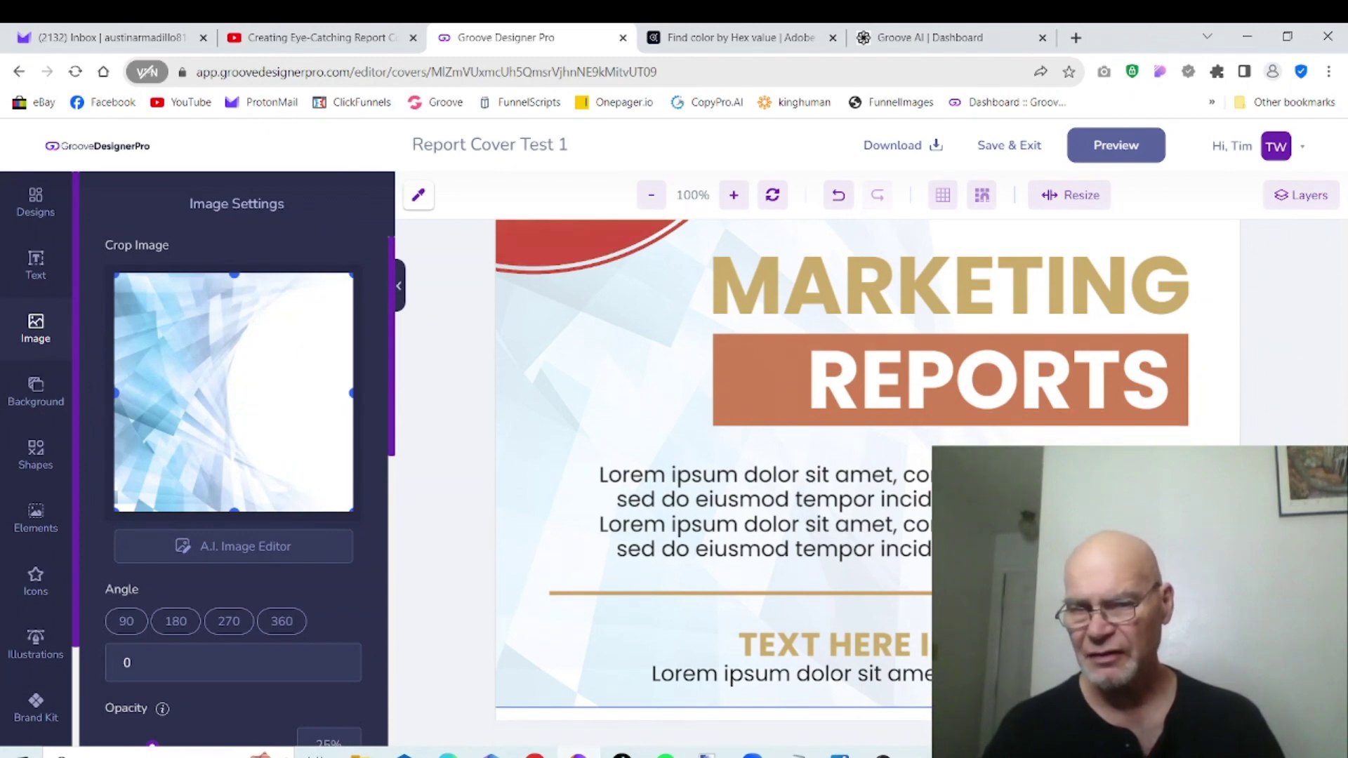
pyautogui.scroll(5, 867, 482)
pyautogui.scroll(-3, 868, 483)
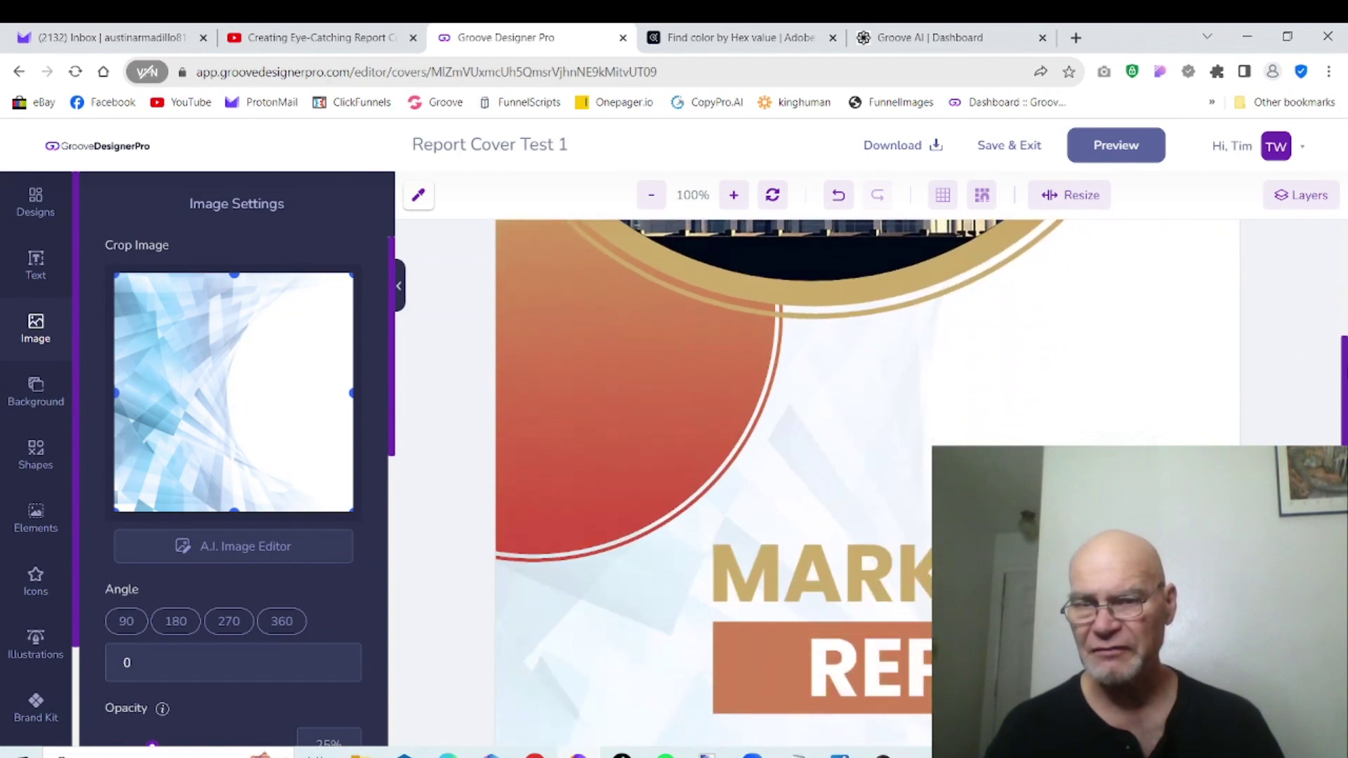
pyautogui.scroll(-4, 867, 483)
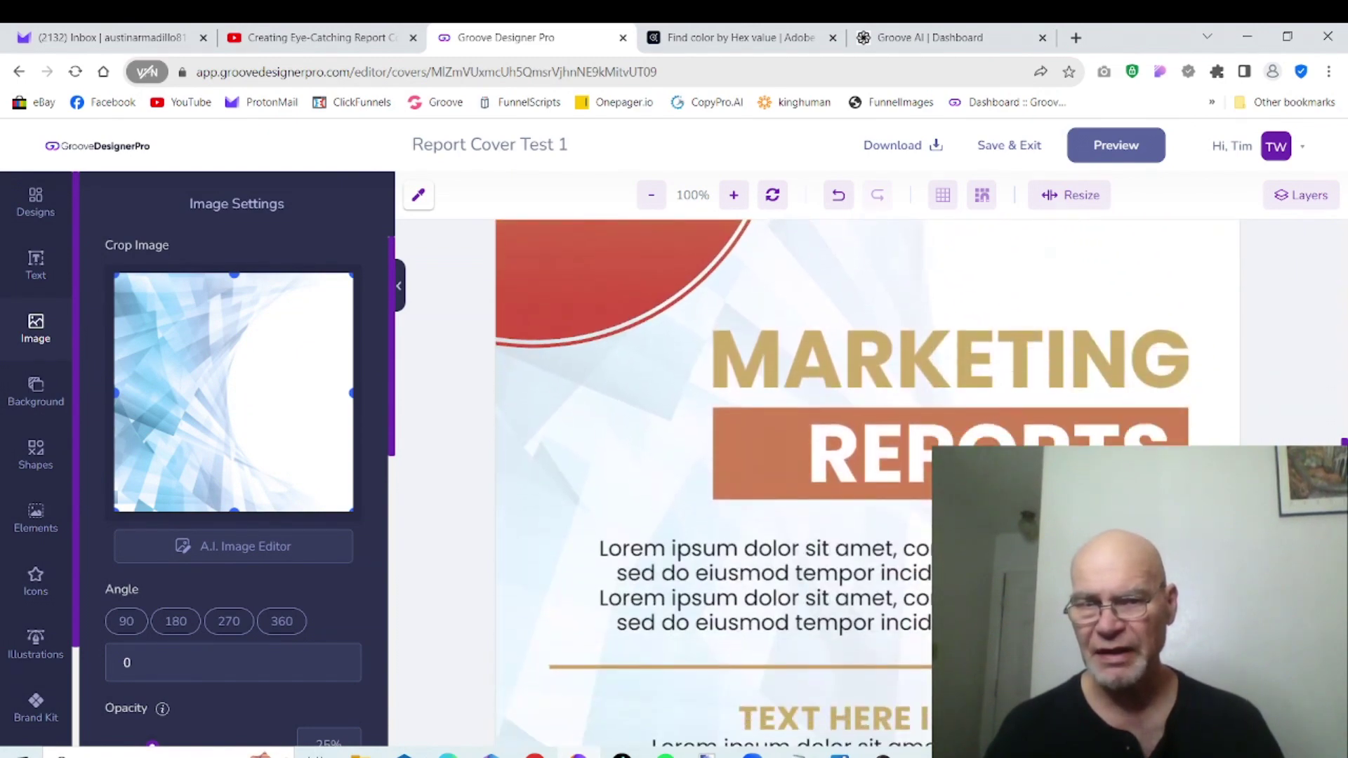
pyautogui.rightClick(573, 417)
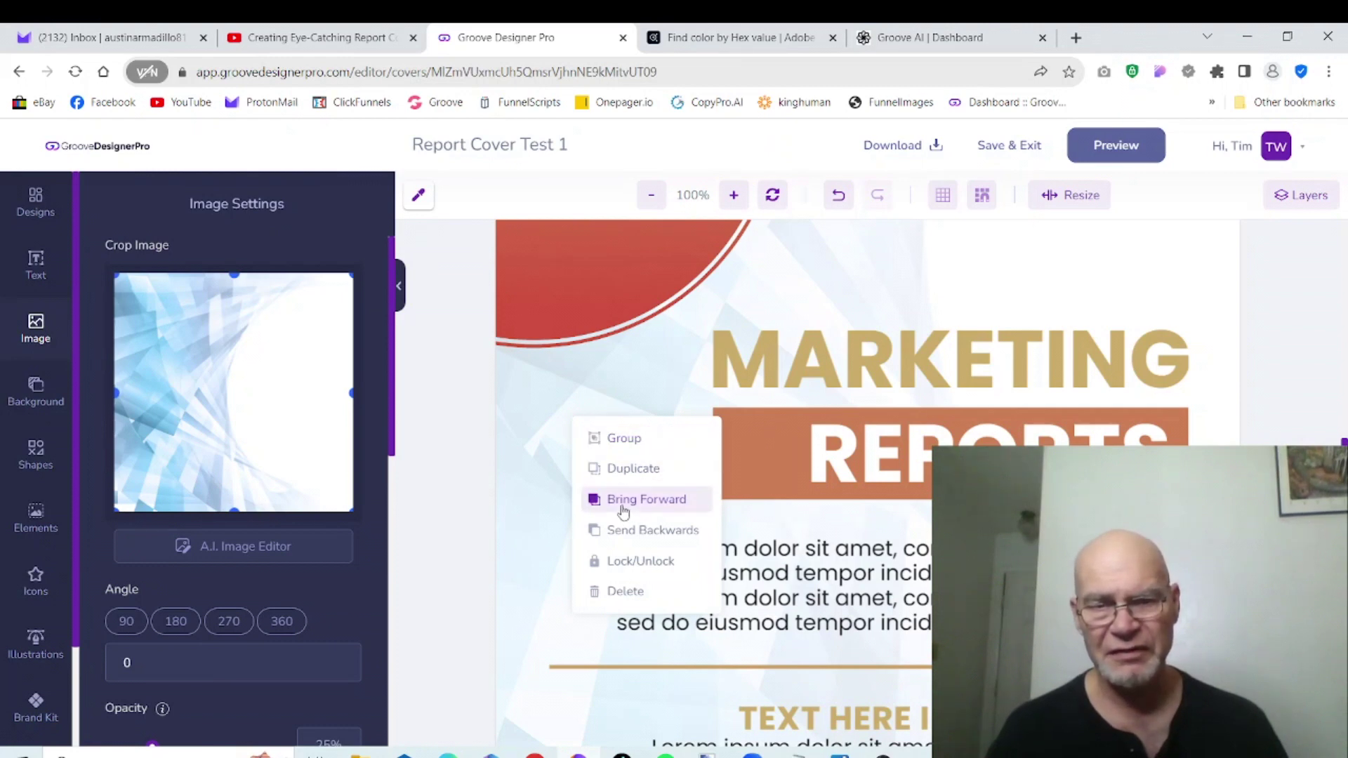
pyautogui.click(630, 590)
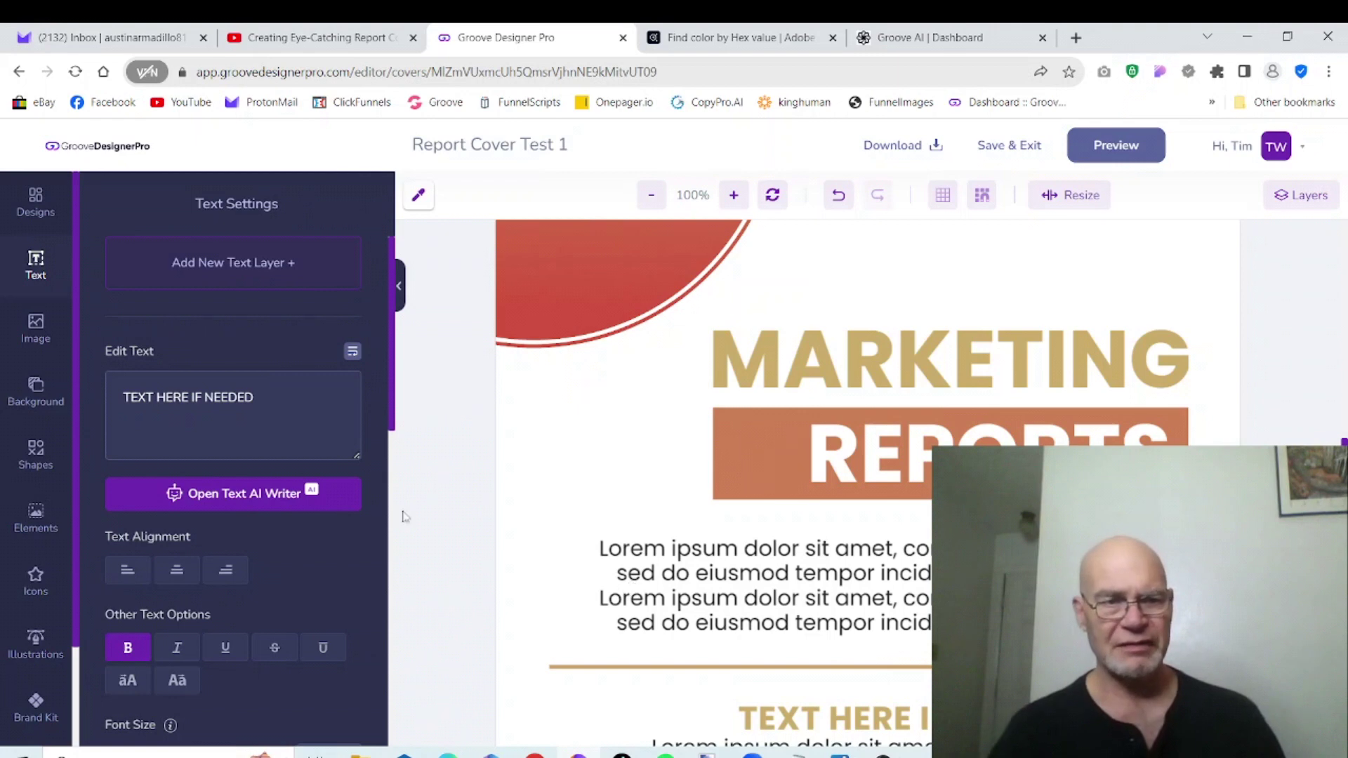
# Step: Open the image options in the cover's background settings
pyautogui.click(536, 476)
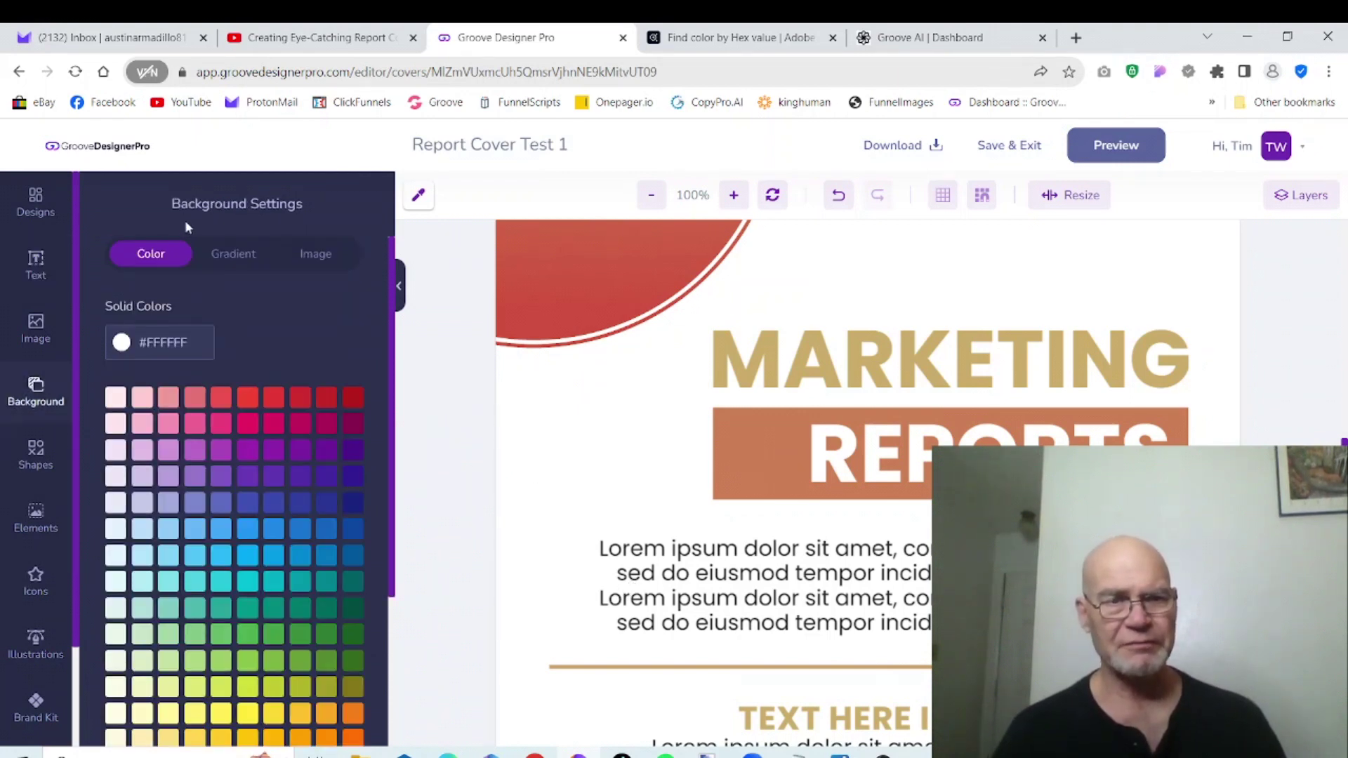
pyautogui.click(232, 256)
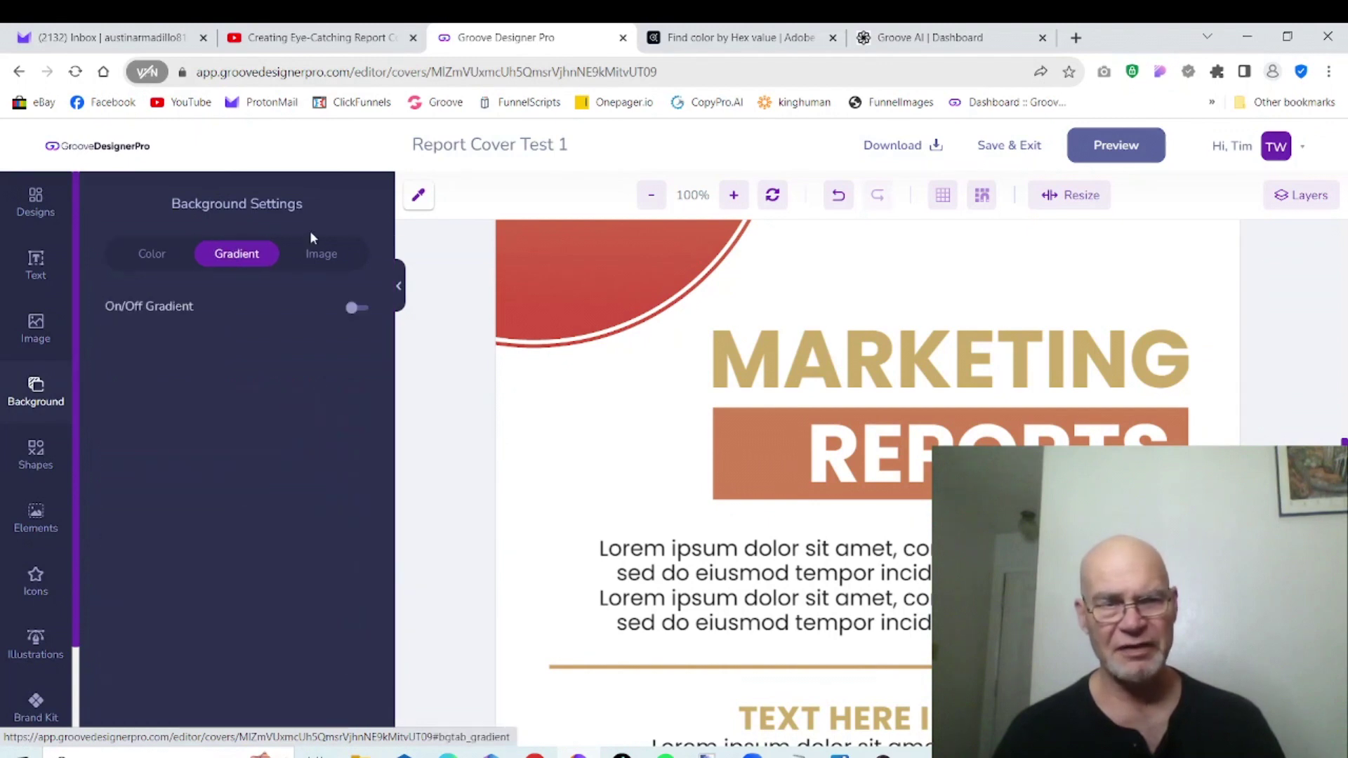
pyautogui.click(332, 255)
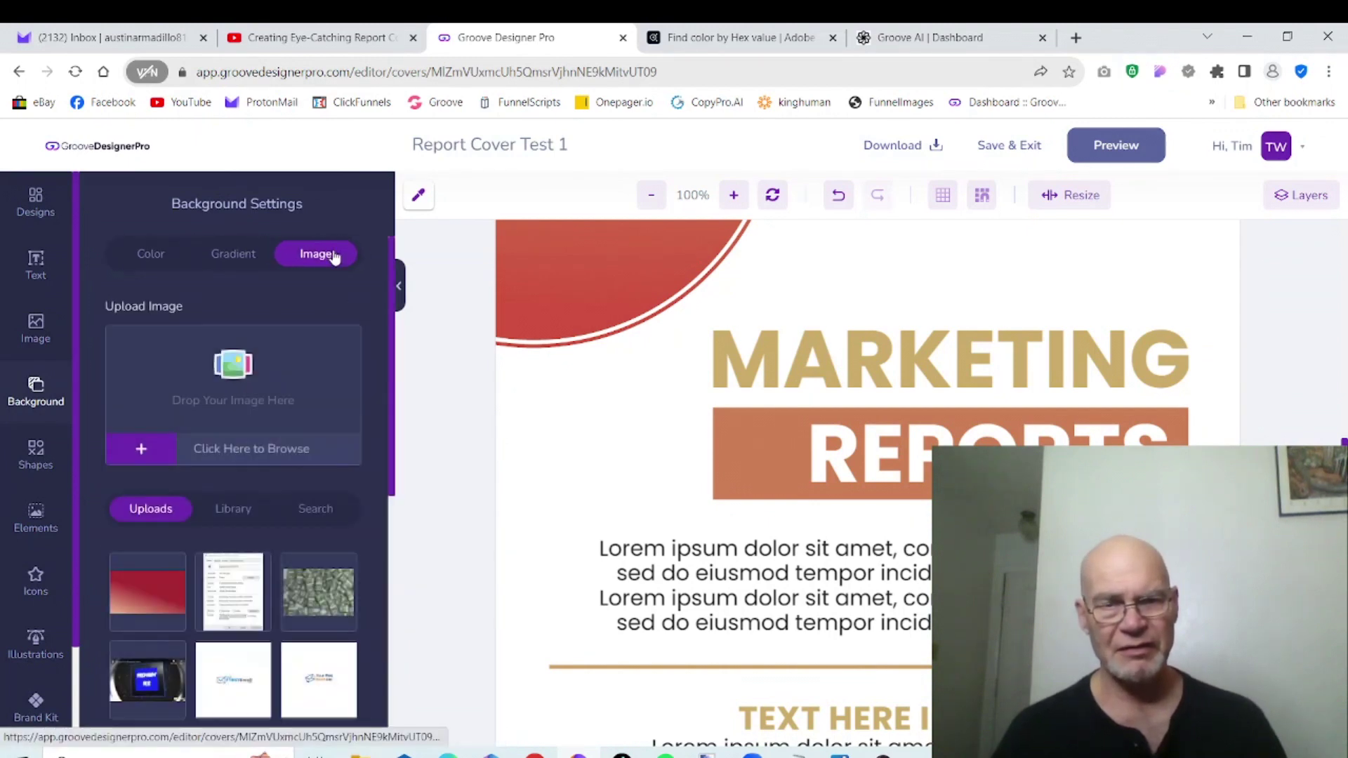
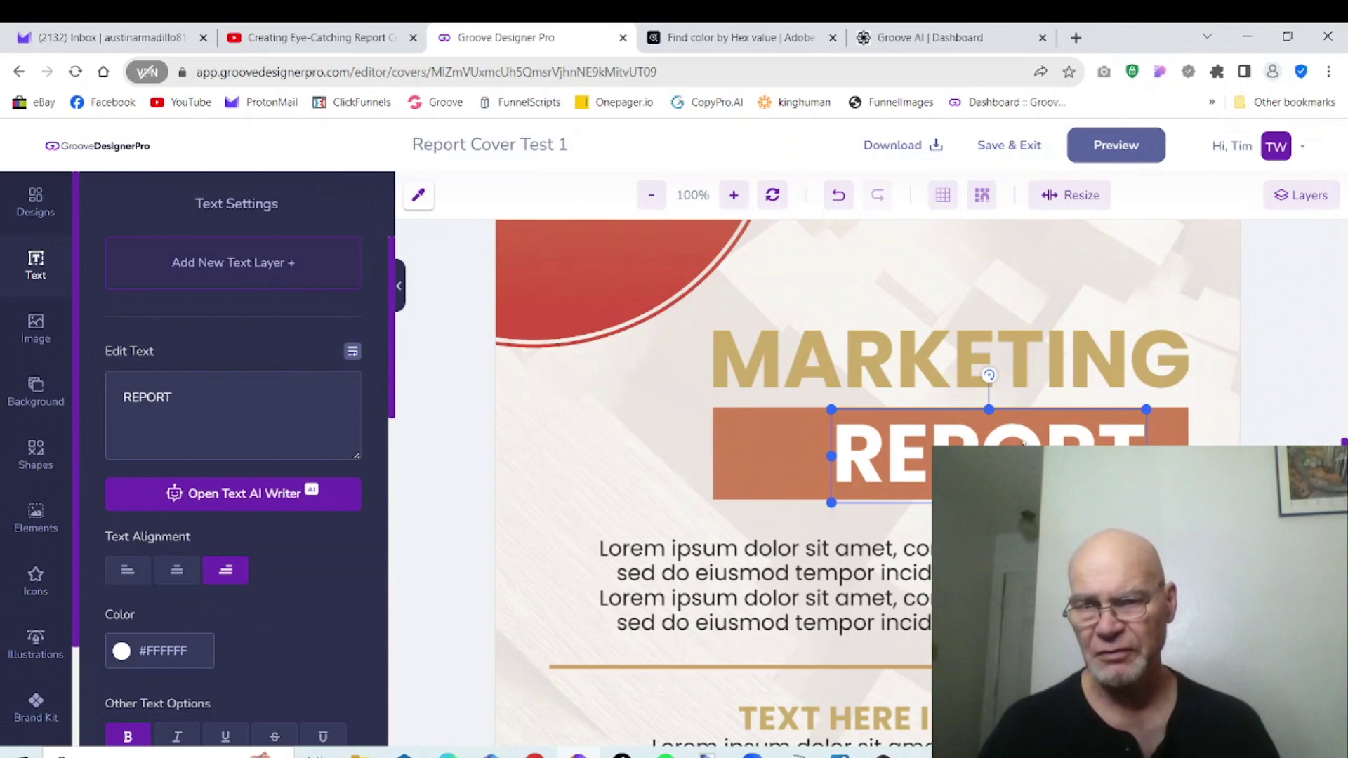
# Step: Centre the white REPORT text within the orange bar below the MARKETING heading
pyautogui.moveTo(1023, 444); pyautogui.dragTo(984, 443)
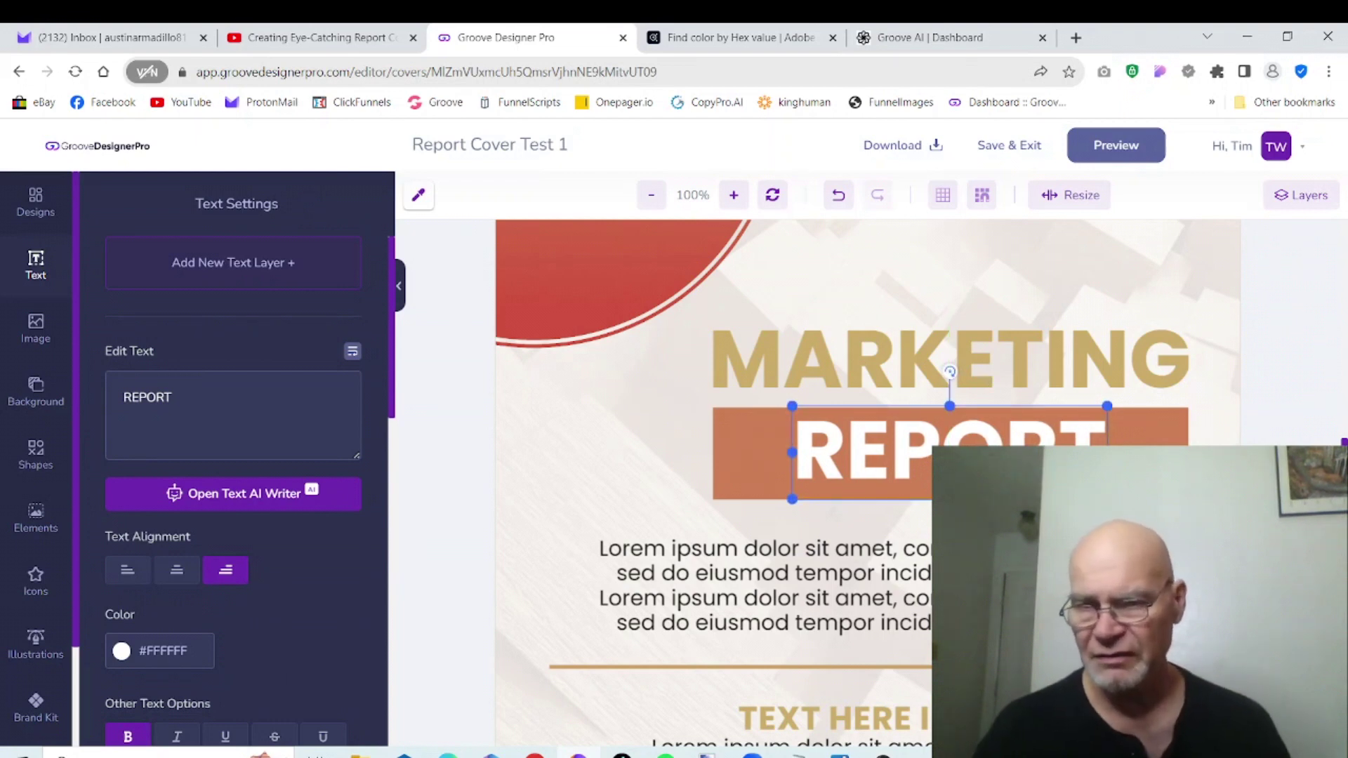
pyautogui.scroll(8, 869, 483)
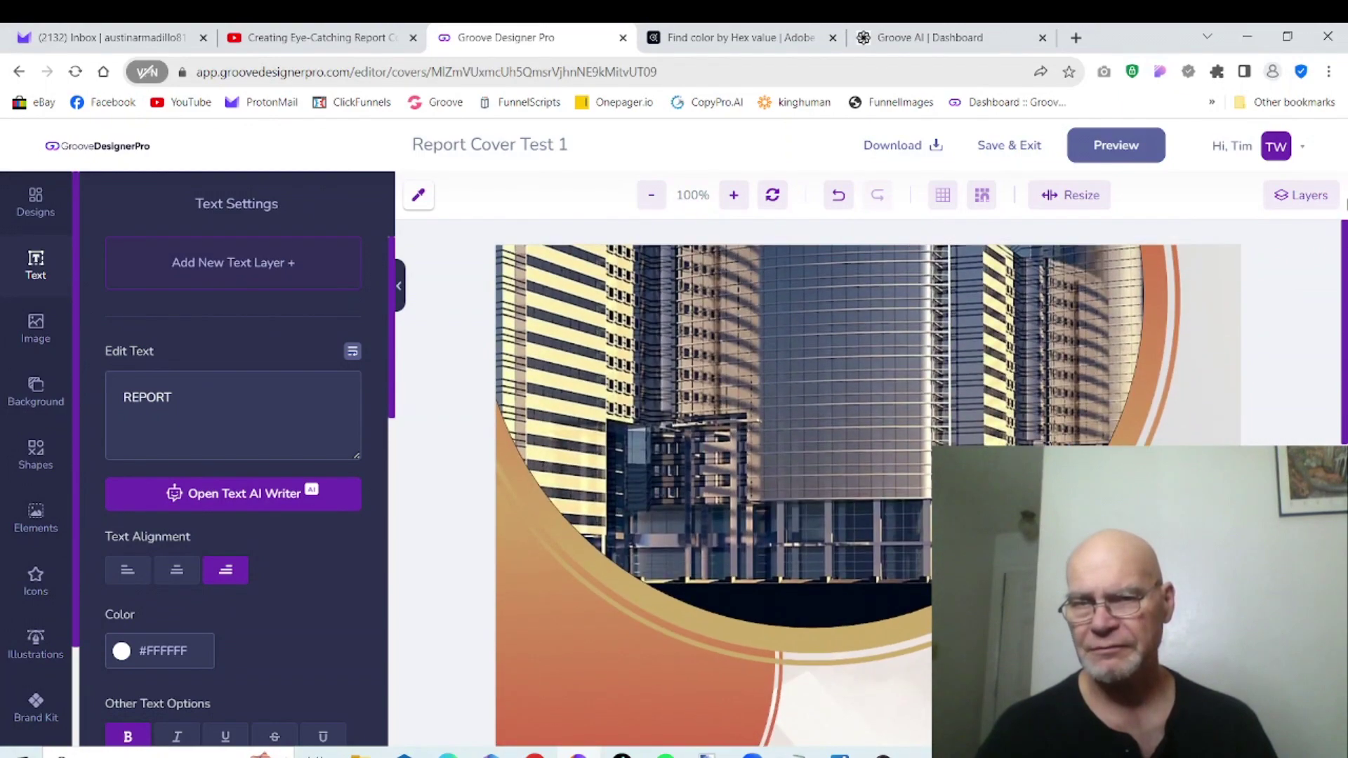
pyautogui.scroll(-8, 869, 483)
# Step: Replace the gold TEXT HERE IF NEEDED heading below the divider line with ACME CORPORATION
pyautogui.scroll(-1, 868, 483)
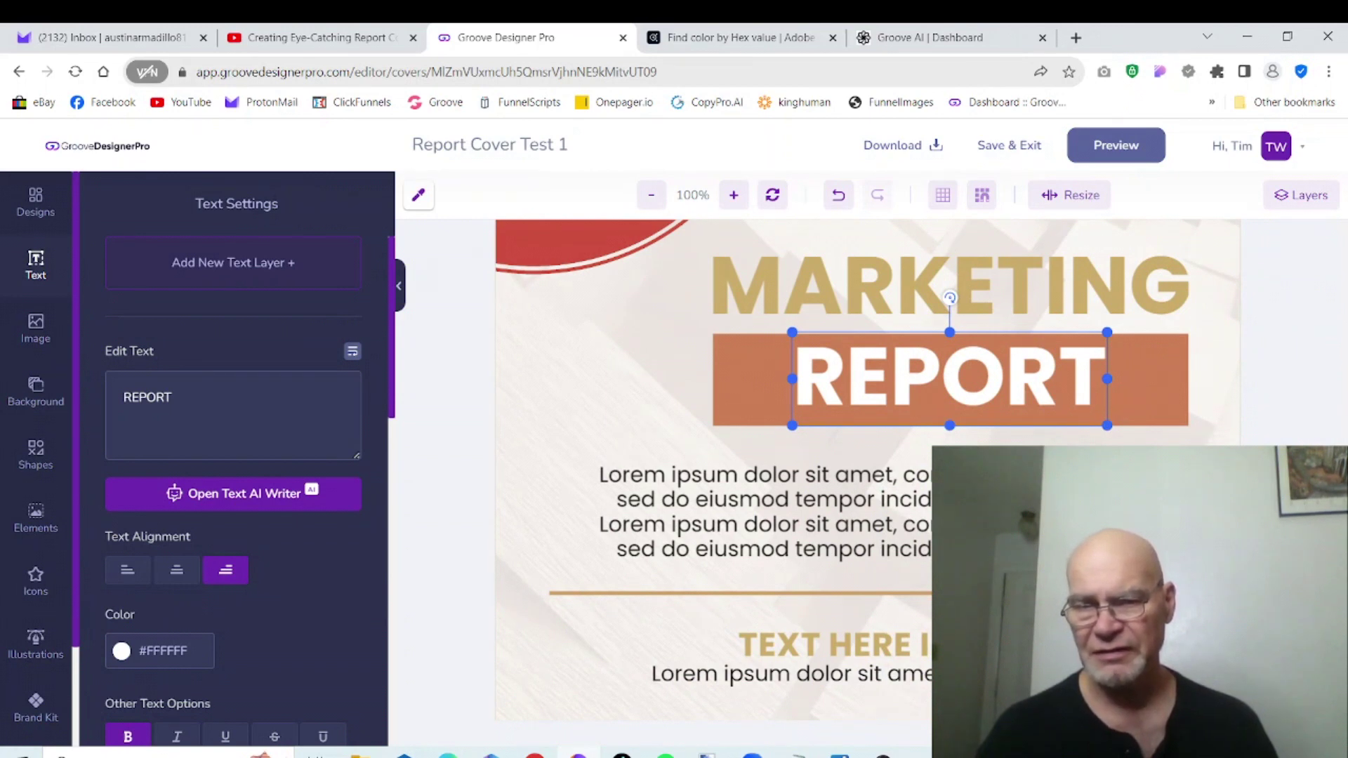
pyautogui.click(896, 639)
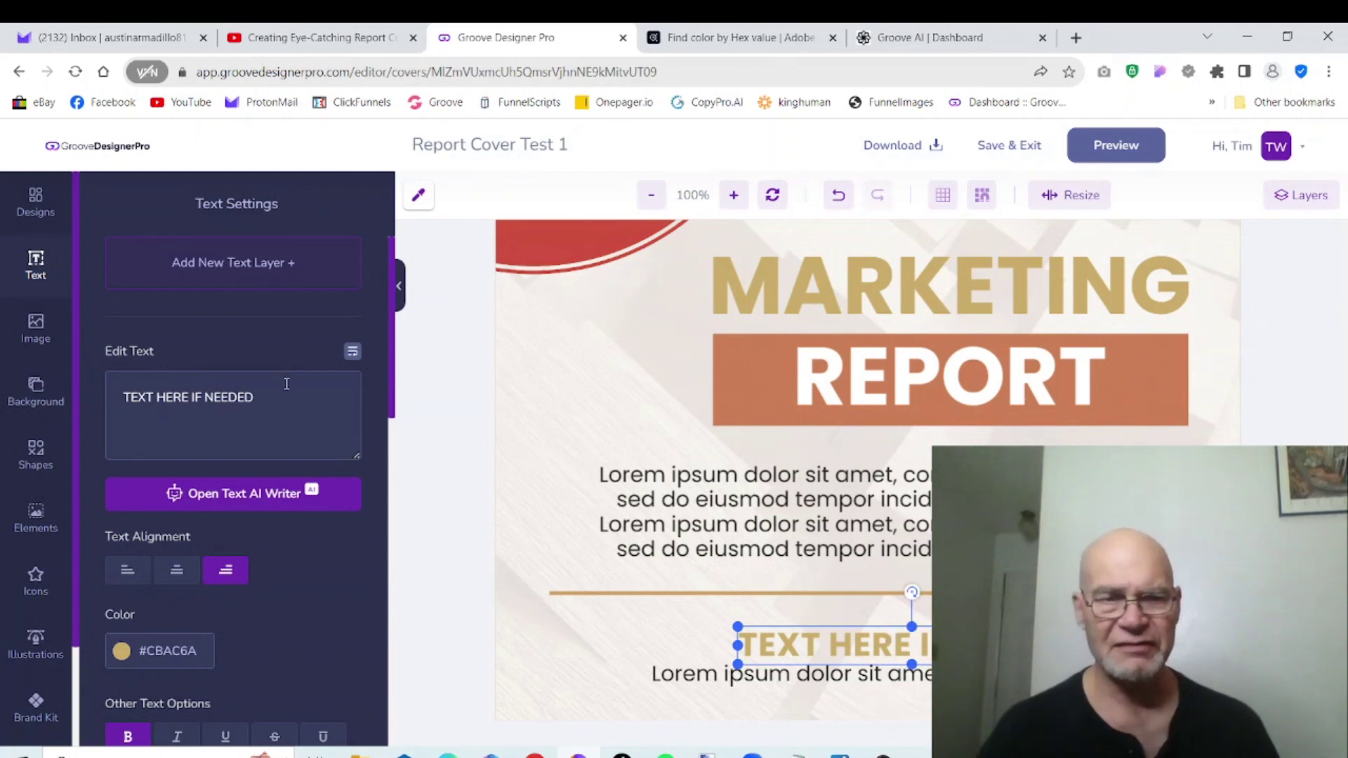
pyautogui.press('BackSpace')
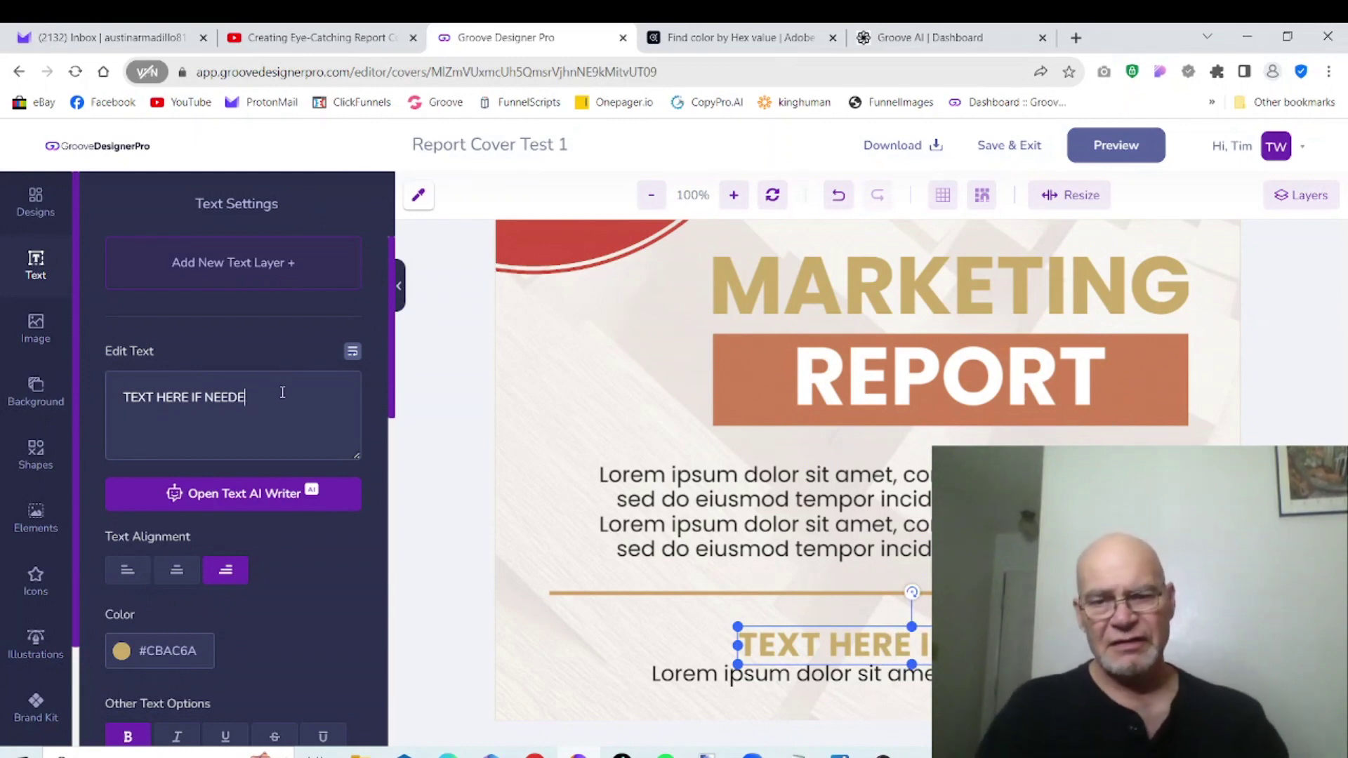
pyautogui.press('BackSpace')
pyautogui.press('BackSpace')
pyautogui.press('BackSpace')
pyautogui.press('BackSpace')
pyautogui.press('BackSpace')
pyautogui.press('BackSpace')
pyautogui.press('BackSpace')
pyautogui.press('BackSpace')
pyautogui.press('BackSpace')
pyautogui.press('BackSpace')
pyautogui.press('BackSpace')
pyautogui.press('BackSpace')
pyautogui.press('BackSpace')
pyautogui.press('BackSpace')
pyautogui.press('BackSpace')
pyautogui.press('BackSpace')
pyautogui.press('BackSpace')
pyautogui.press('BackSpace')
pyautogui.write('Acmee')
pyautogui.press('BackSpace')
pyautogui.press('BackSpace')
pyautogui.press('BackSpace')
pyautogui.press('BackSpace')
pyautogui.press('BackSpace')
pyautogui.press('BackSpace')
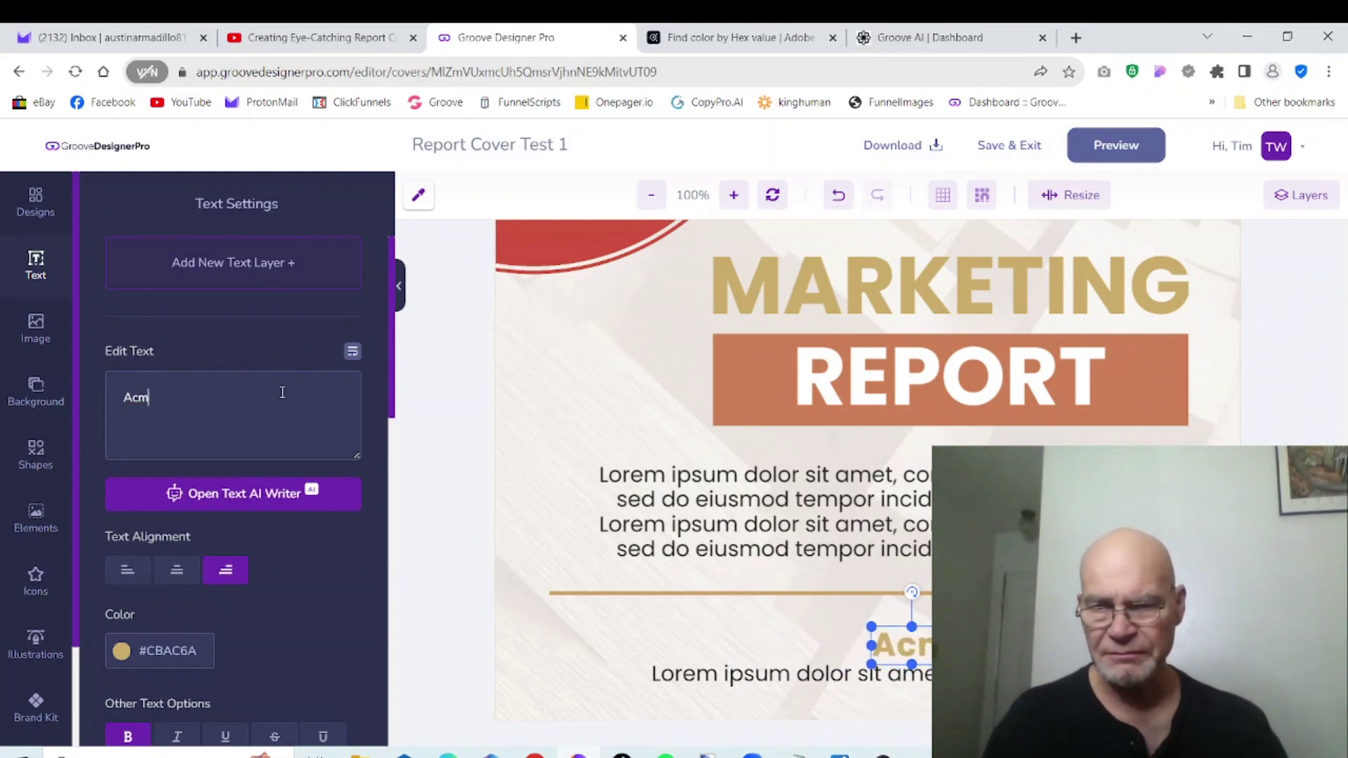
pyautogui.write('ACME CORPORATI')
pyautogui.press('BackSpace')
pyautogui.press('BackSpace')
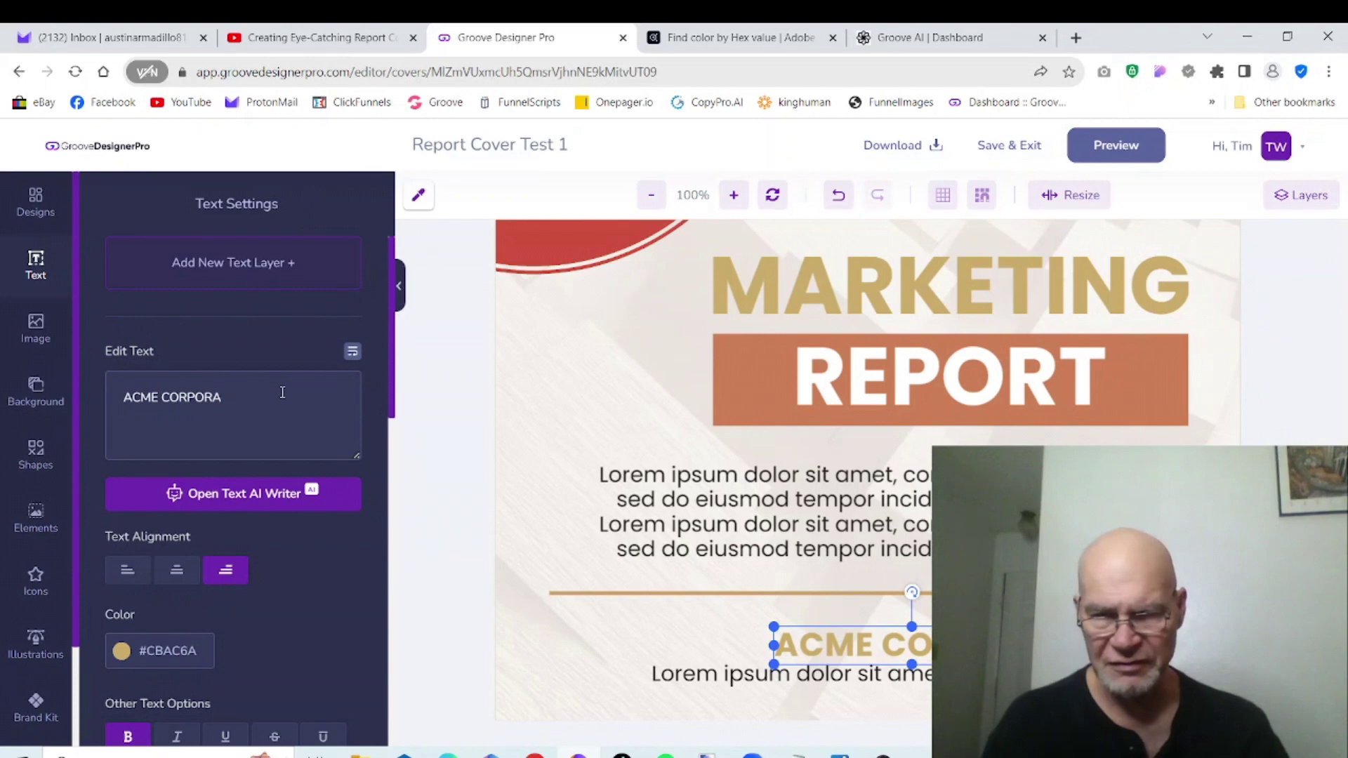
pyautogui.write('TION')
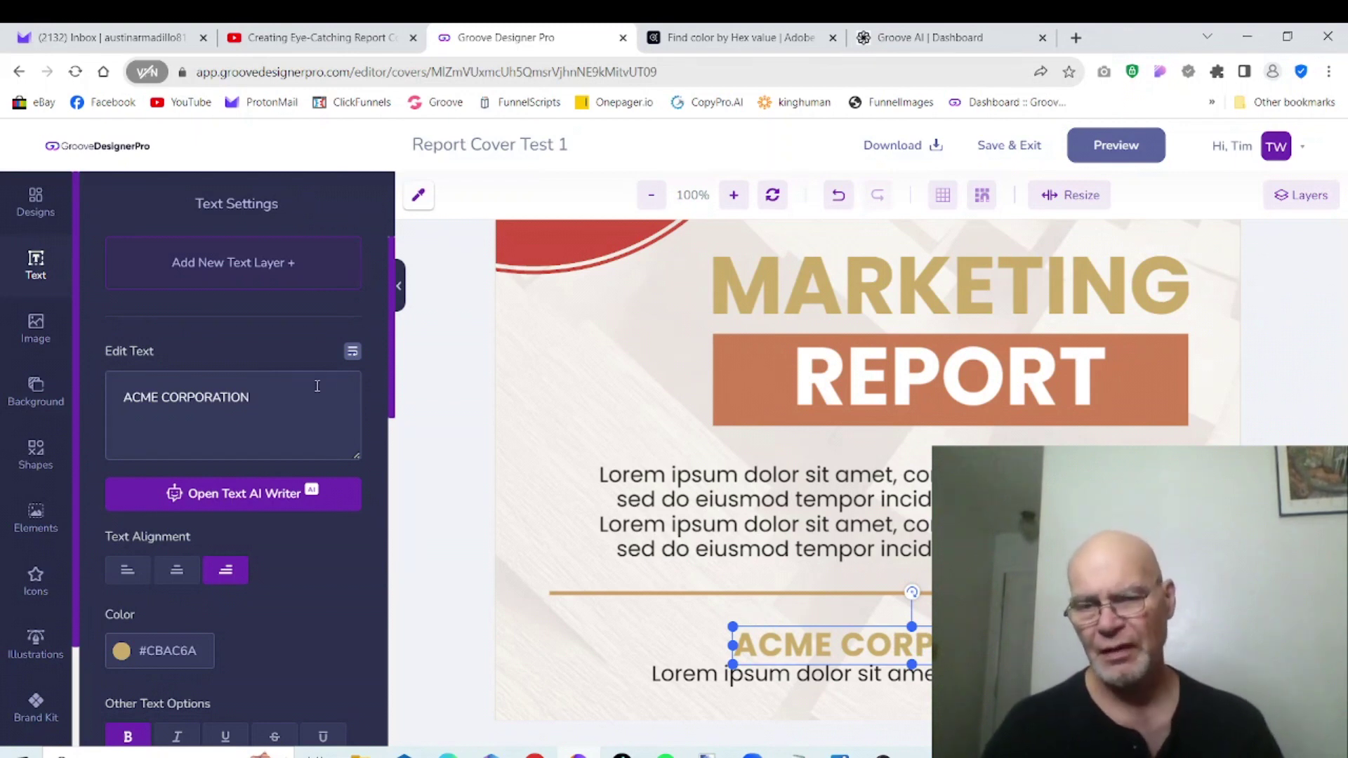
pyautogui.click(660, 618)
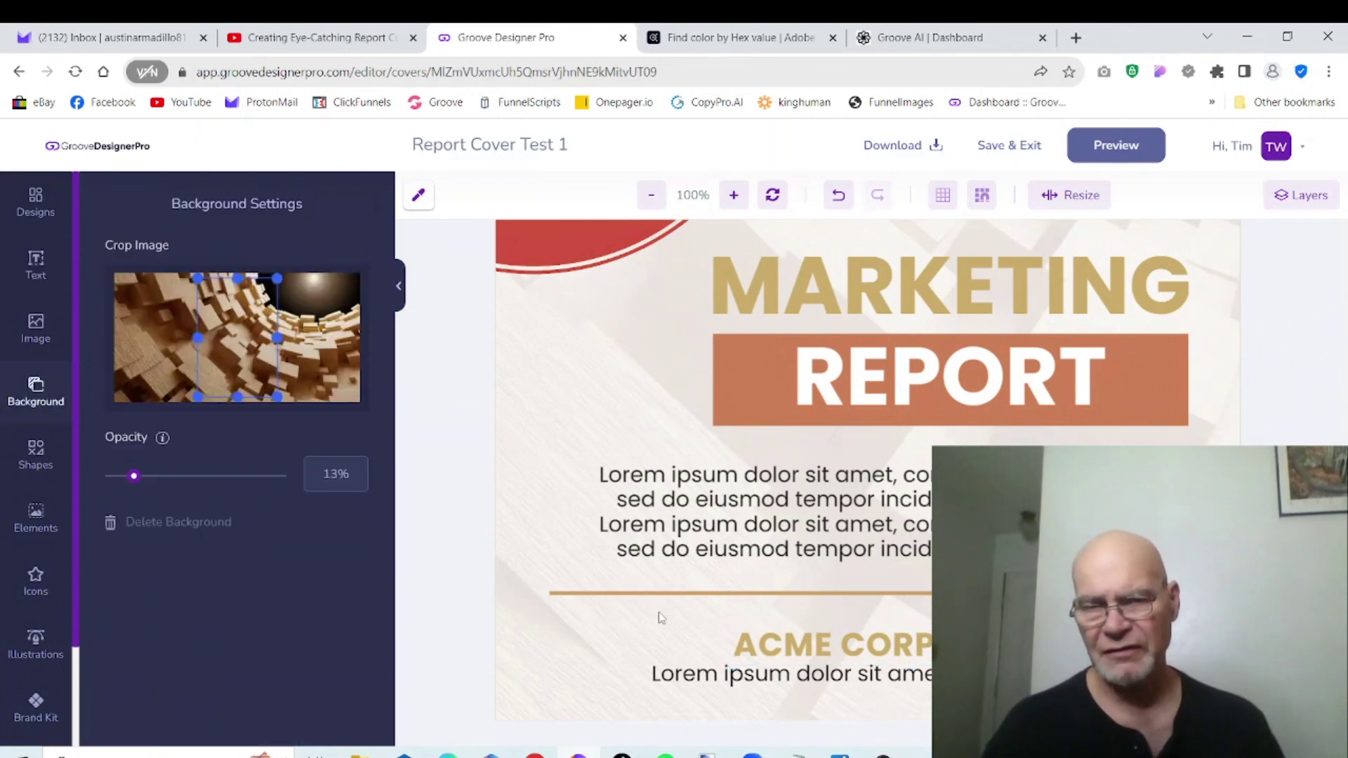
pyautogui.click(714, 503)
pyautogui.click(718, 531)
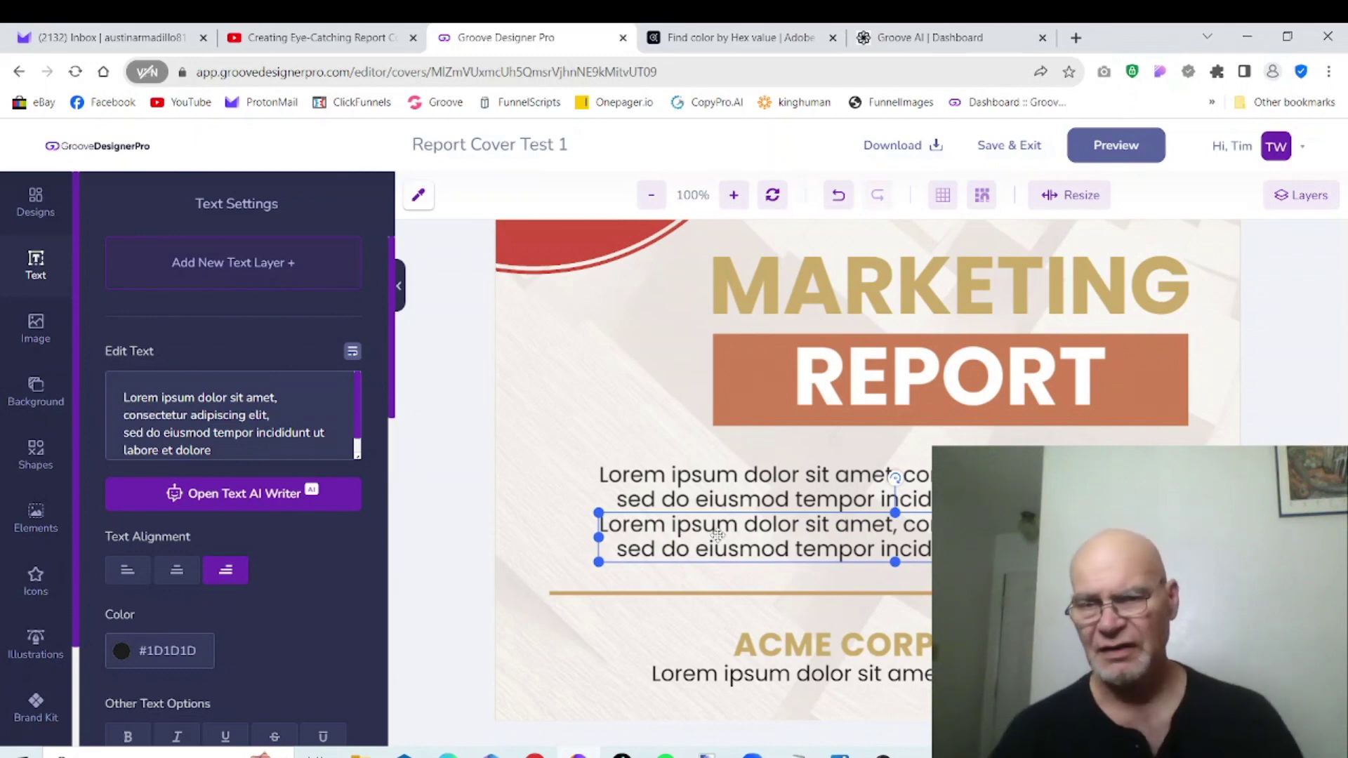
pyautogui.click(701, 483)
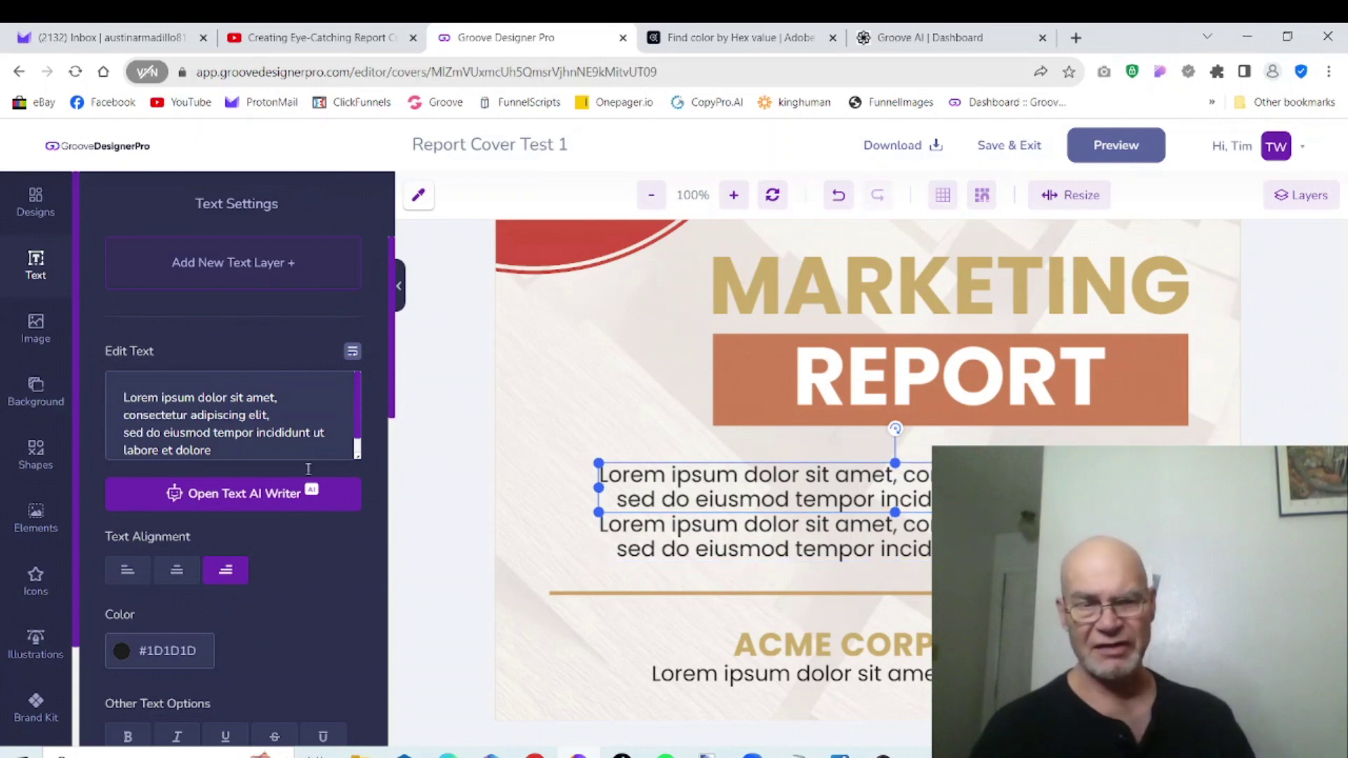
pyautogui.moveTo(392, 399); pyautogui.dragTo(398, 357)
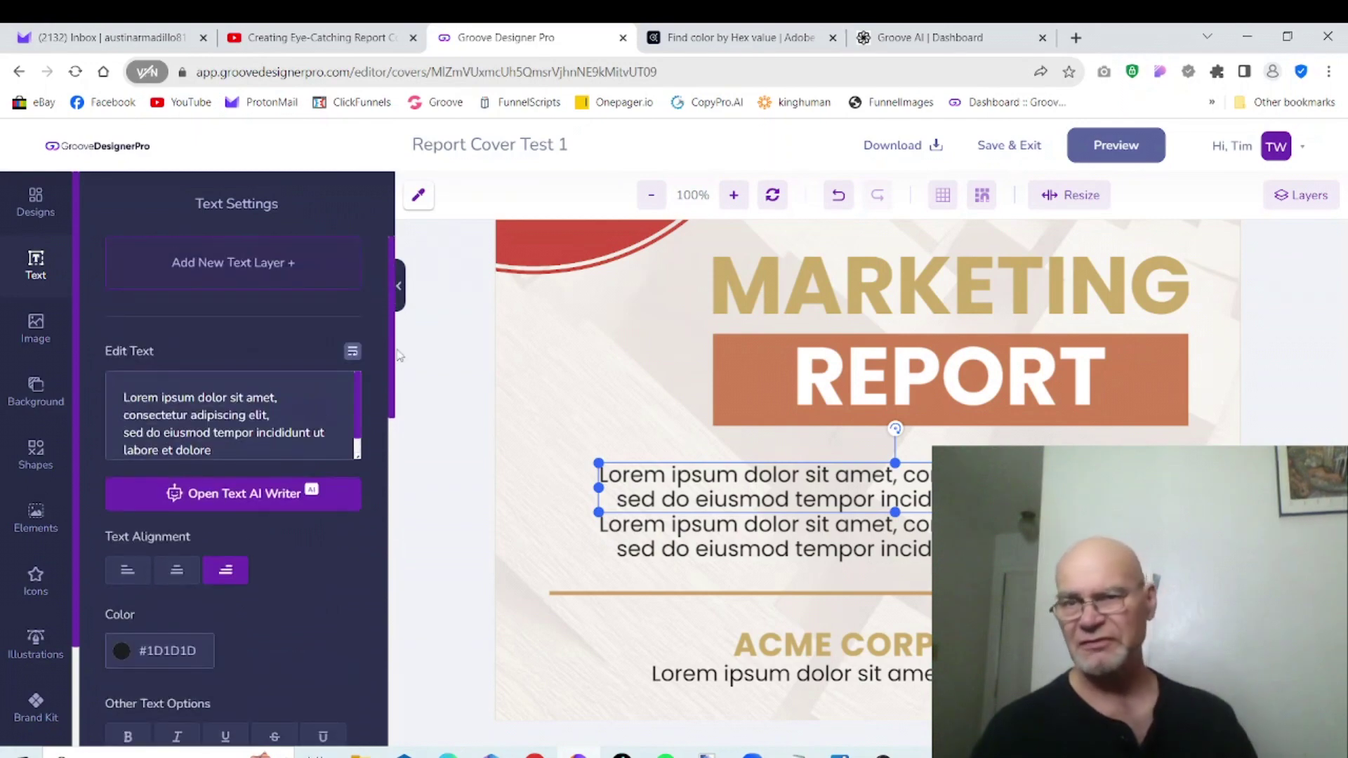
# Step: Save the edited cover and exit its editor to the full spiral-bound report mockup
pyautogui.click(991, 146)
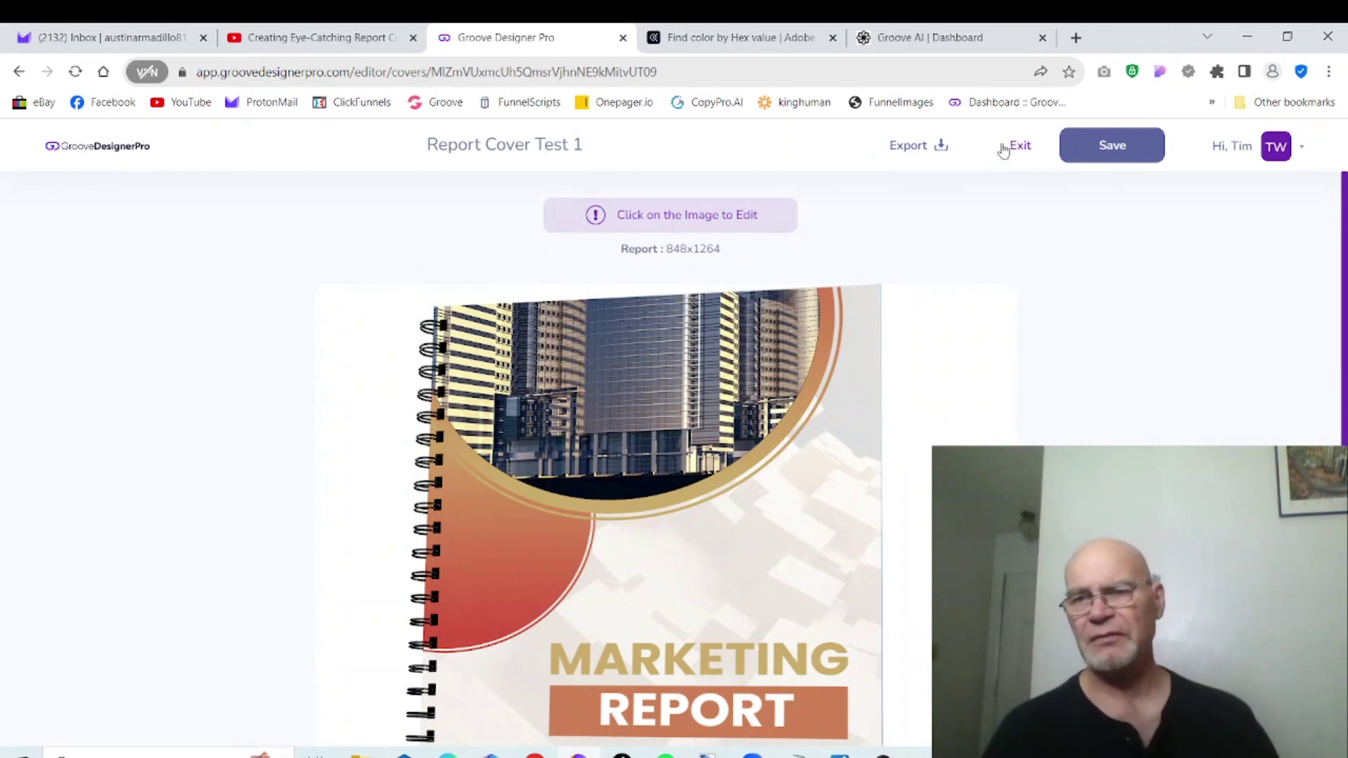
pyautogui.scroll(-3, 660, 456)
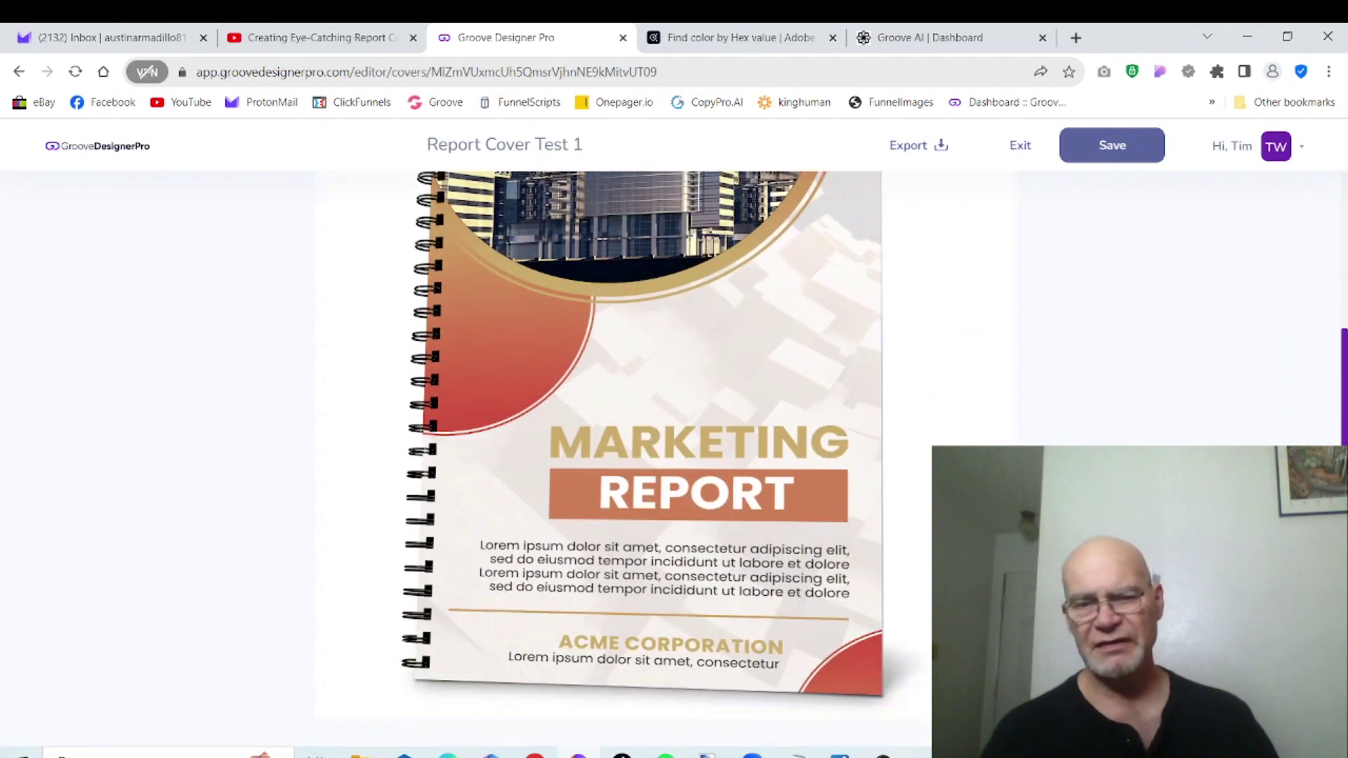
pyautogui.scroll(5, 1341, 364)
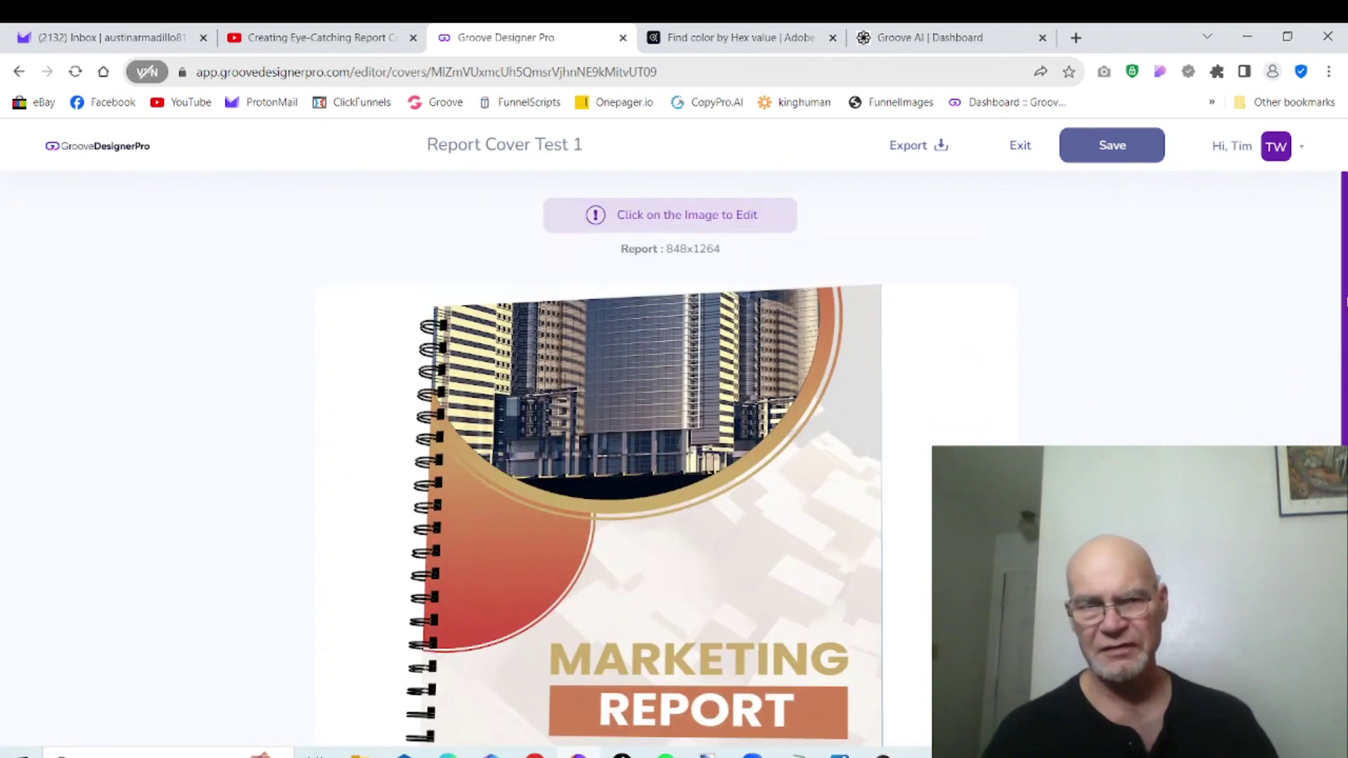
# Step: Examine the whole report mockup, from the skyline photo and circles down to the ACME CORPORATION heading
pyautogui.scroll(-1, 1342, 364)
pyautogui.moveTo(1341, 369); pyautogui.dragTo(1341, 356)
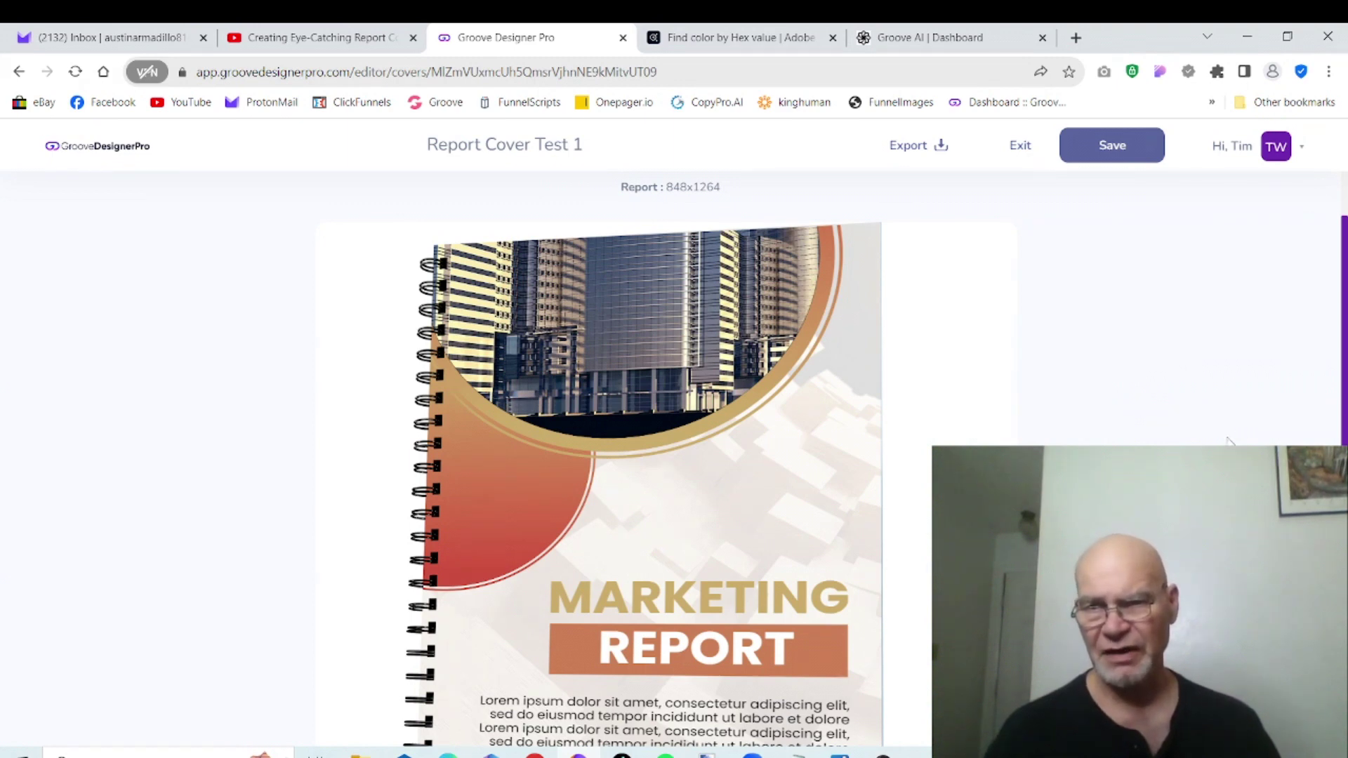
pyautogui.scroll(-2, 1345, 359)
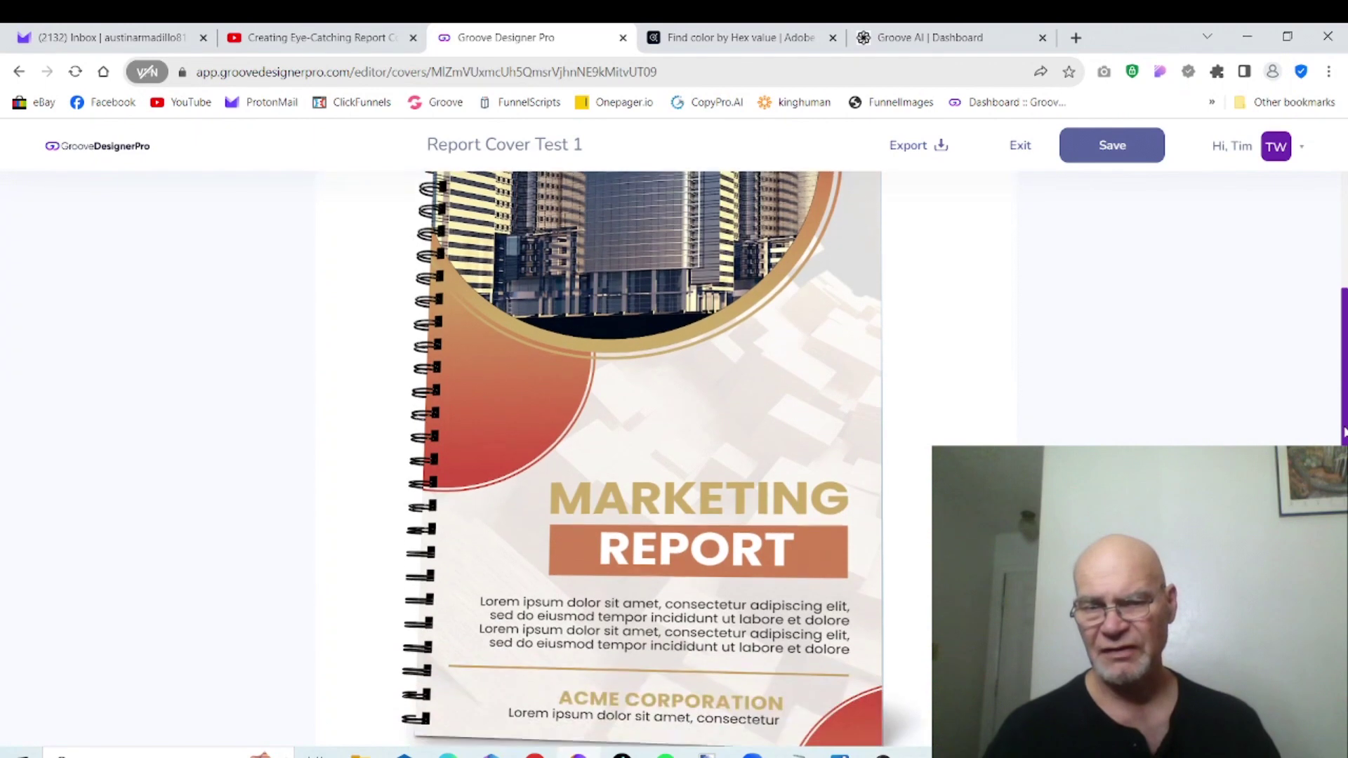
pyautogui.scroll(3, 1345, 359)
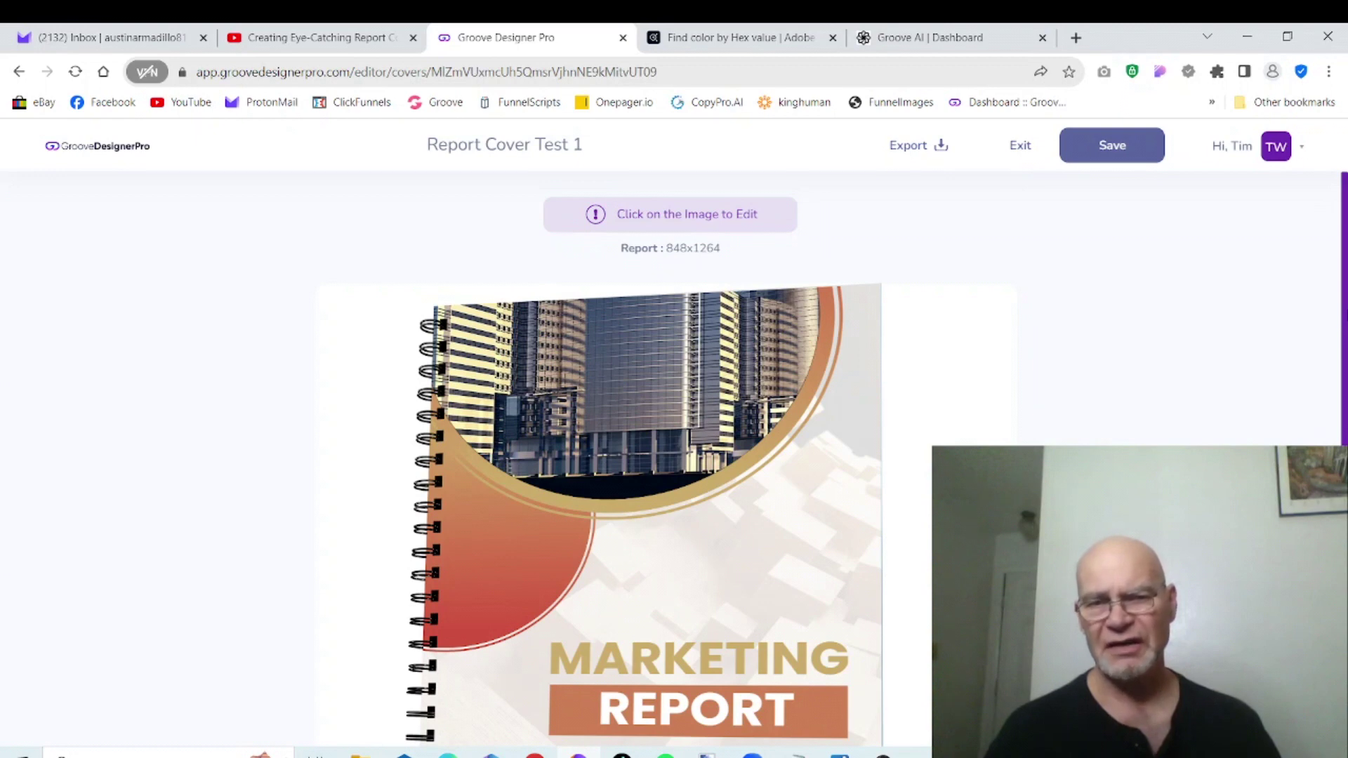
pyautogui.scroll(-2, 643, 460)
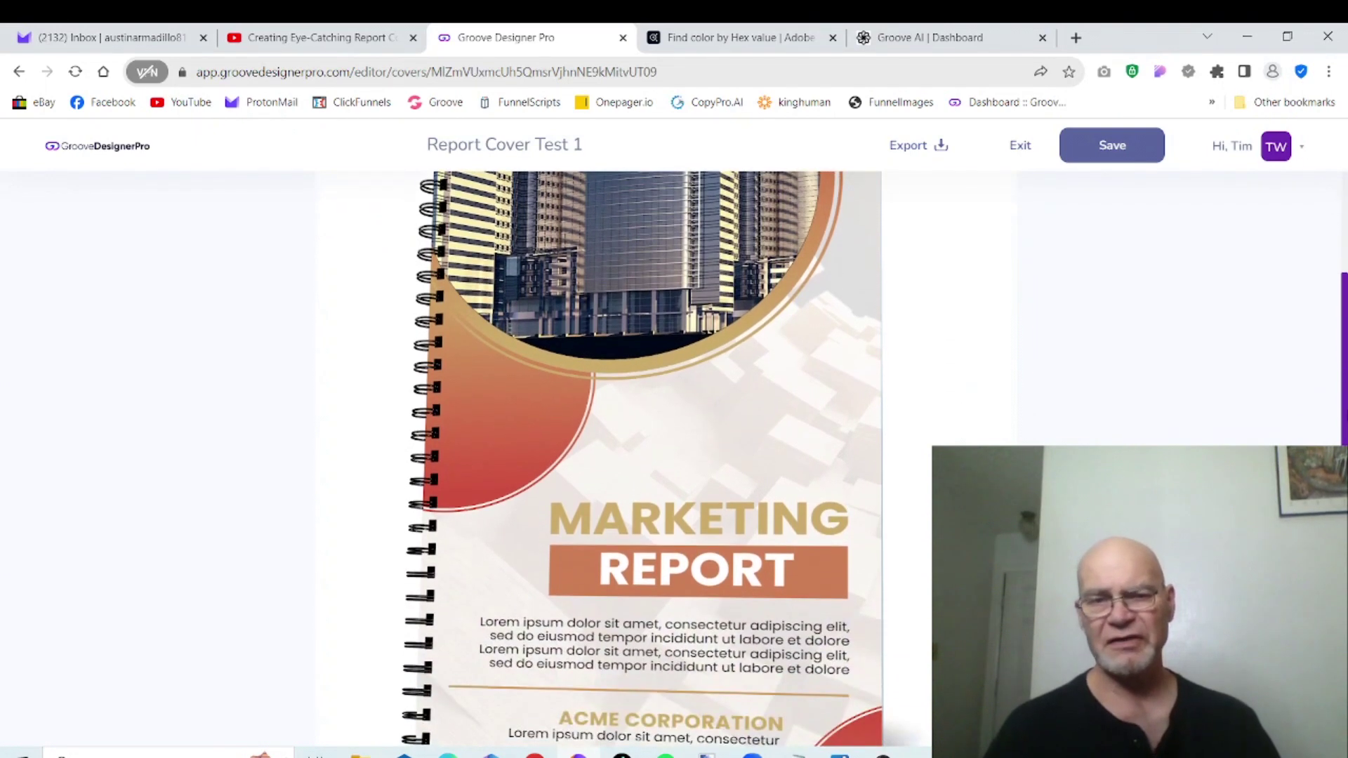
pyautogui.scroll(1, 643, 459)
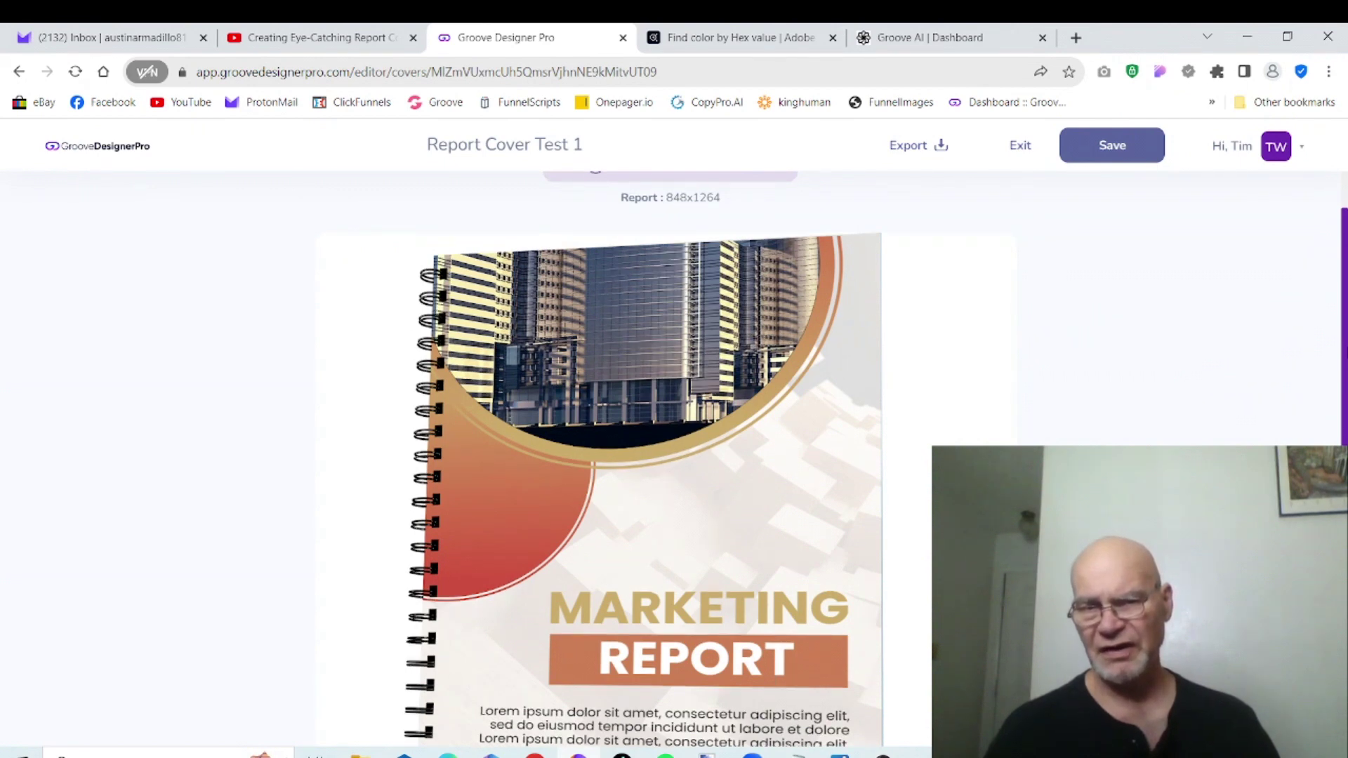
pyautogui.scroll(-2, 643, 459)
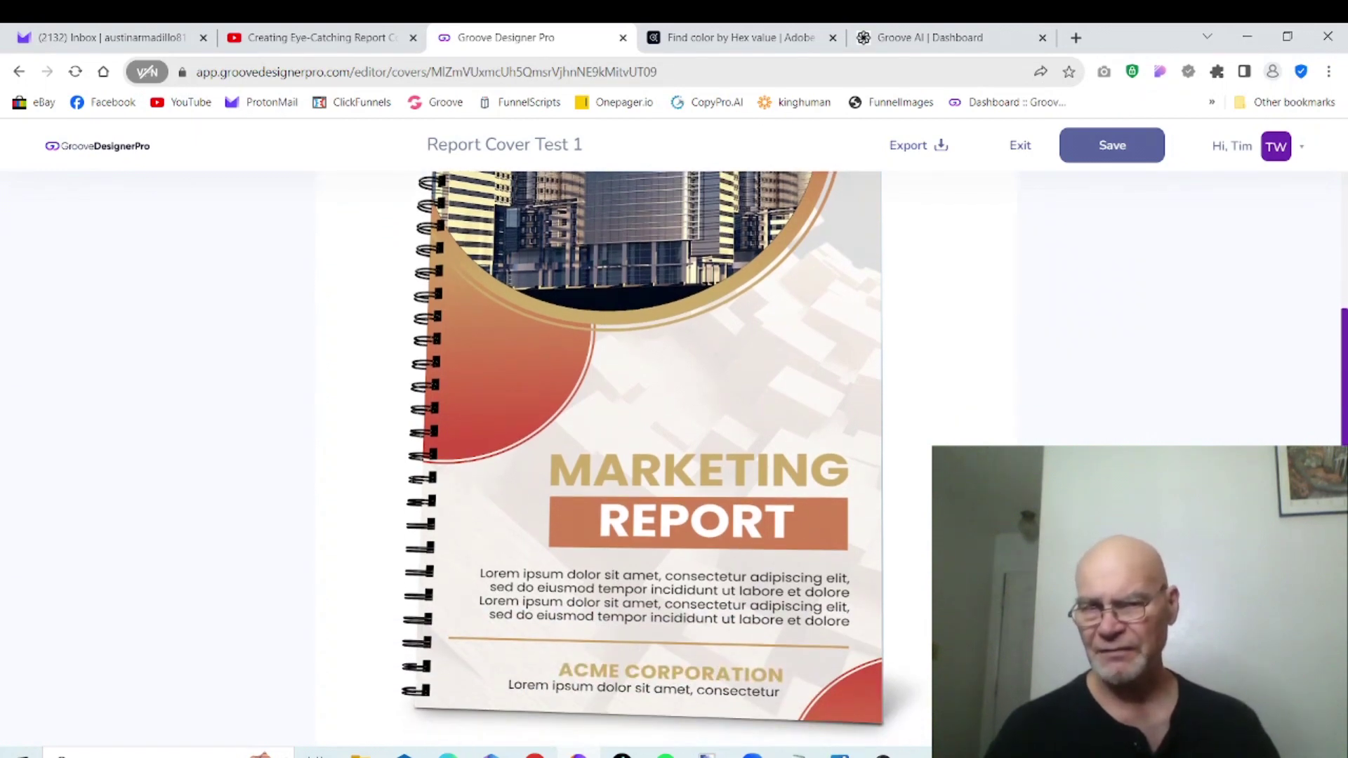
pyautogui.scroll(1, 643, 457)
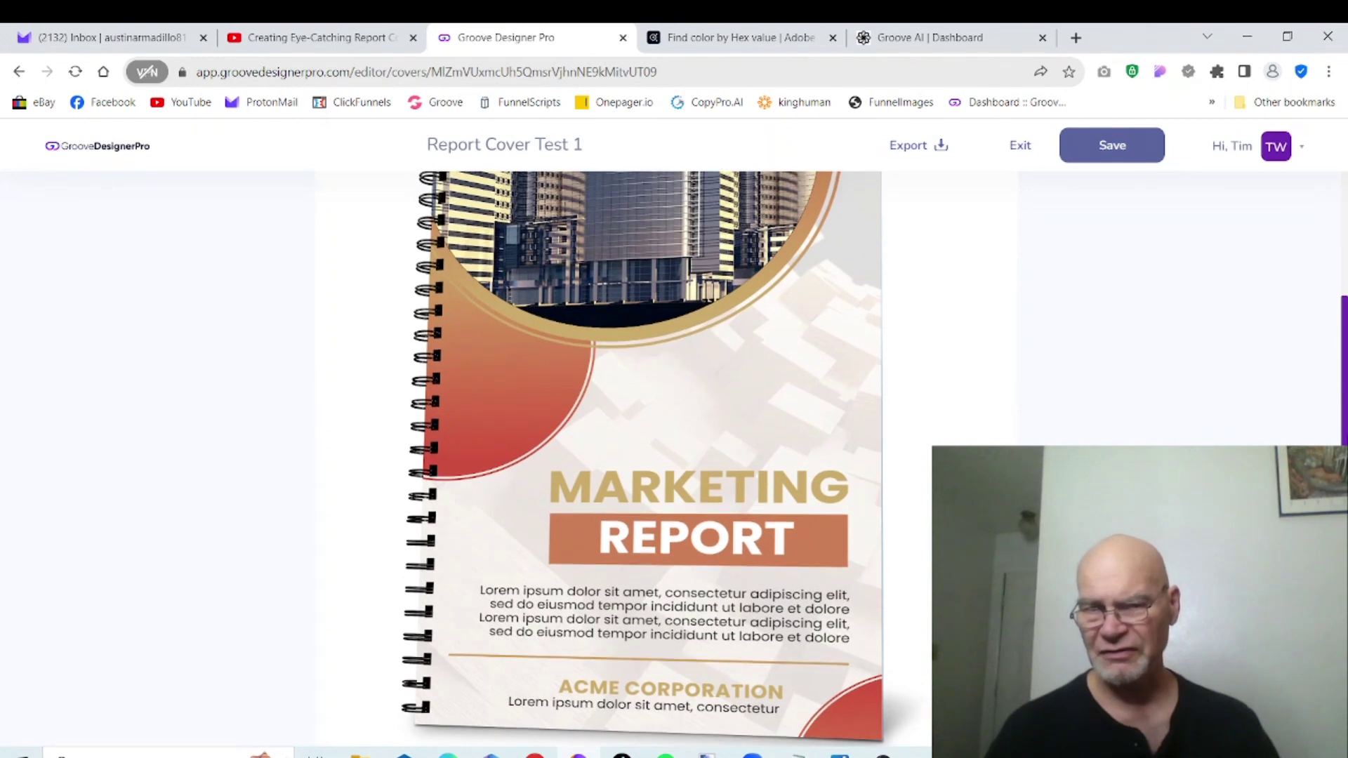
pyautogui.scroll(1, 643, 457)
pyautogui.scroll(-2, 643, 456)
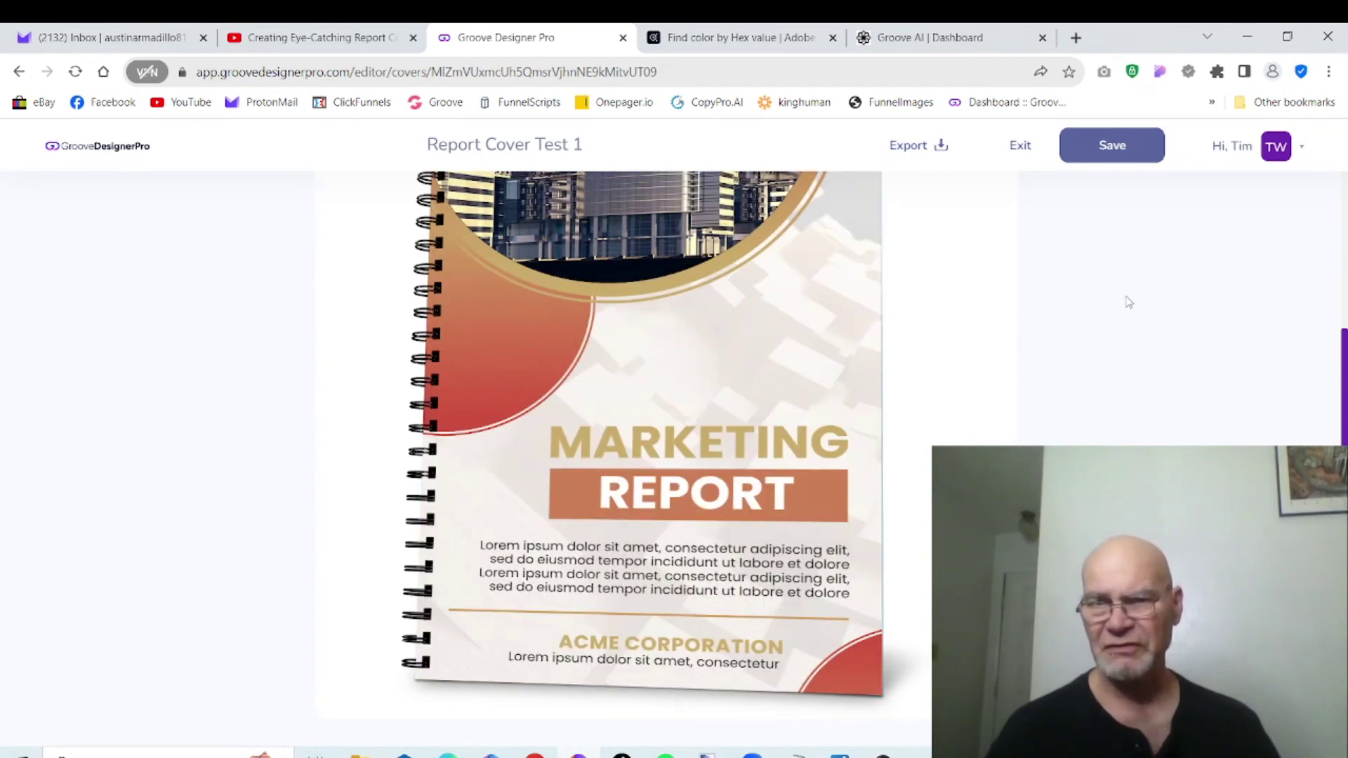
# Step: Save the Report Cover Test 1 design and exit to the list of own designs
pyautogui.click(1112, 146)
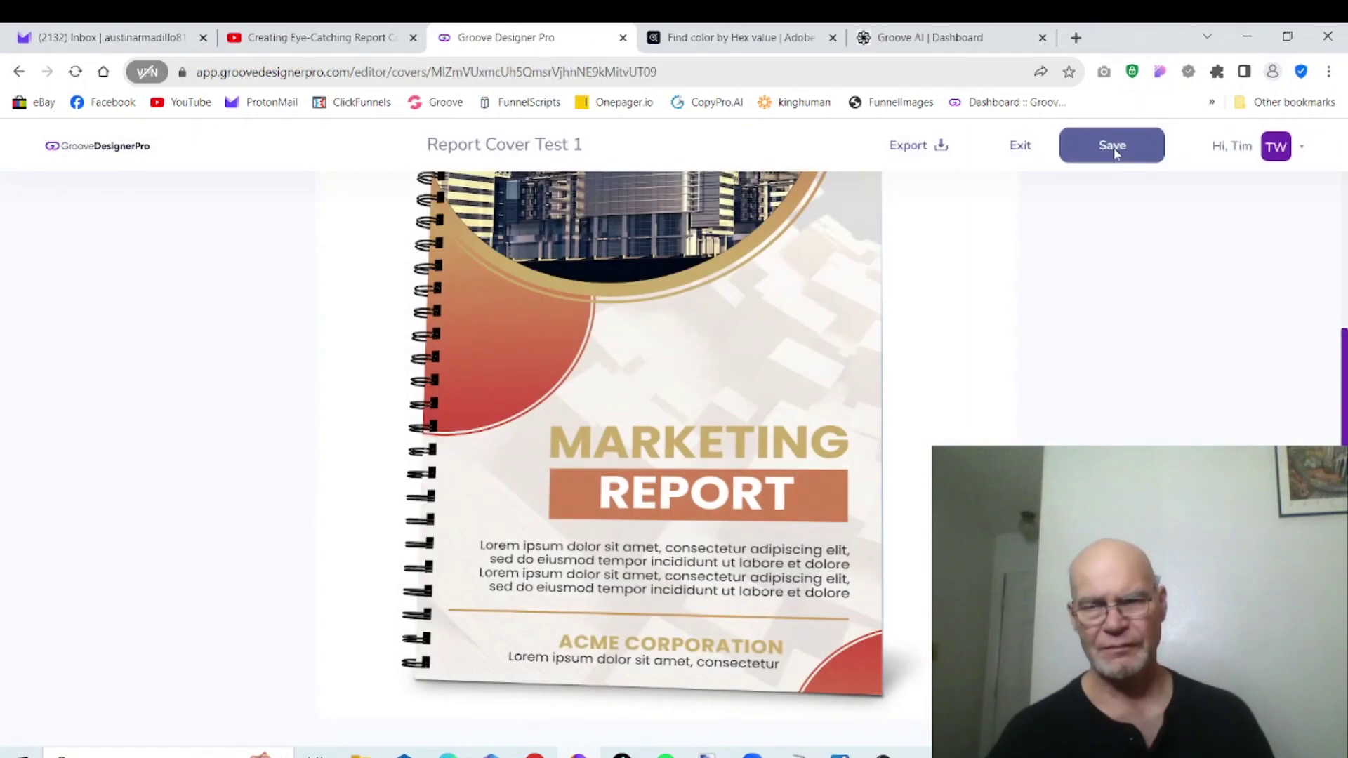
pyautogui.click(1031, 149)
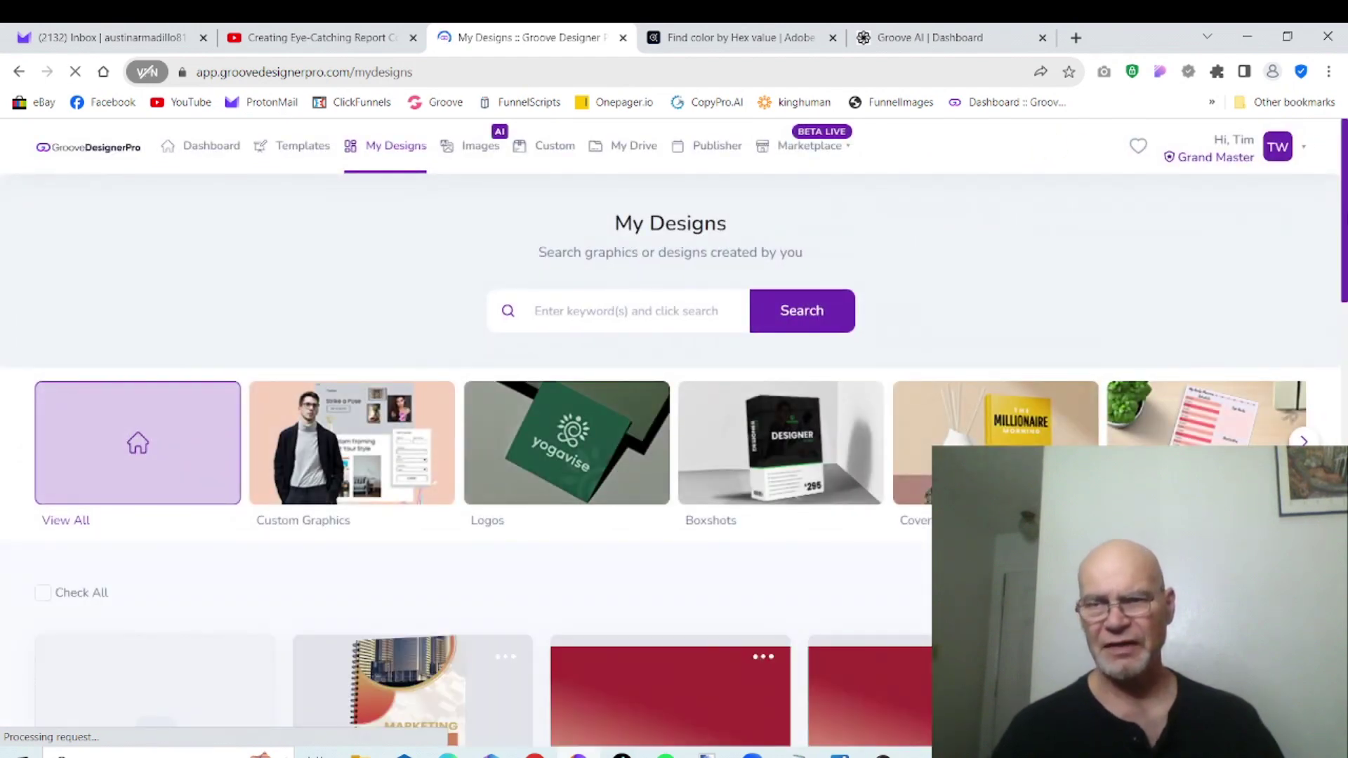
# Step: Look through the actions offered for the Report Cover Test 1 design, including Add to Drive and Download
pyautogui.scroll(-3, 473, 435)
pyautogui.moveTo(473, 436)
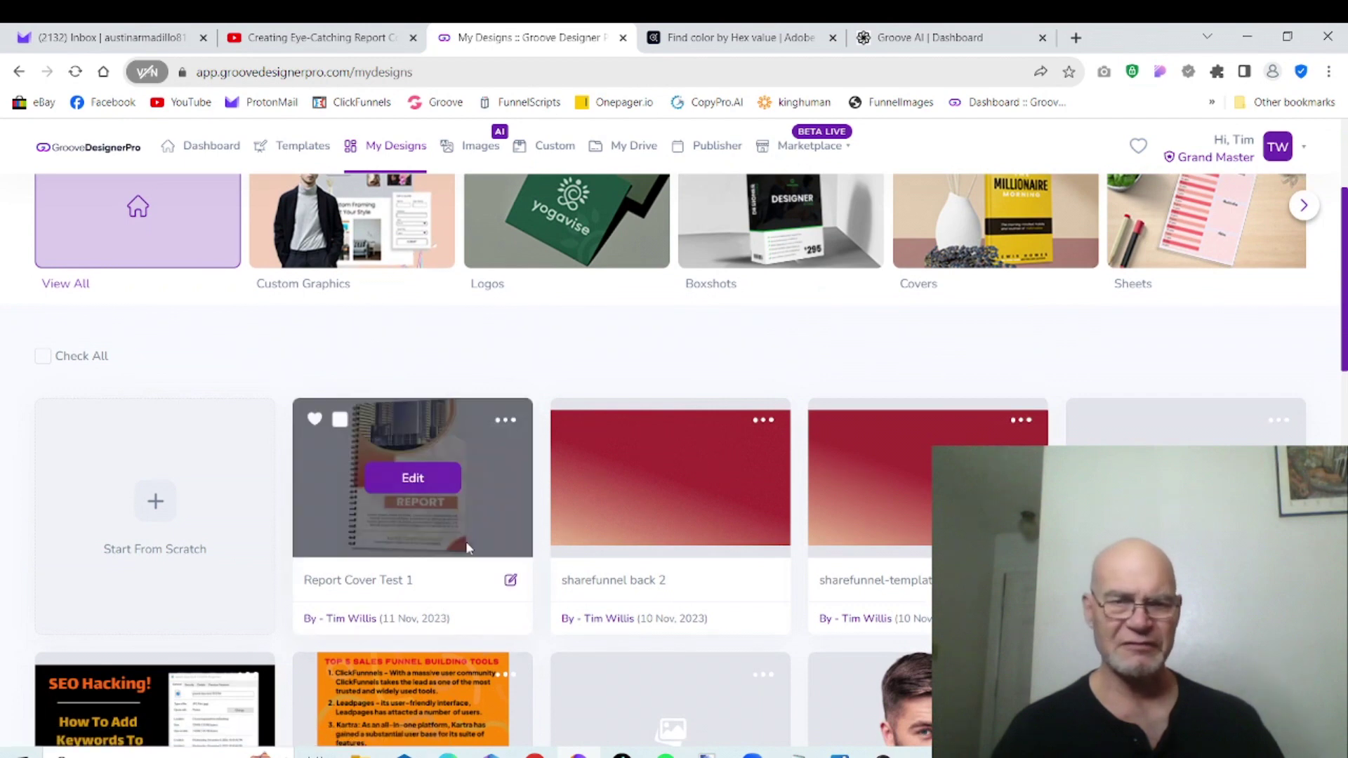
pyautogui.click(506, 422)
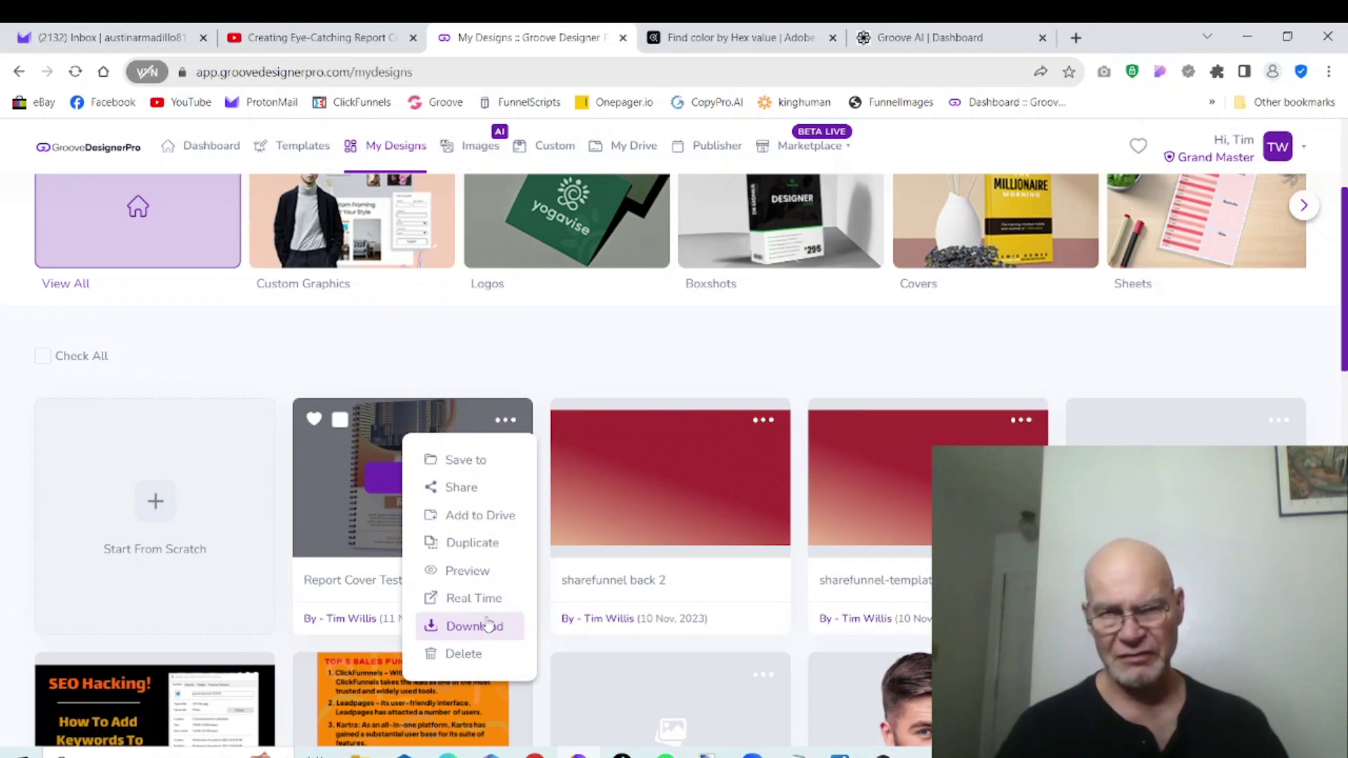
pyautogui.click(1050, 352)
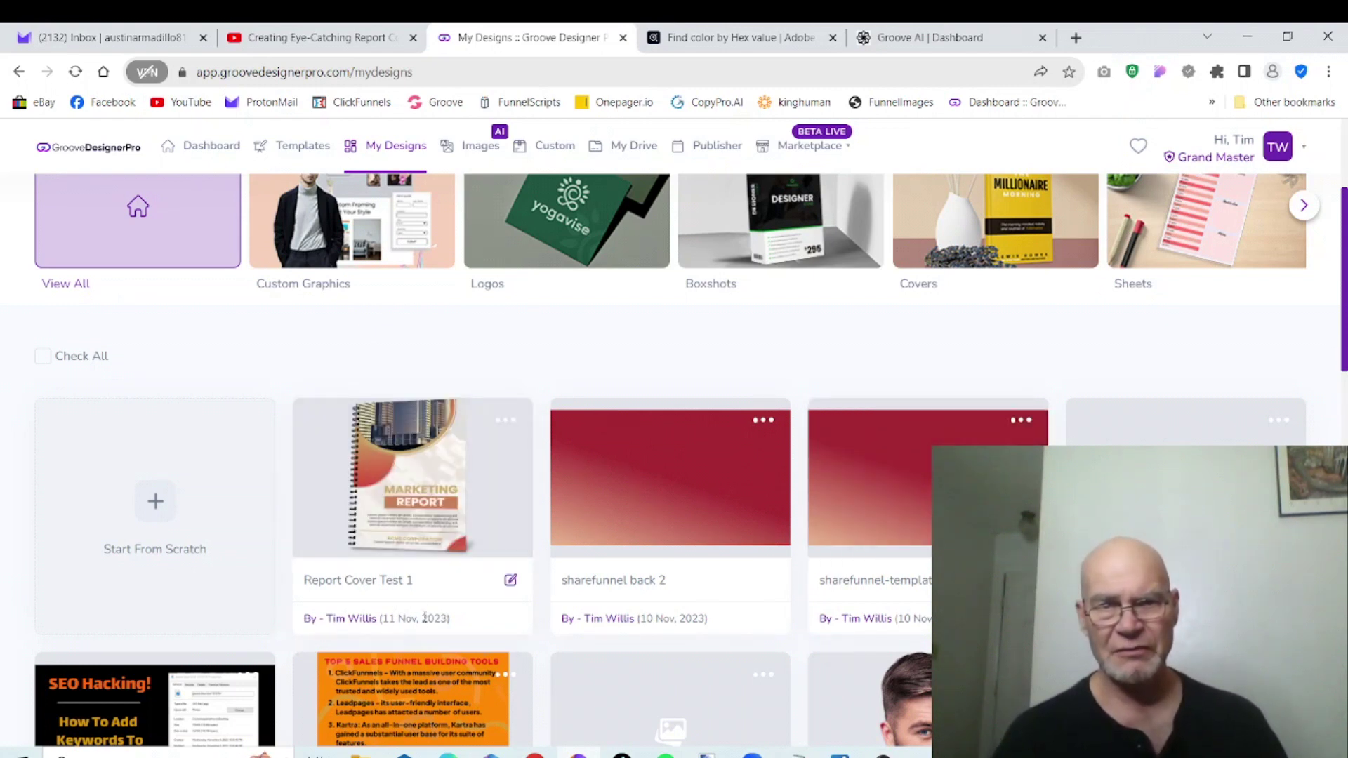
# Step: View the folders in My Drive and locate Report Cover Test 1 among the designs on the dashboard
pyautogui.click(634, 152)
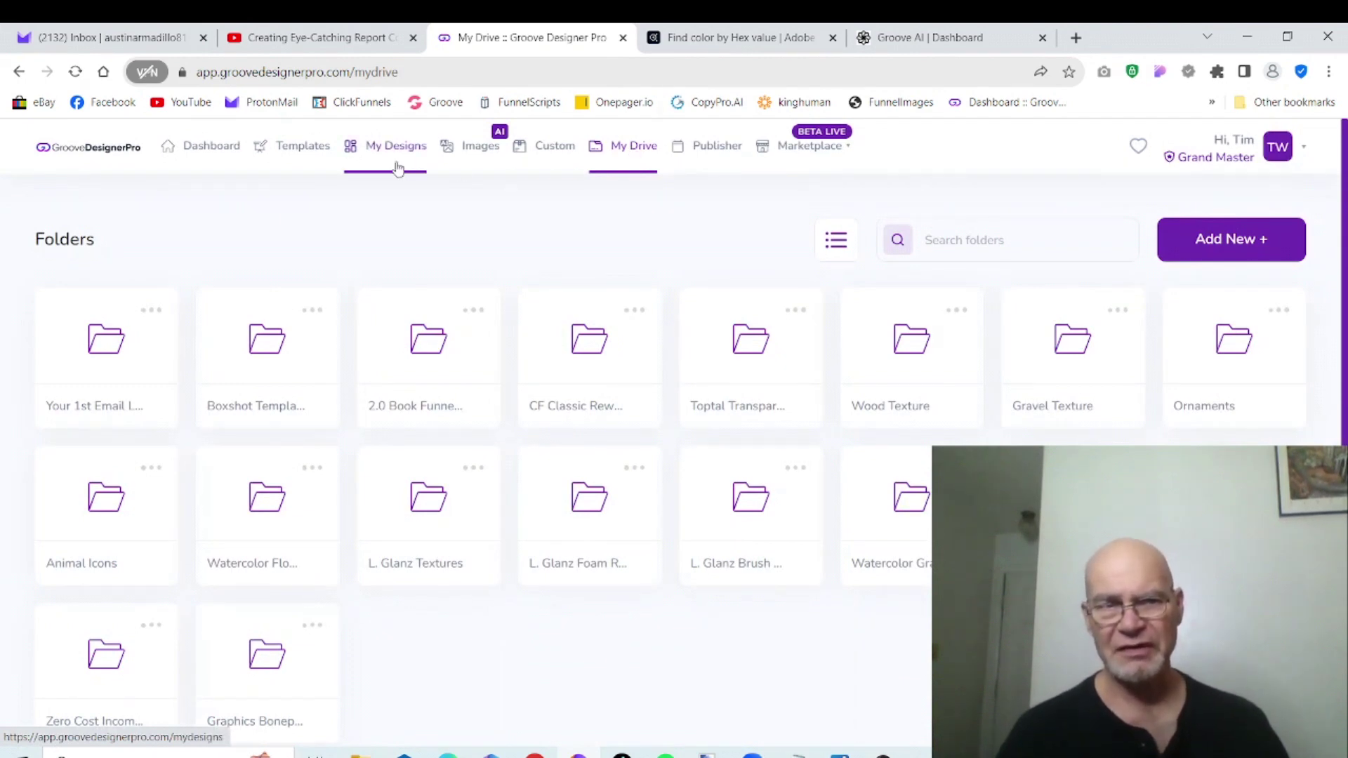
pyautogui.moveTo(764, 372)
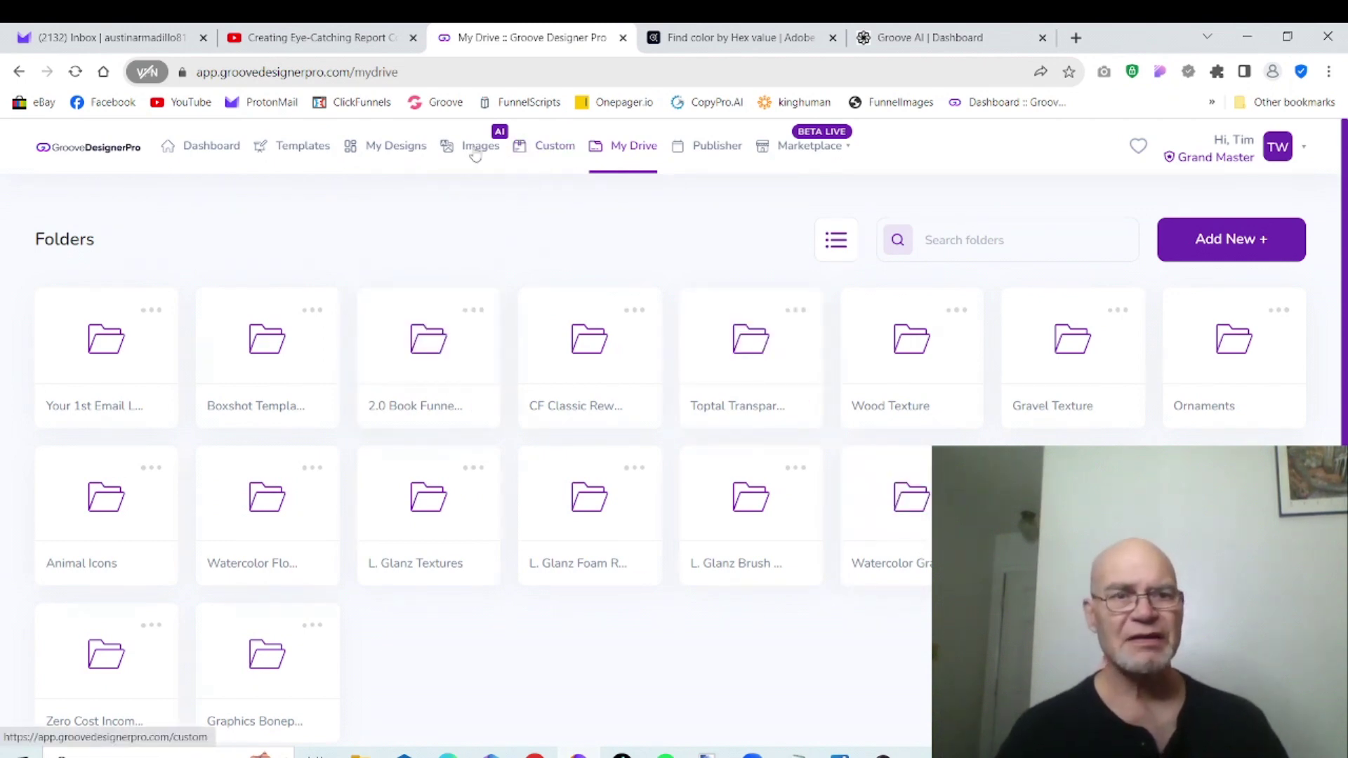
pyautogui.click(221, 147)
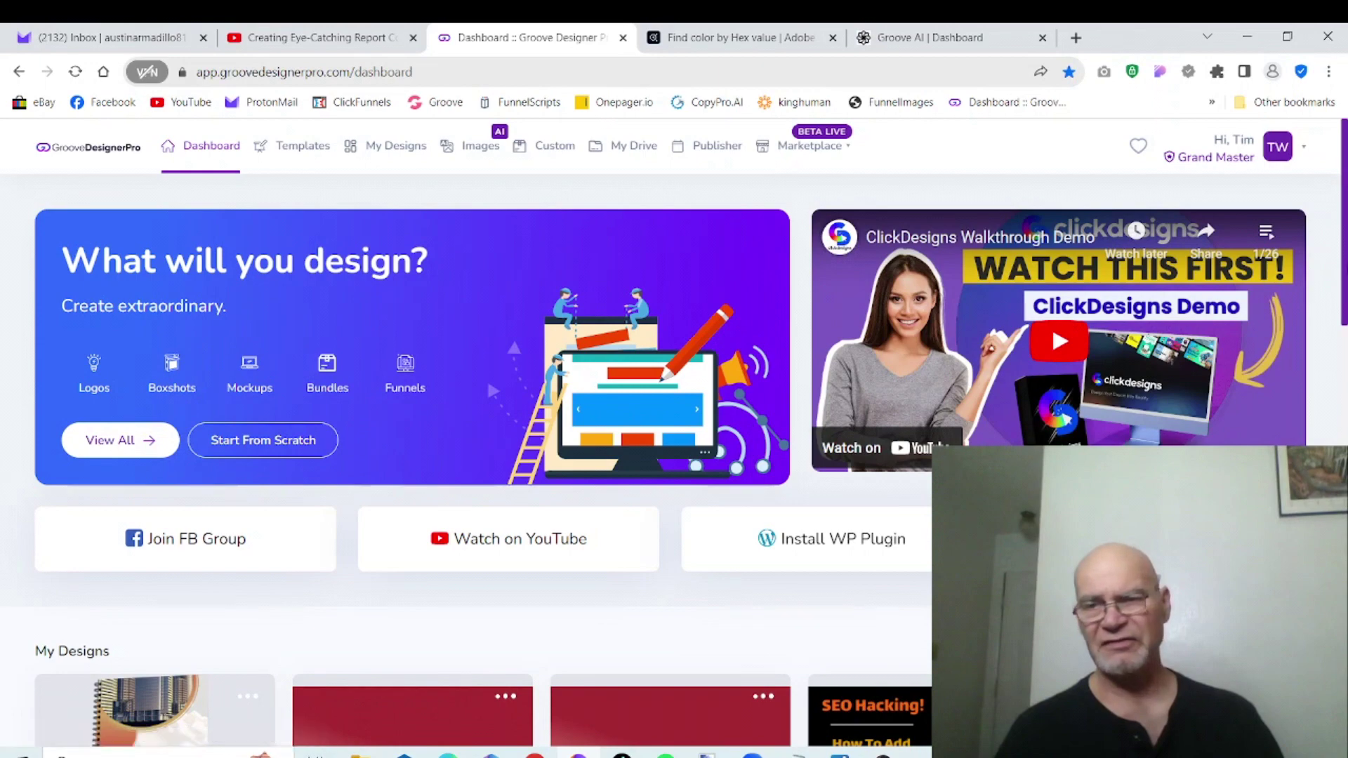
pyautogui.scroll(-3, 230, 525)
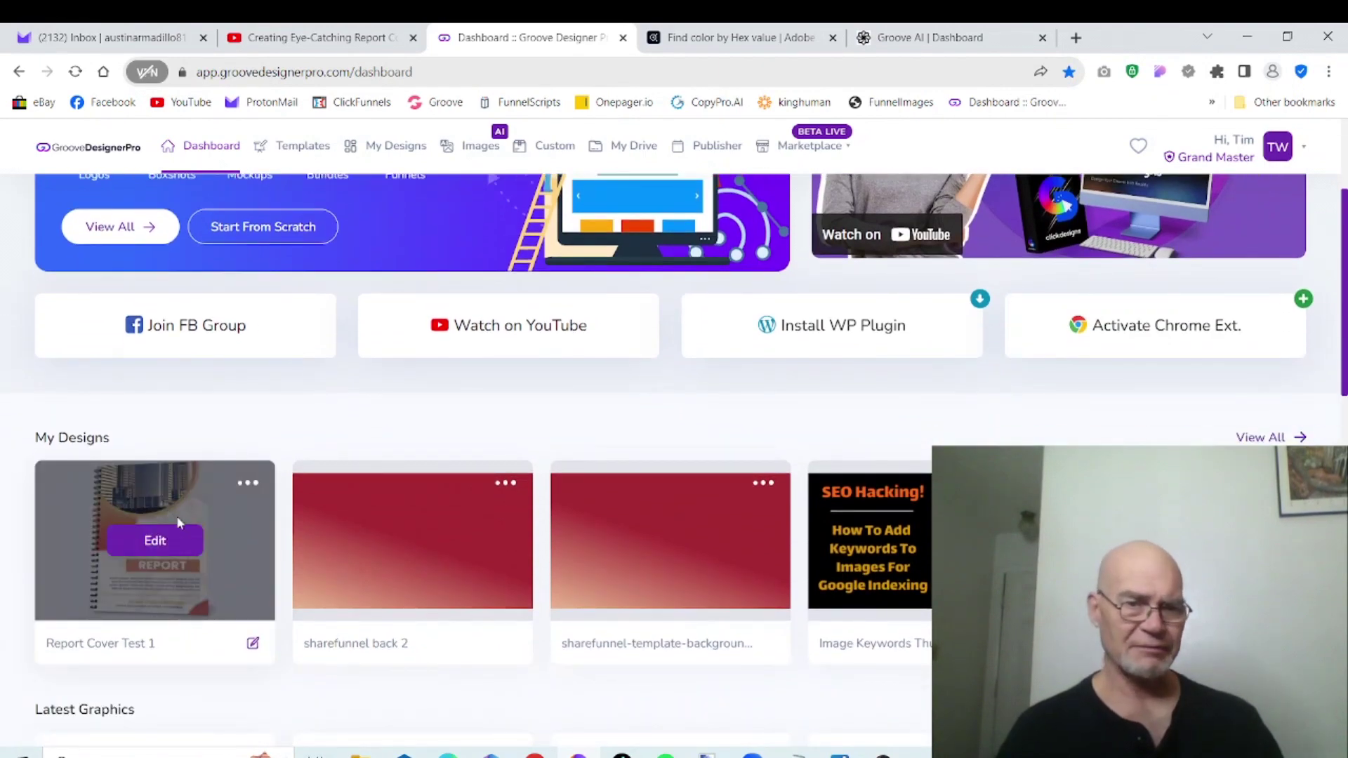